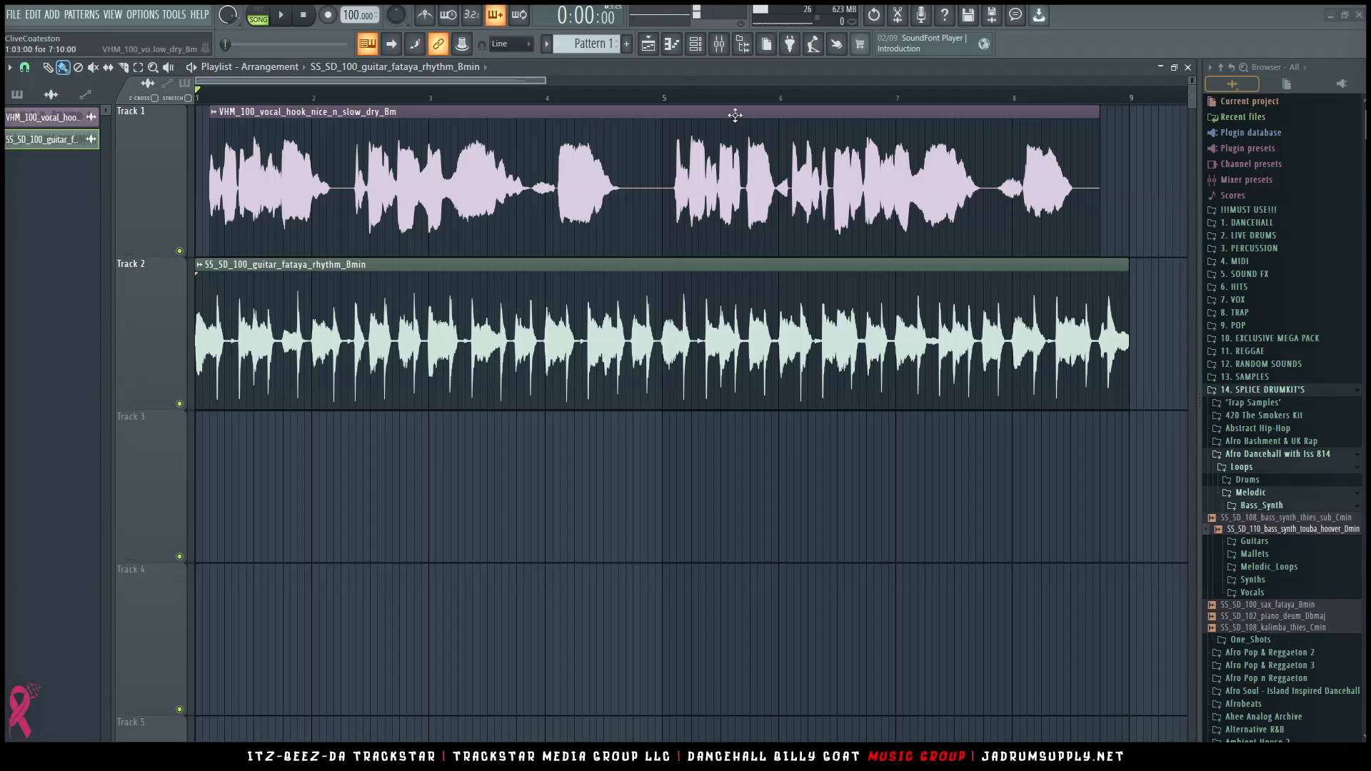
# Step: Set the threshold of the FabFilter Pro-G gate on the LIVE VOX mixer track to about -40.4 dB
pyautogui.press('F9')
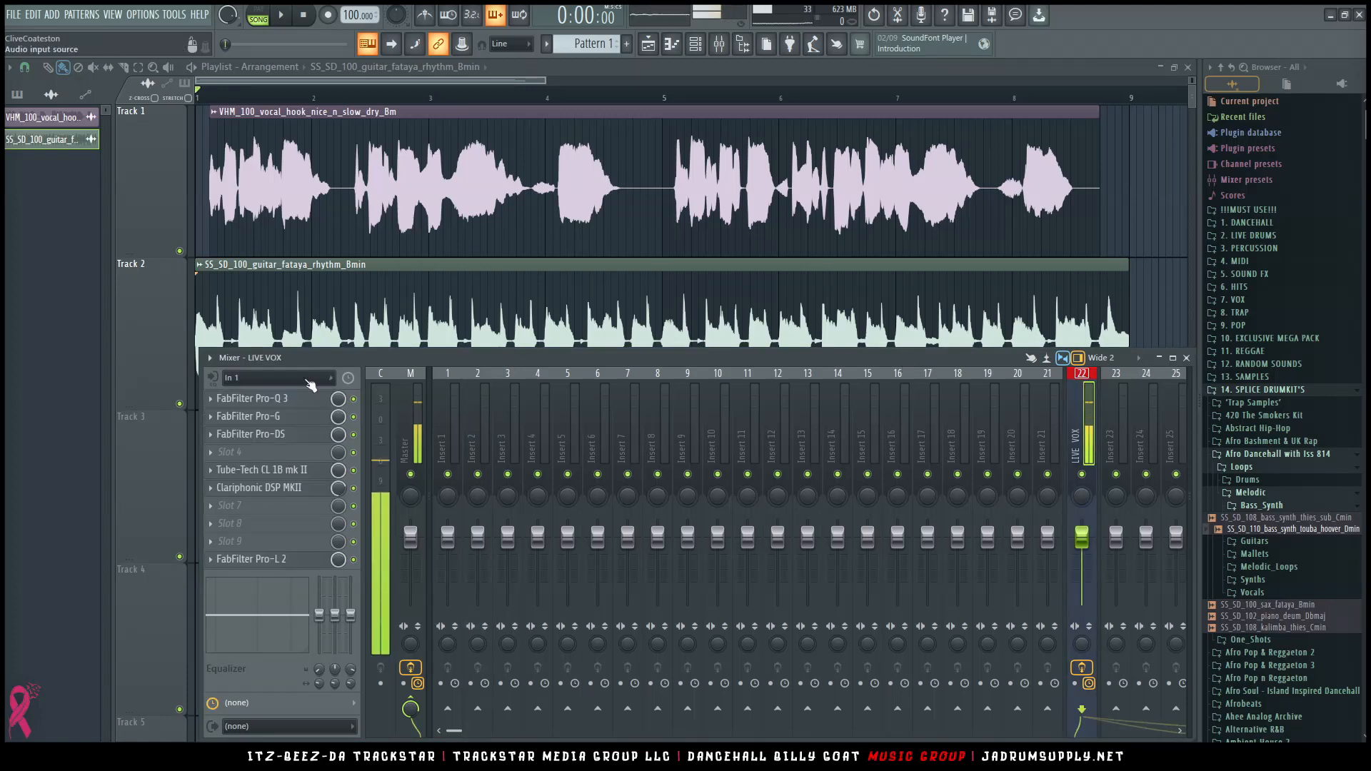
pyautogui.click(284, 417)
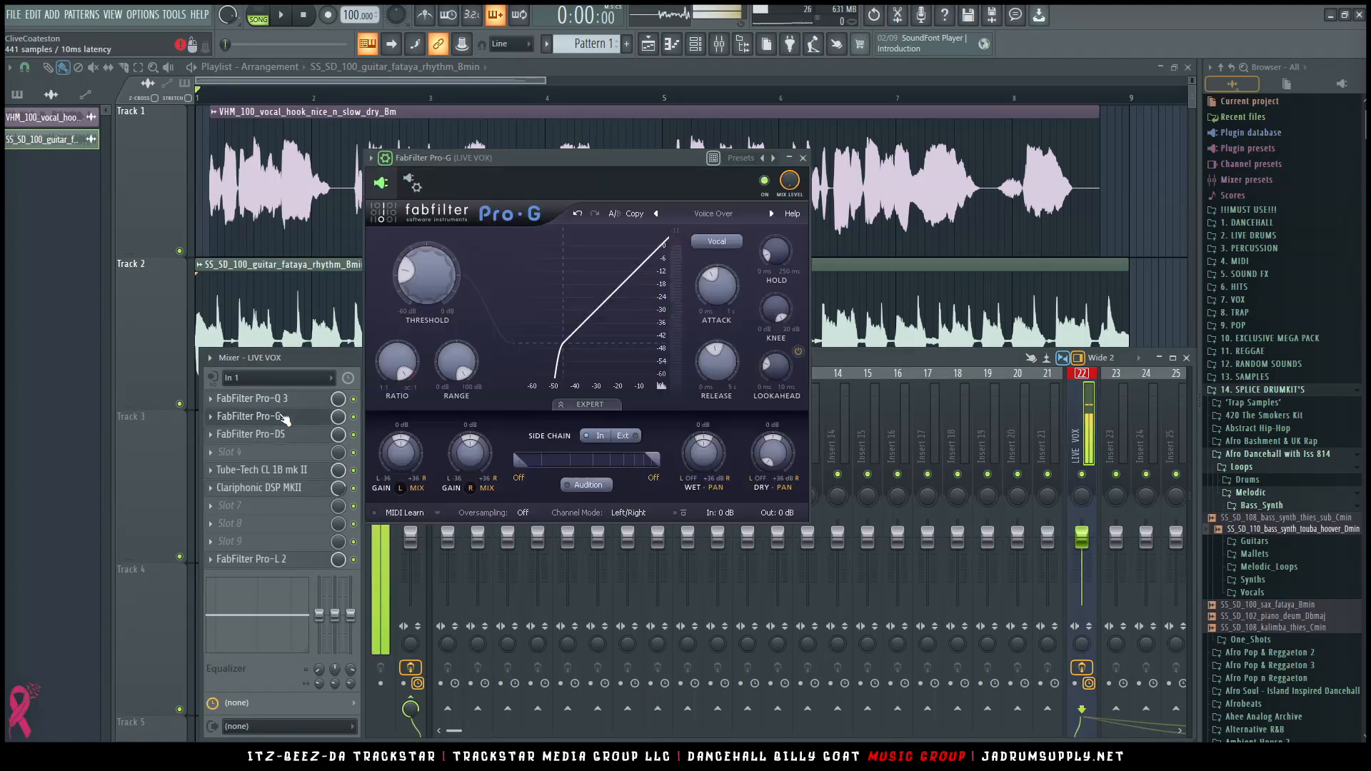
pyautogui.moveTo(425, 272); pyautogui.dragTo(425, 260)
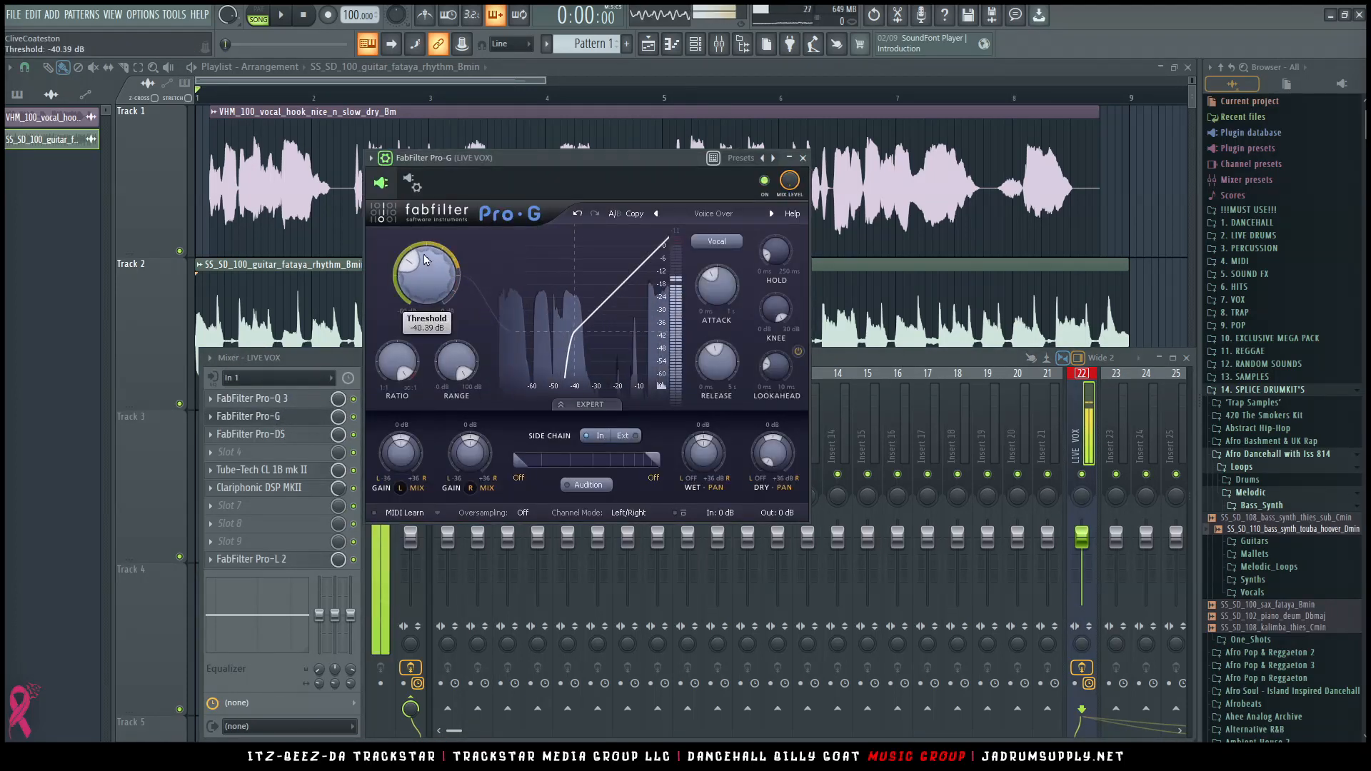
pyautogui.click(803, 158)
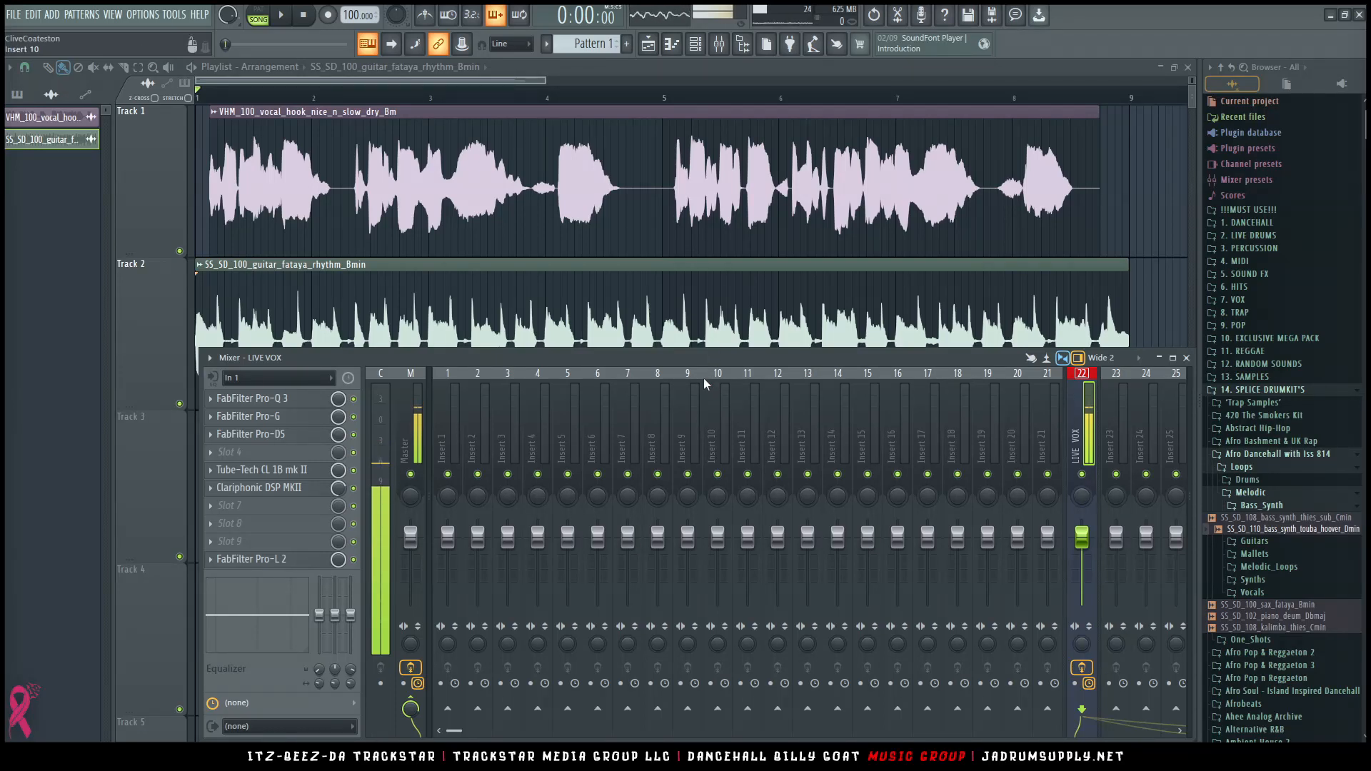
# Step: Switch to the Chrome window with rekkerd.org and look through the latest plugin news and deals on its home page
pyautogui.click(464, 757)
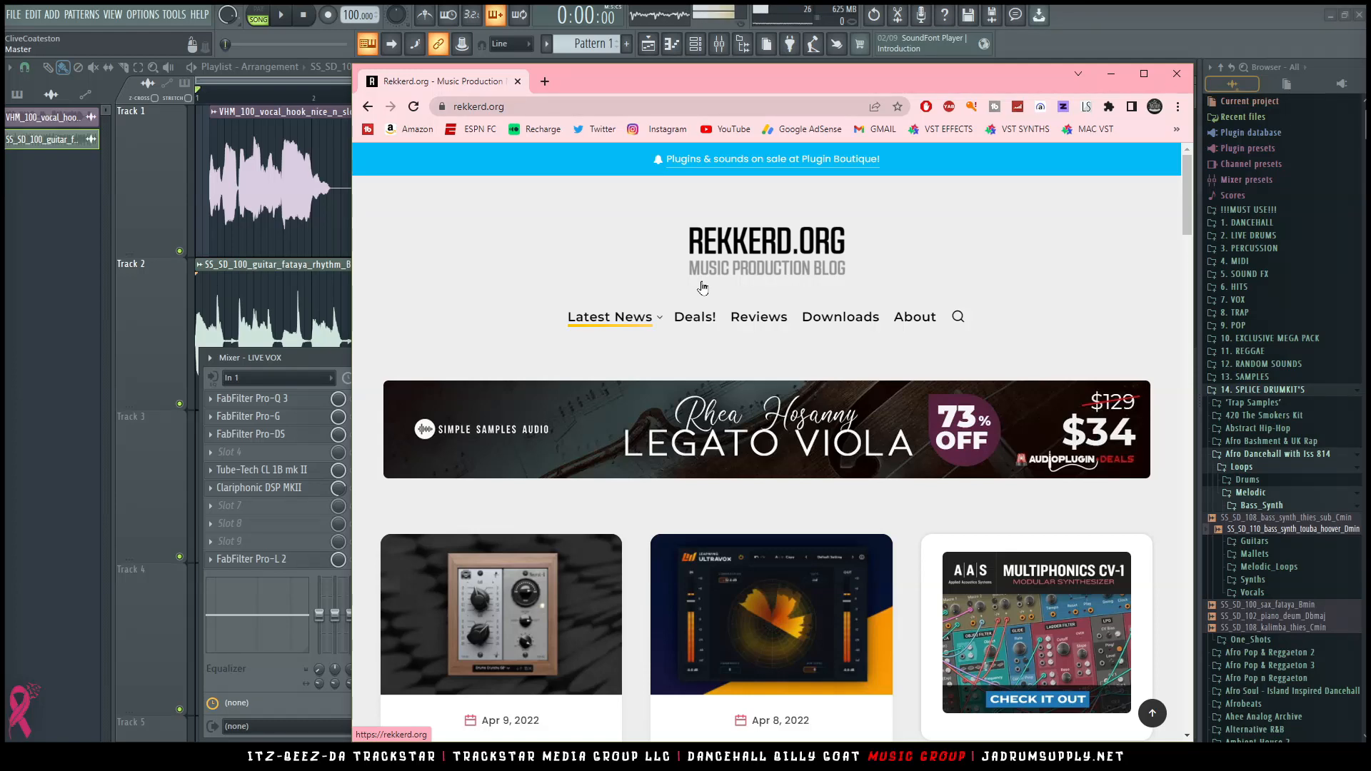
pyautogui.scroll(-5, 770, 319)
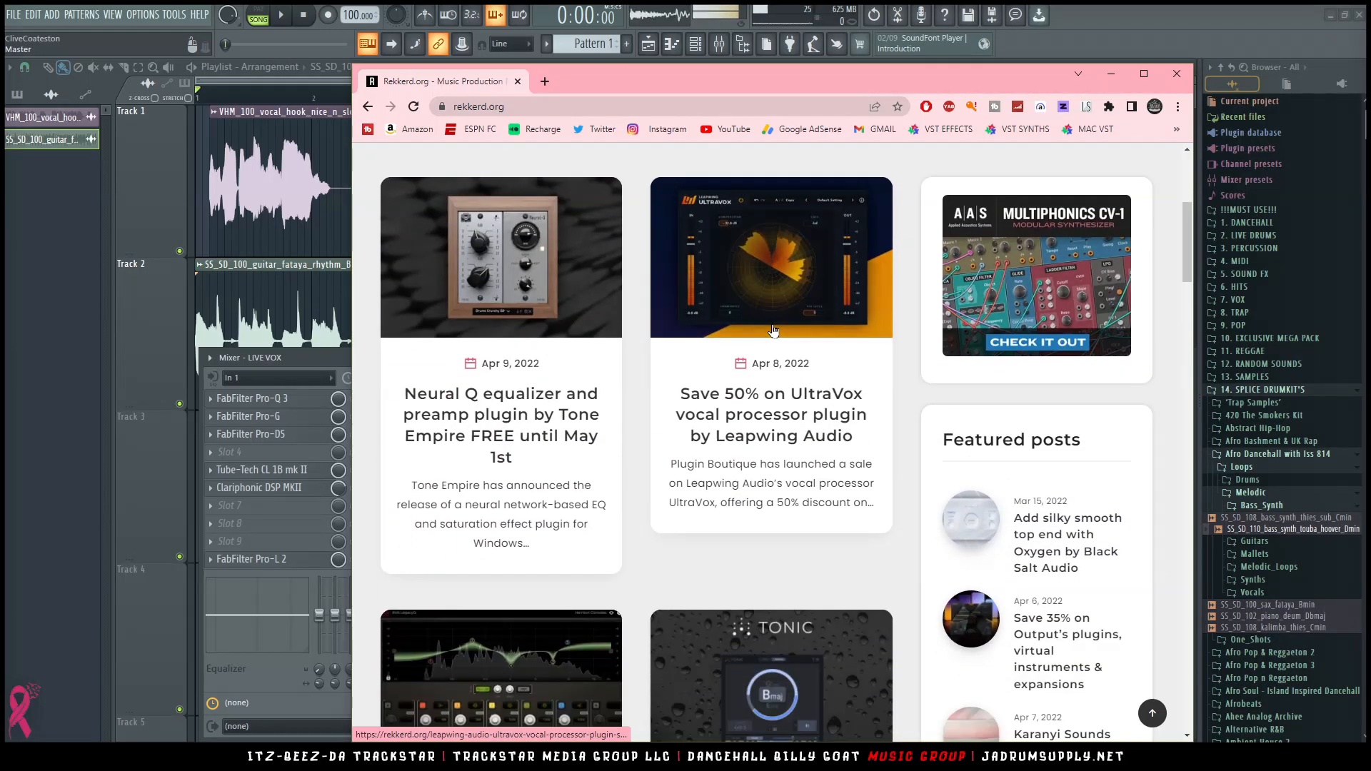
pyautogui.scroll(4, 767, 340)
pyautogui.scroll(-1, 766, 340)
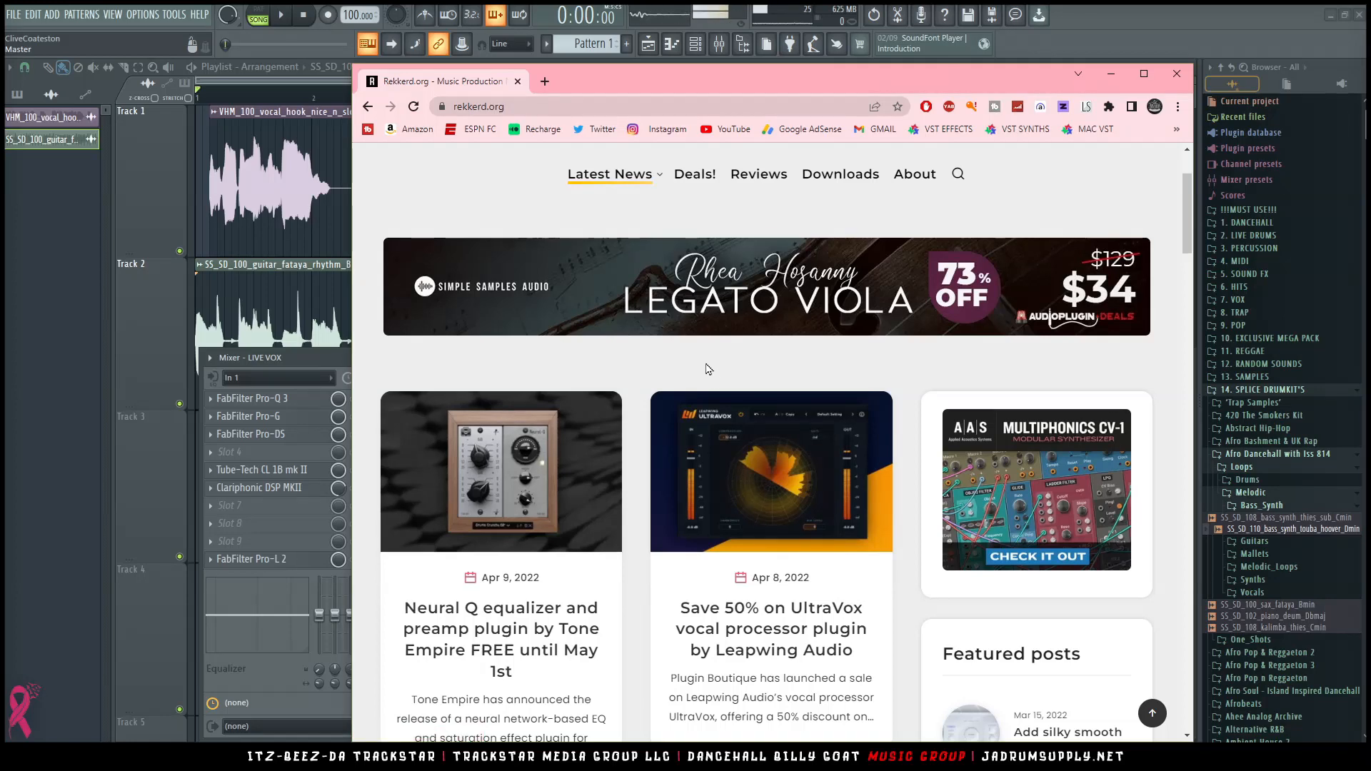
pyautogui.scroll(-3, 749, 389)
pyautogui.scroll(-4, 748, 389)
pyautogui.scroll(8, 748, 390)
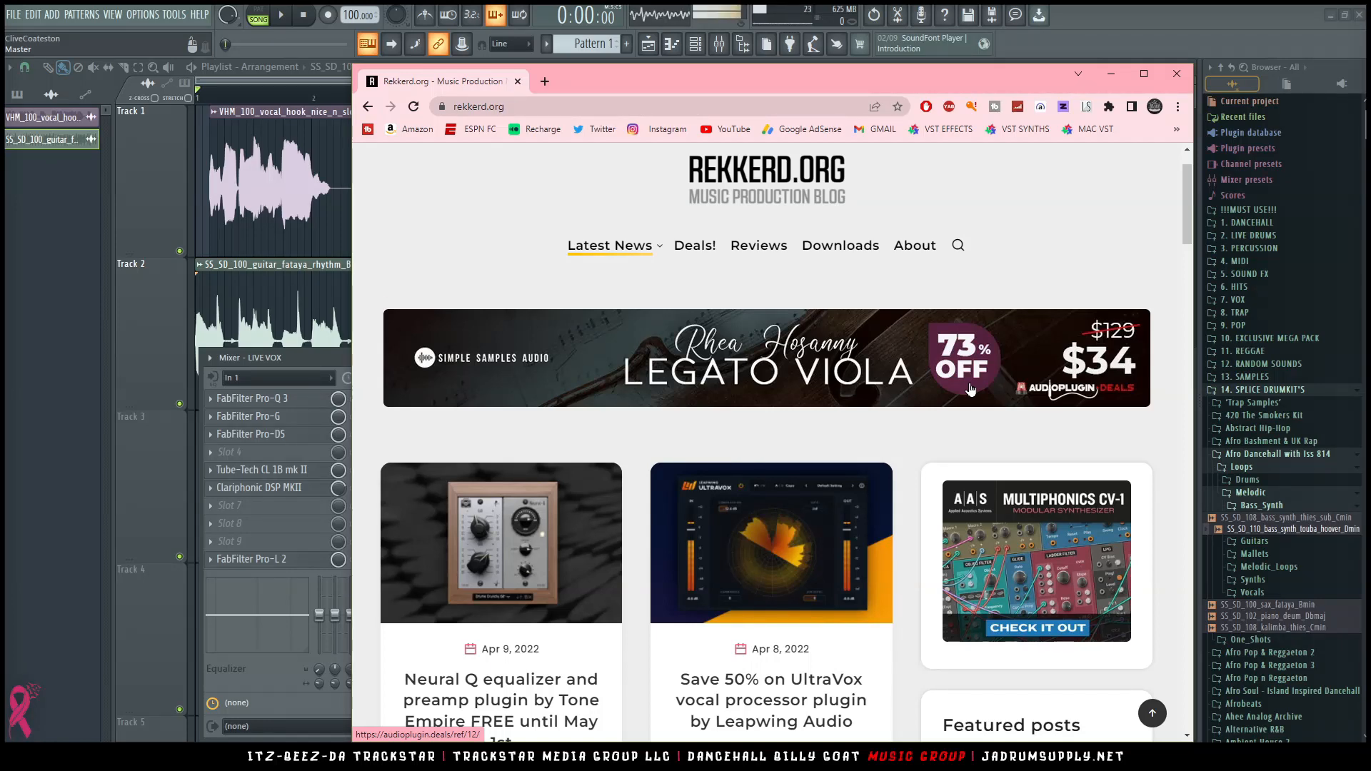
pyautogui.scroll(-6, 970, 390)
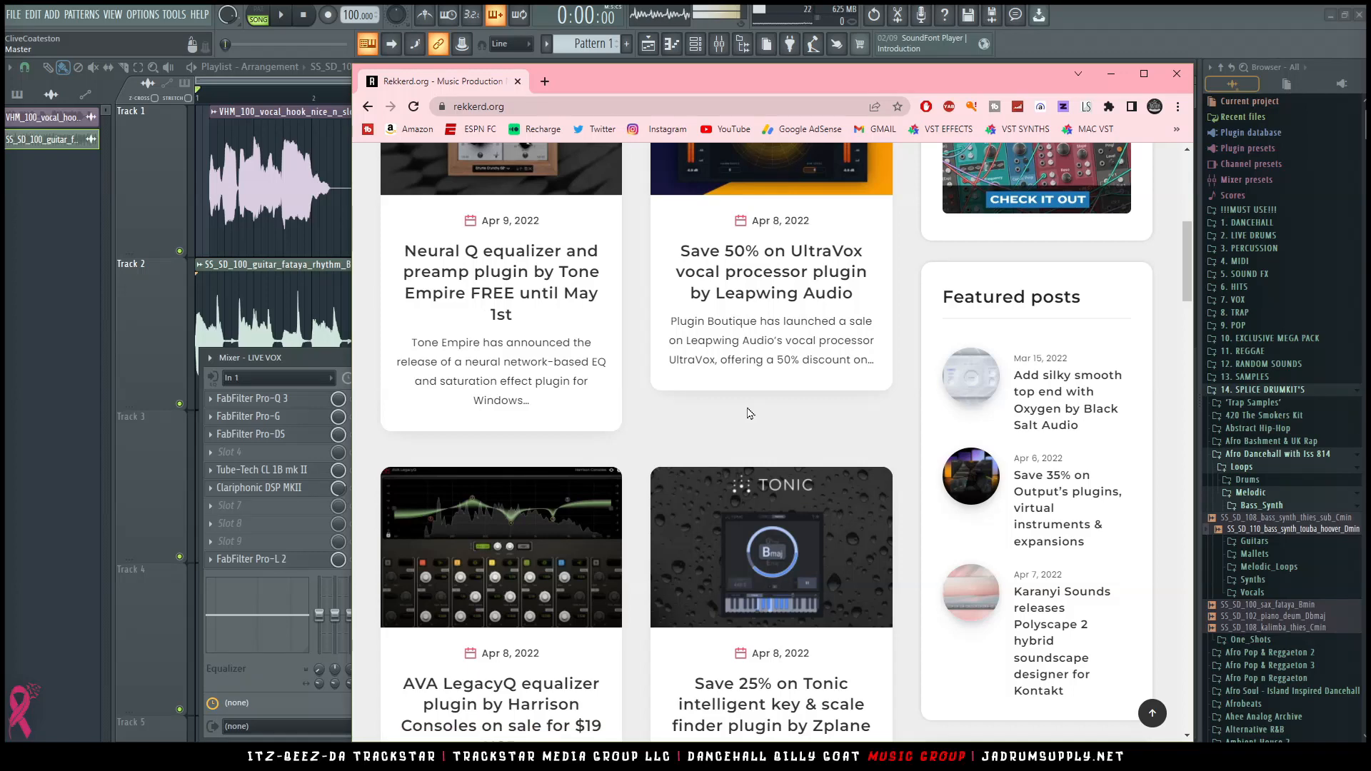
pyautogui.scroll(-2, 596, 514)
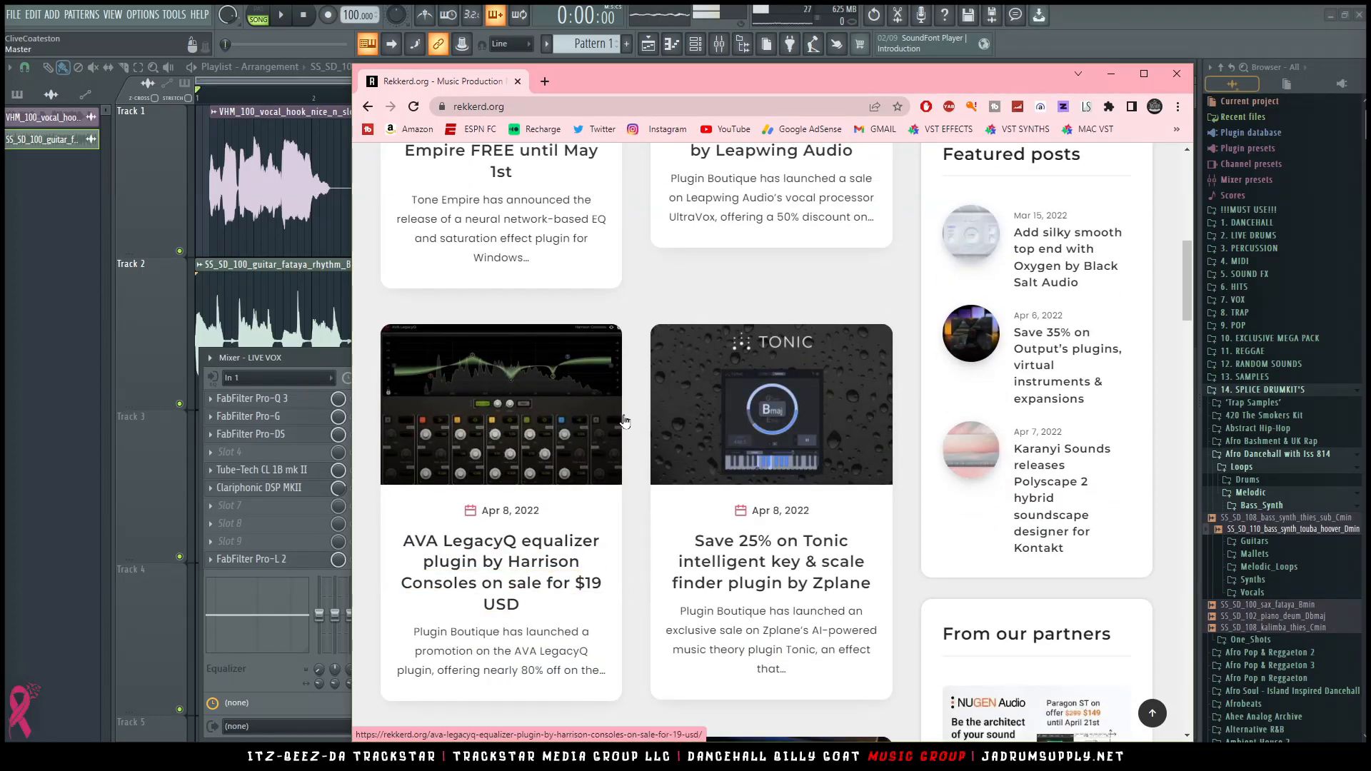
pyautogui.scroll(-5, 489, 417)
pyautogui.scroll(-3, 614, 470)
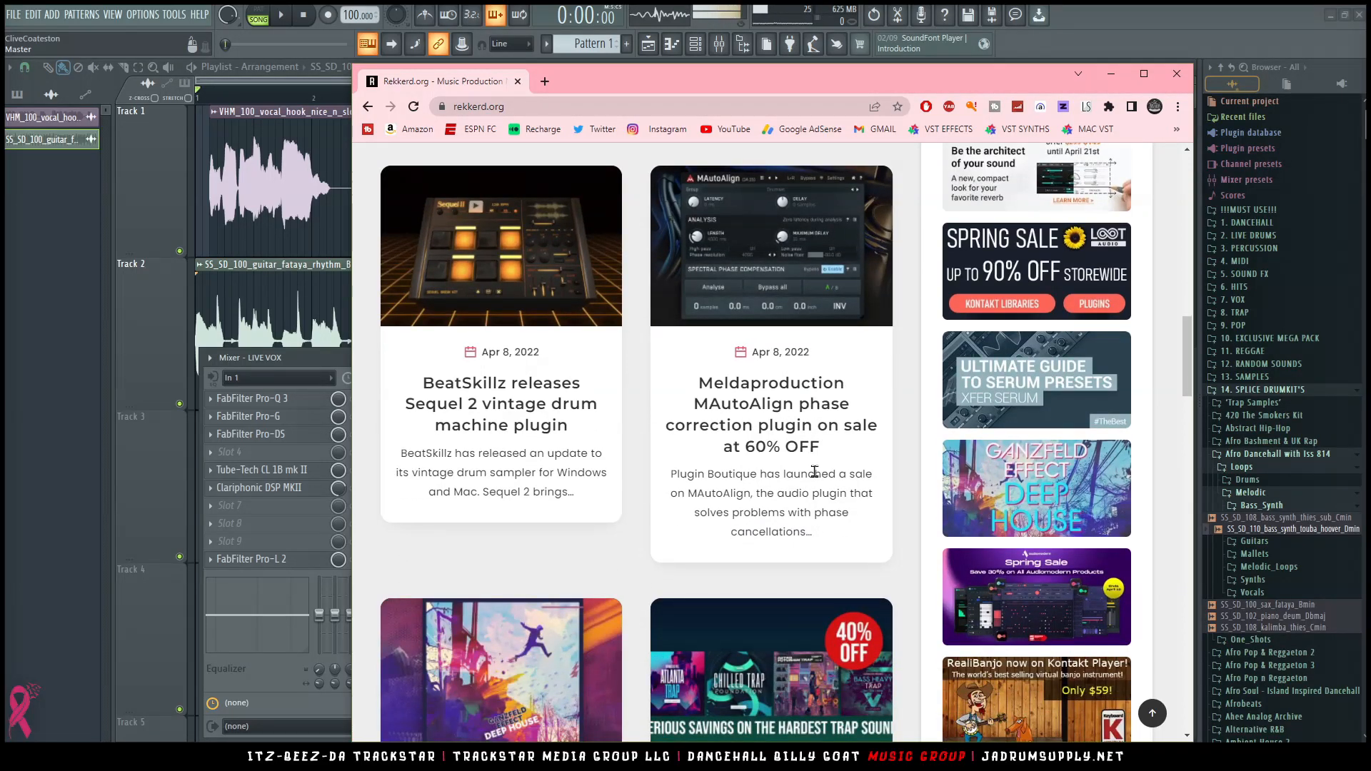
pyautogui.scroll(-8, 814, 471)
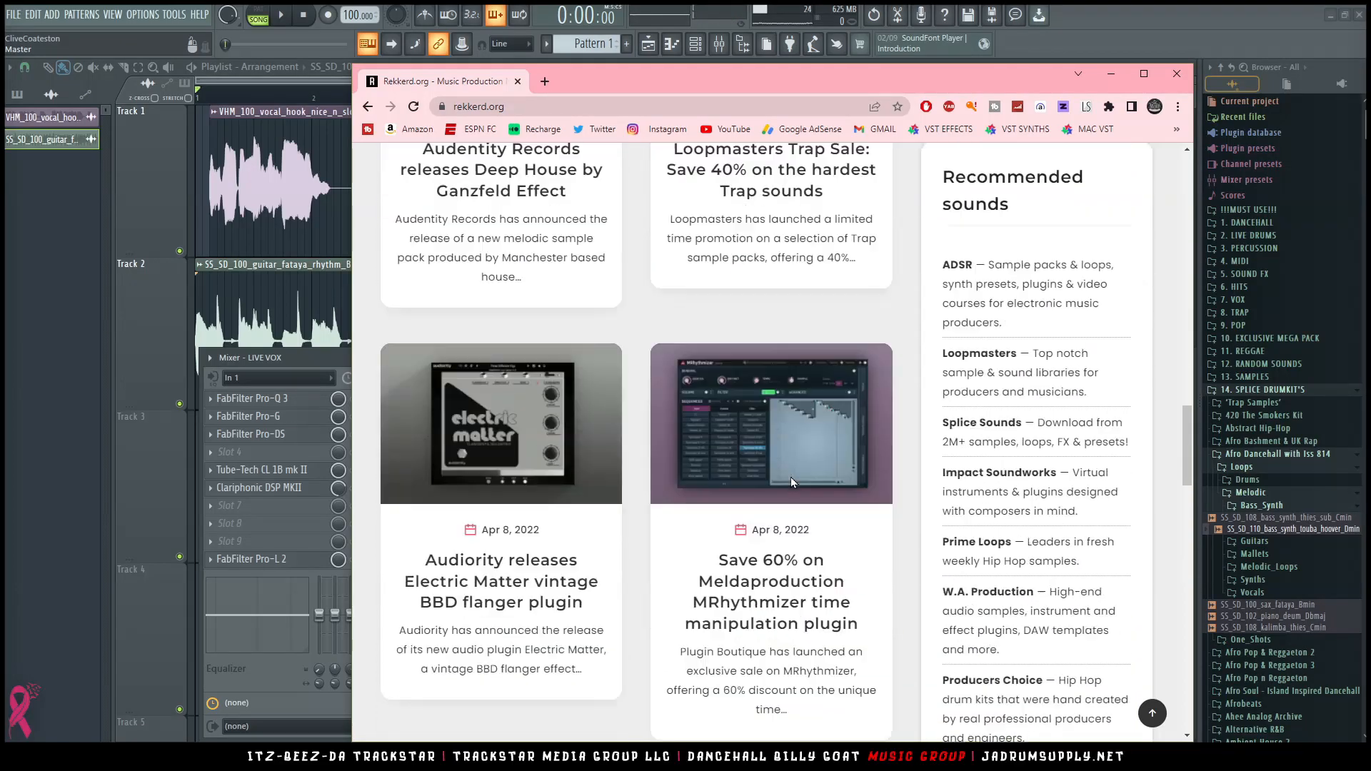
pyautogui.scroll(20, 715, 470)
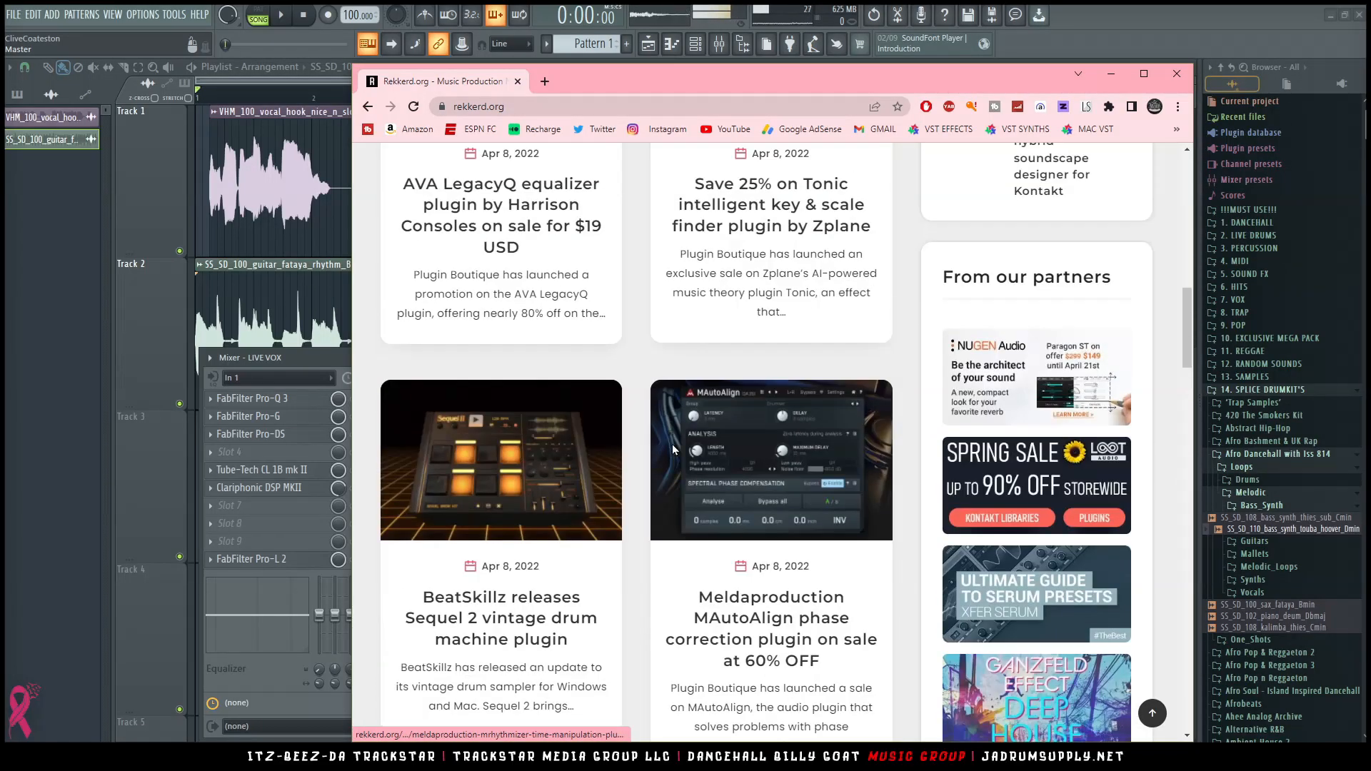
pyautogui.scroll(3, 592, 445)
pyautogui.scroll(4, 482, 423)
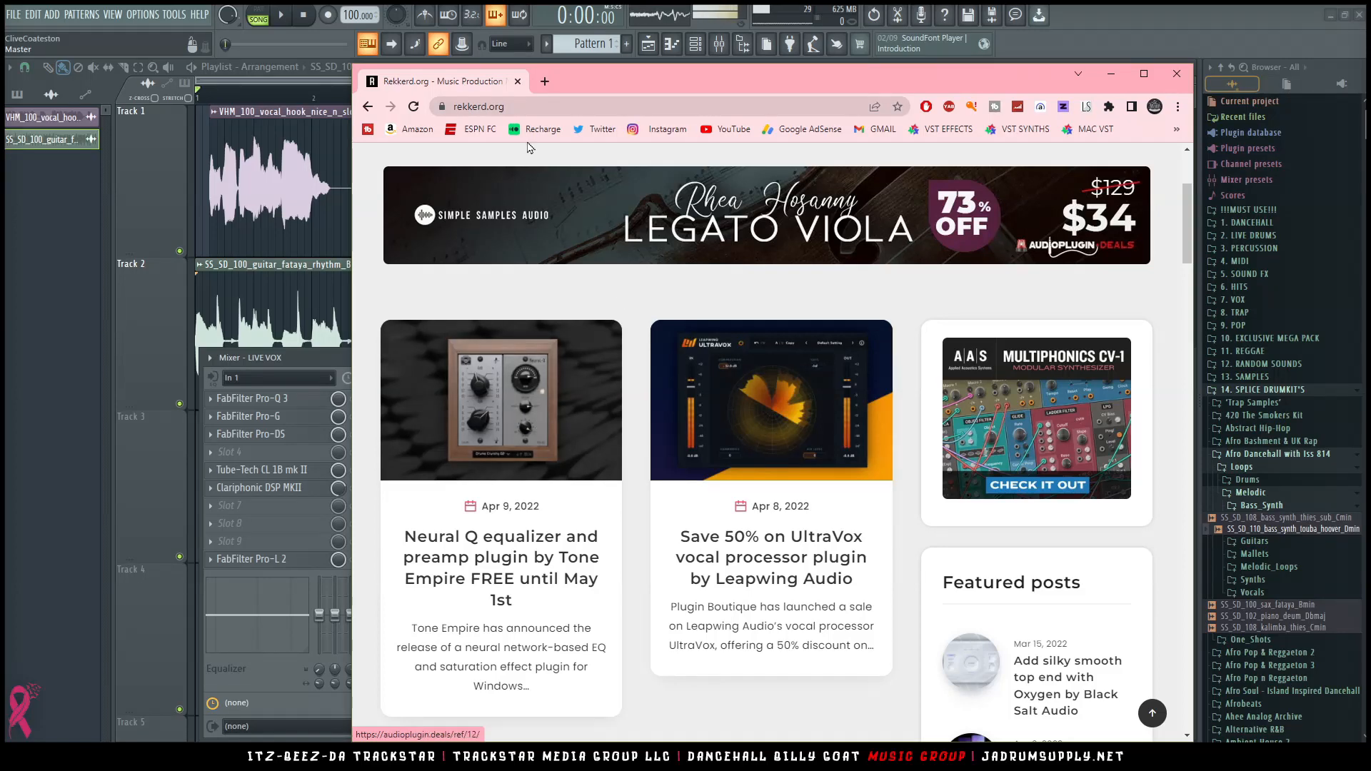
pyautogui.scroll(-4, 716, 371)
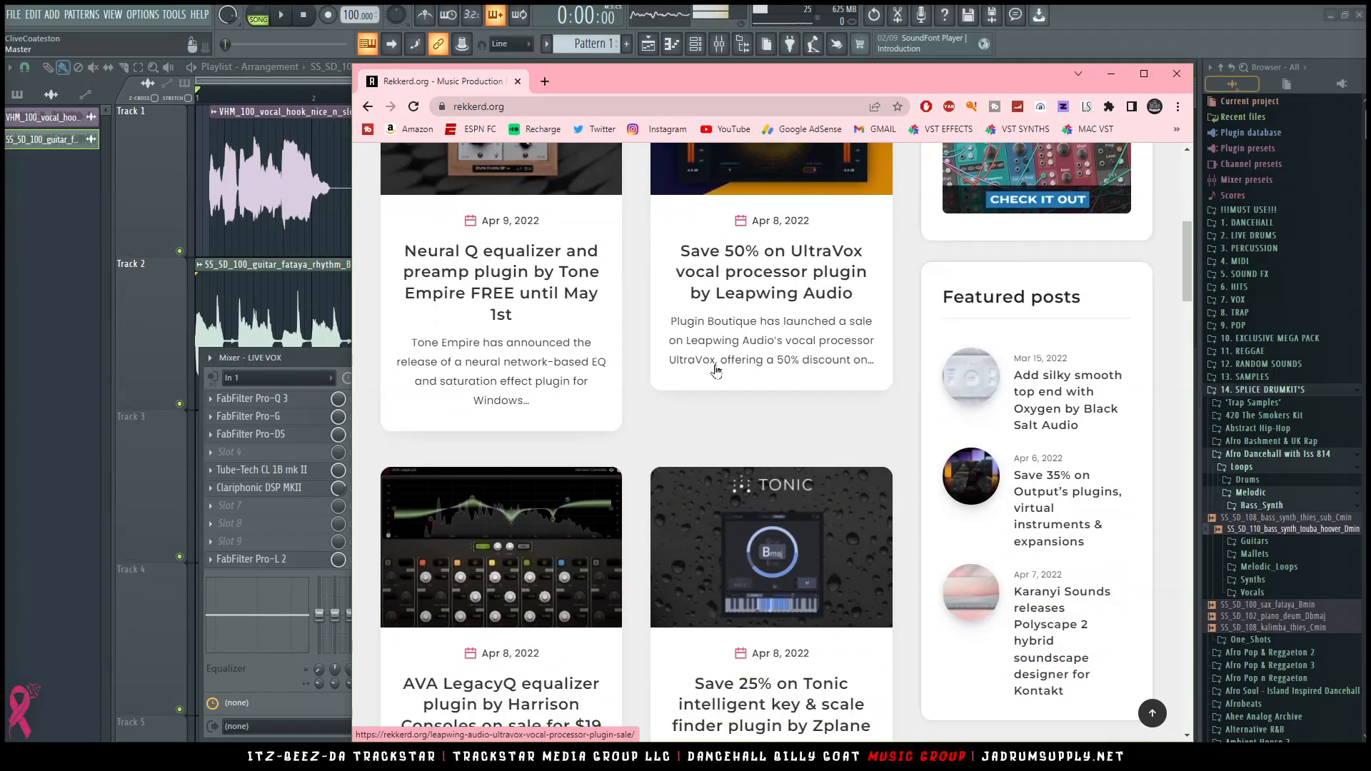
pyautogui.scroll(4, 716, 370)
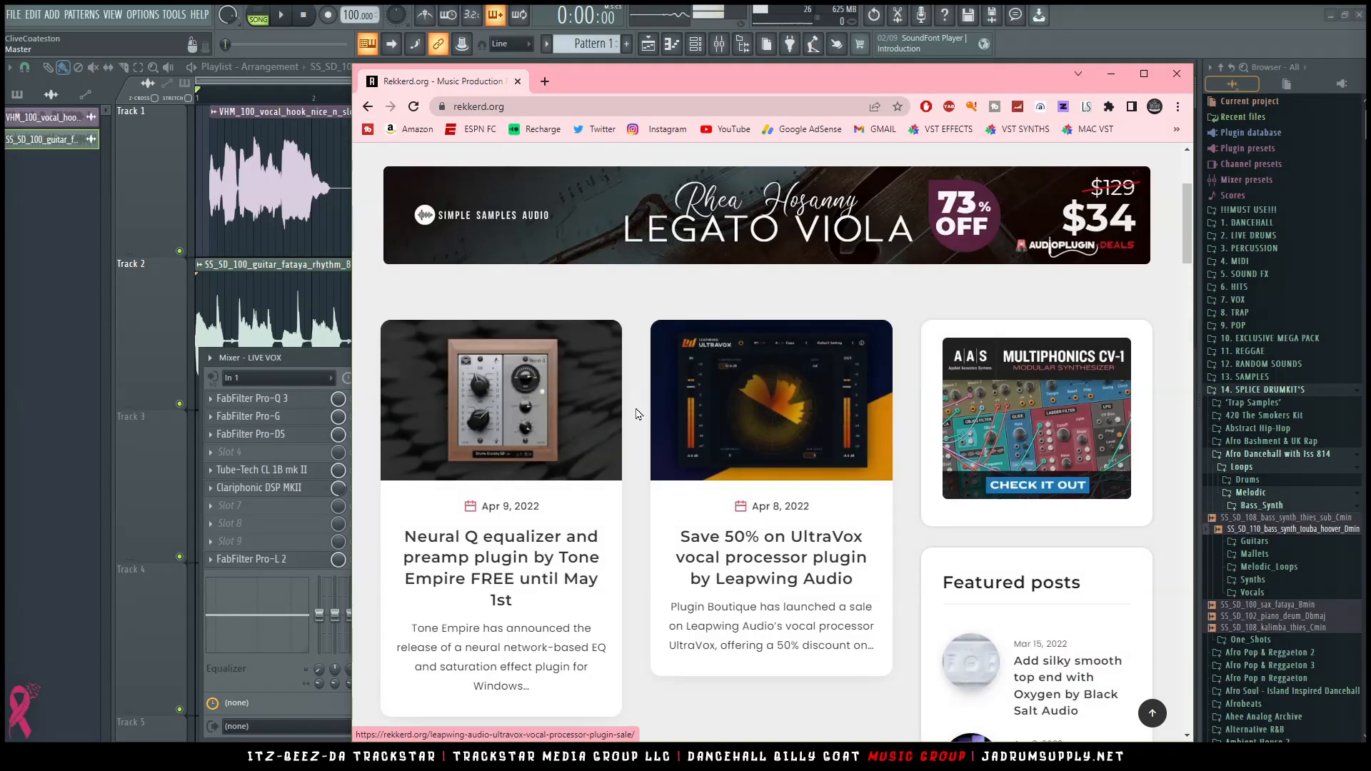
# Step: Open the article on the free Neural Q equalizer and preamp plugin and highlight the date "May 1st, 2022" in its availability paragraph
pyautogui.click(476, 387)
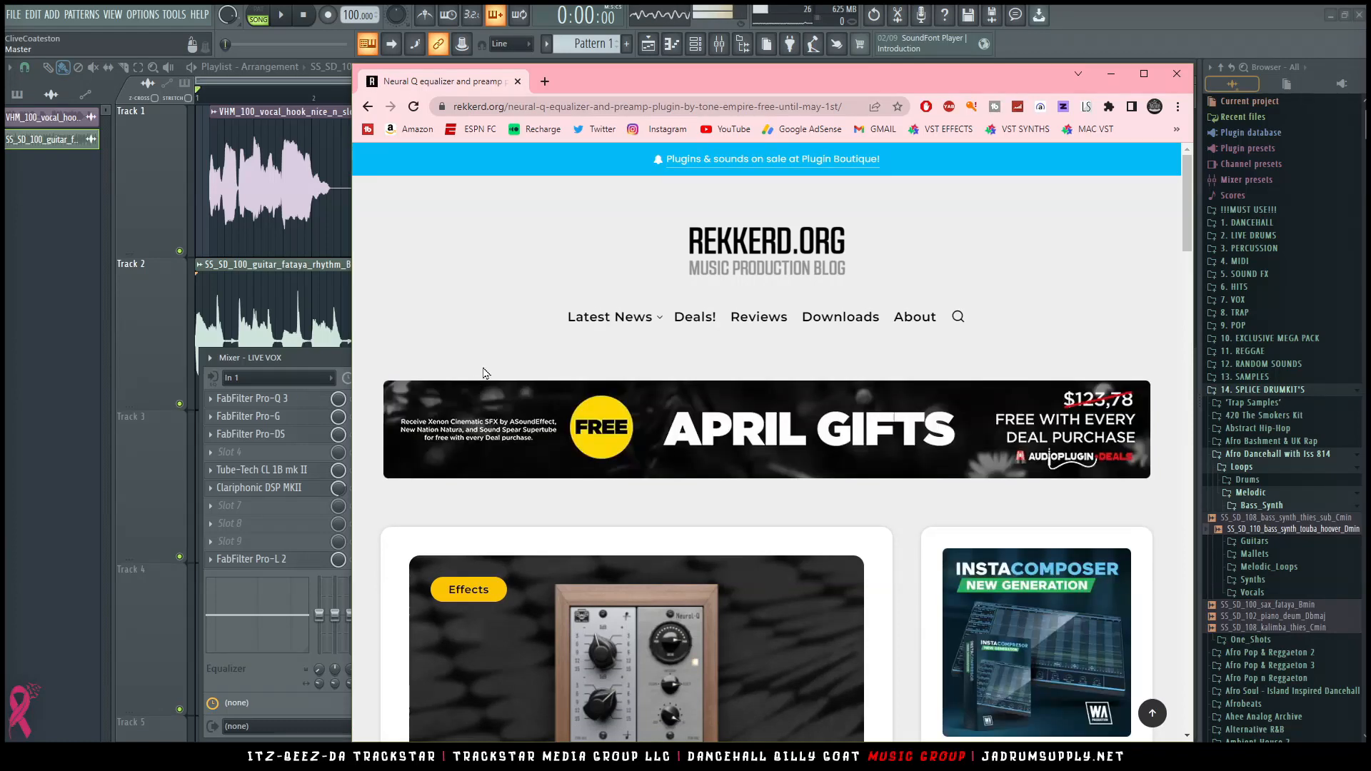
pyautogui.scroll(-10, 645, 384)
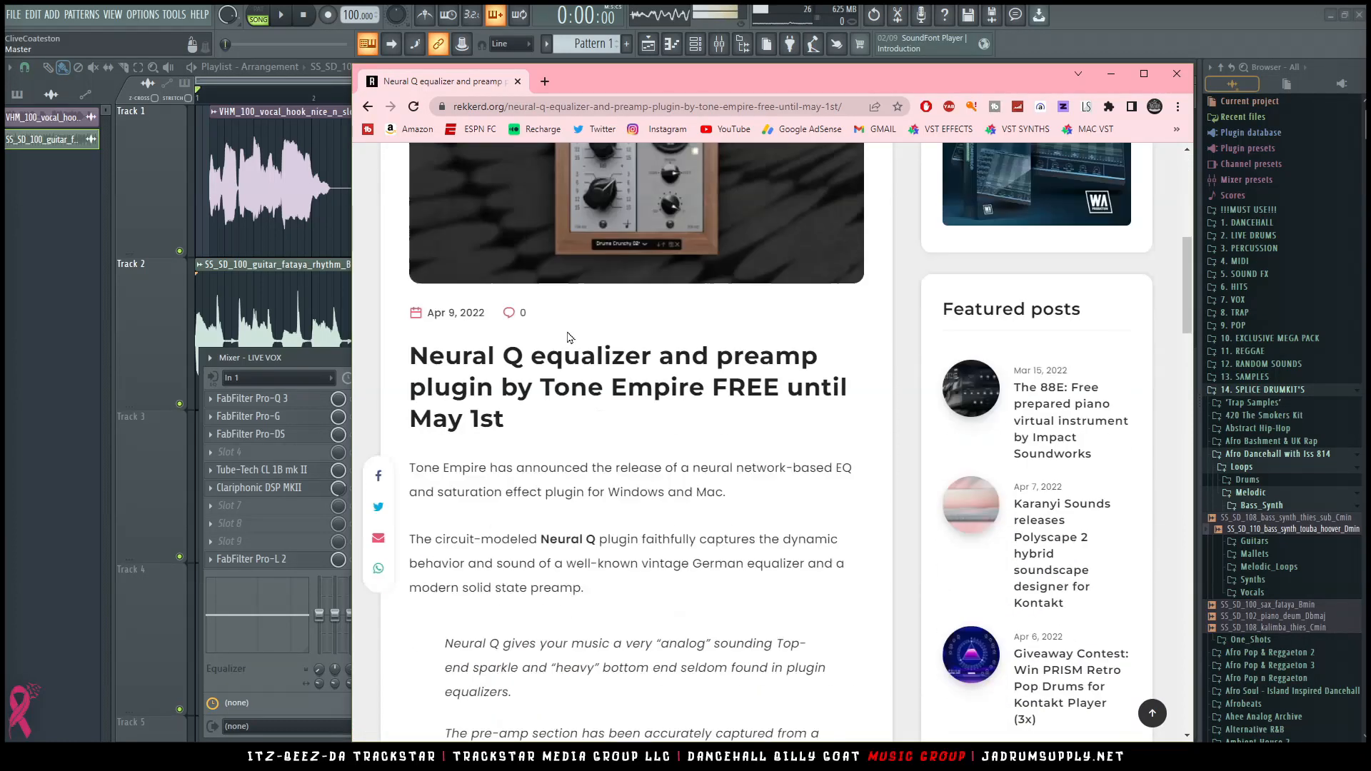
pyautogui.scroll(-6, 469, 399)
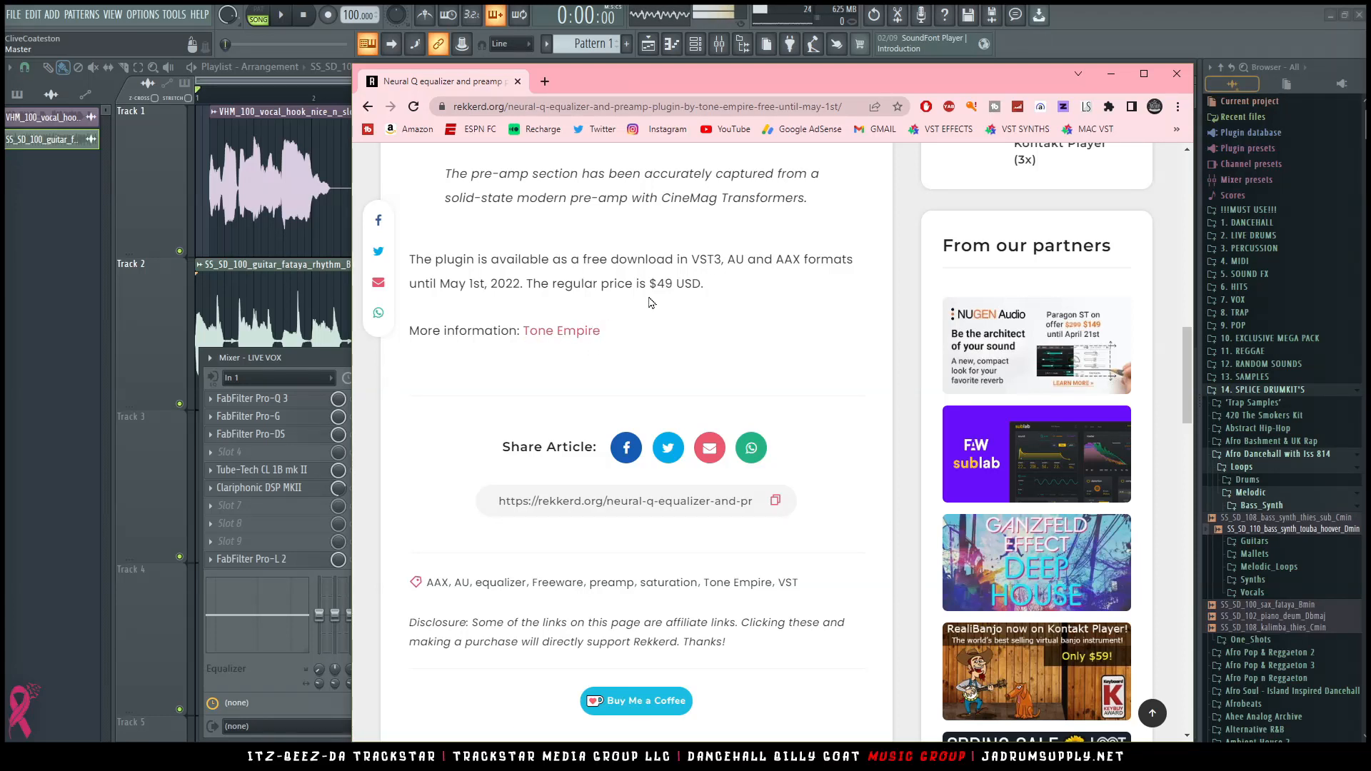
pyautogui.moveTo(441, 287); pyautogui.dragTo(519, 288)
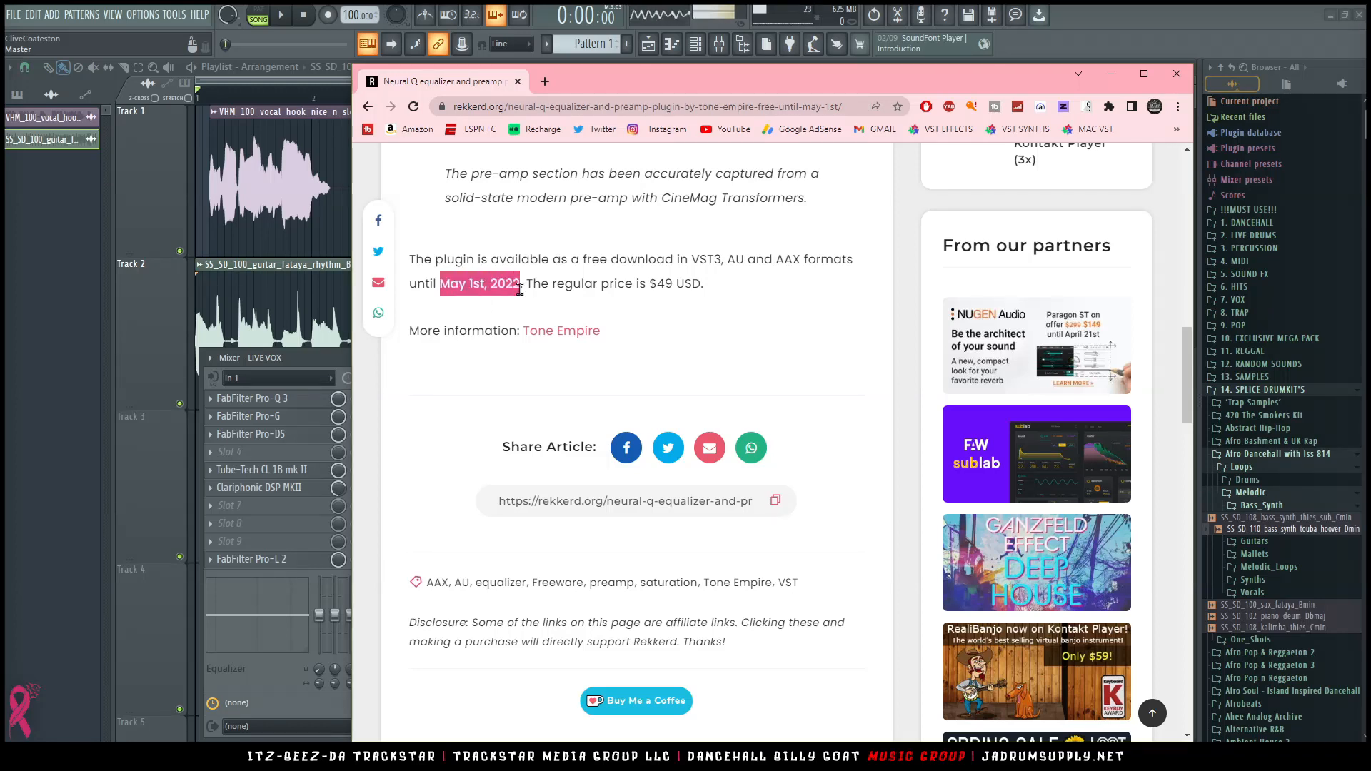
# Step: Add the free Neural Q plugin to the cart from Tone Empire's product page and proceed to checkout
pyautogui.click(561, 331)
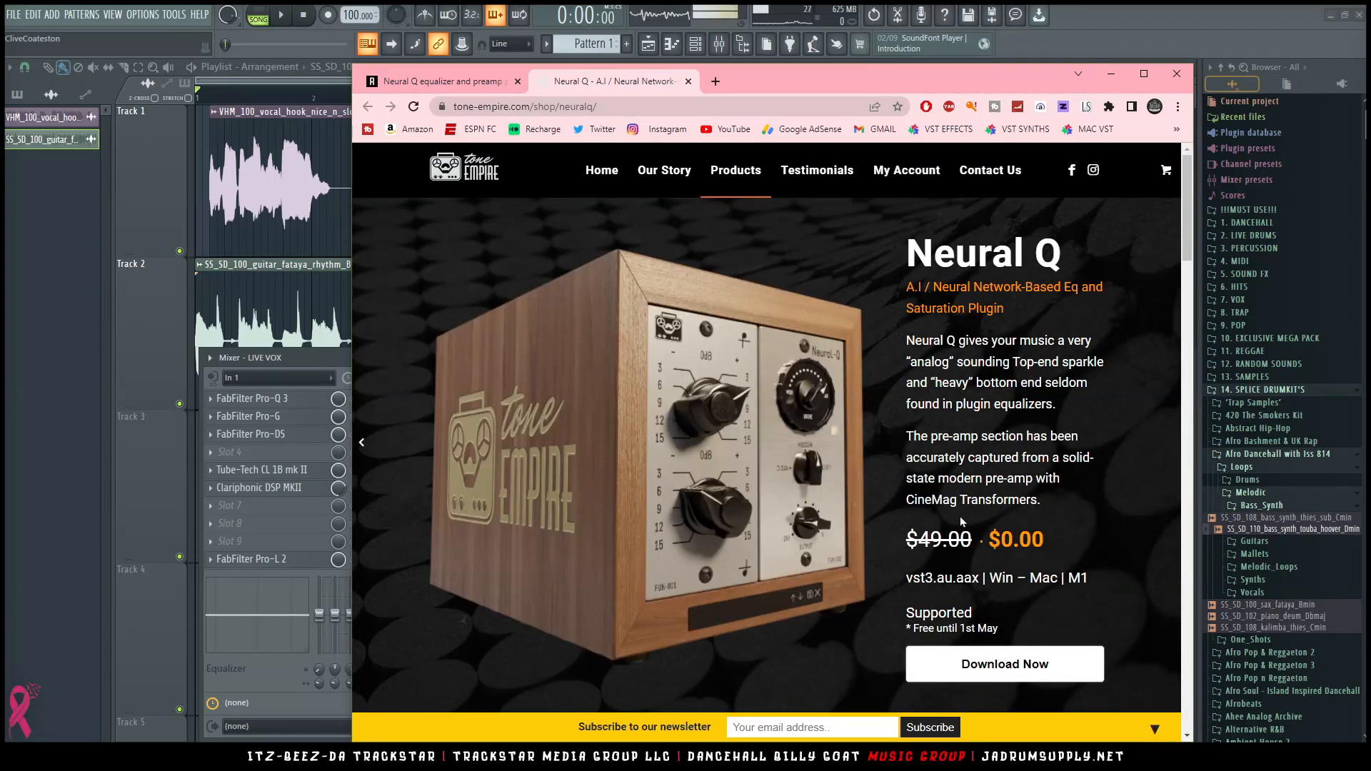
pyautogui.scroll(-2, 942, 451)
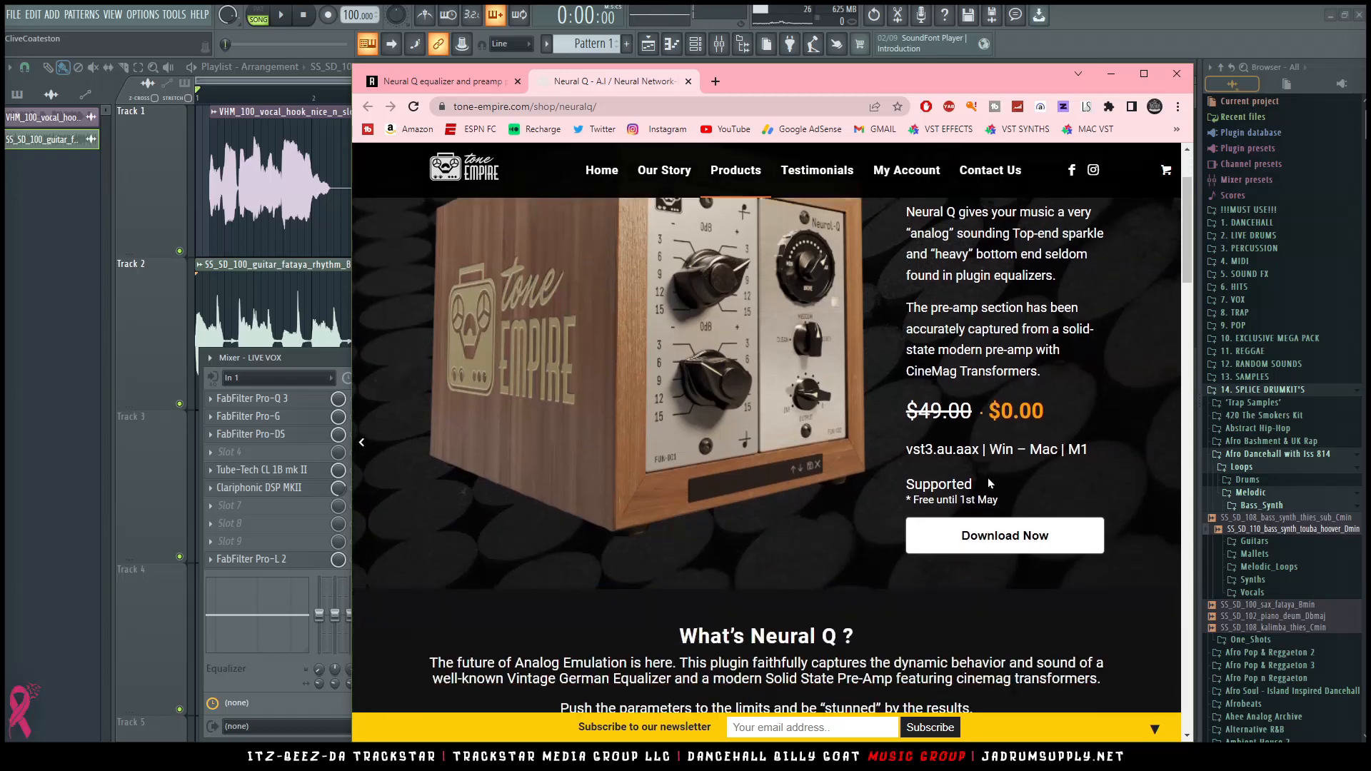
pyautogui.click(1004, 520)
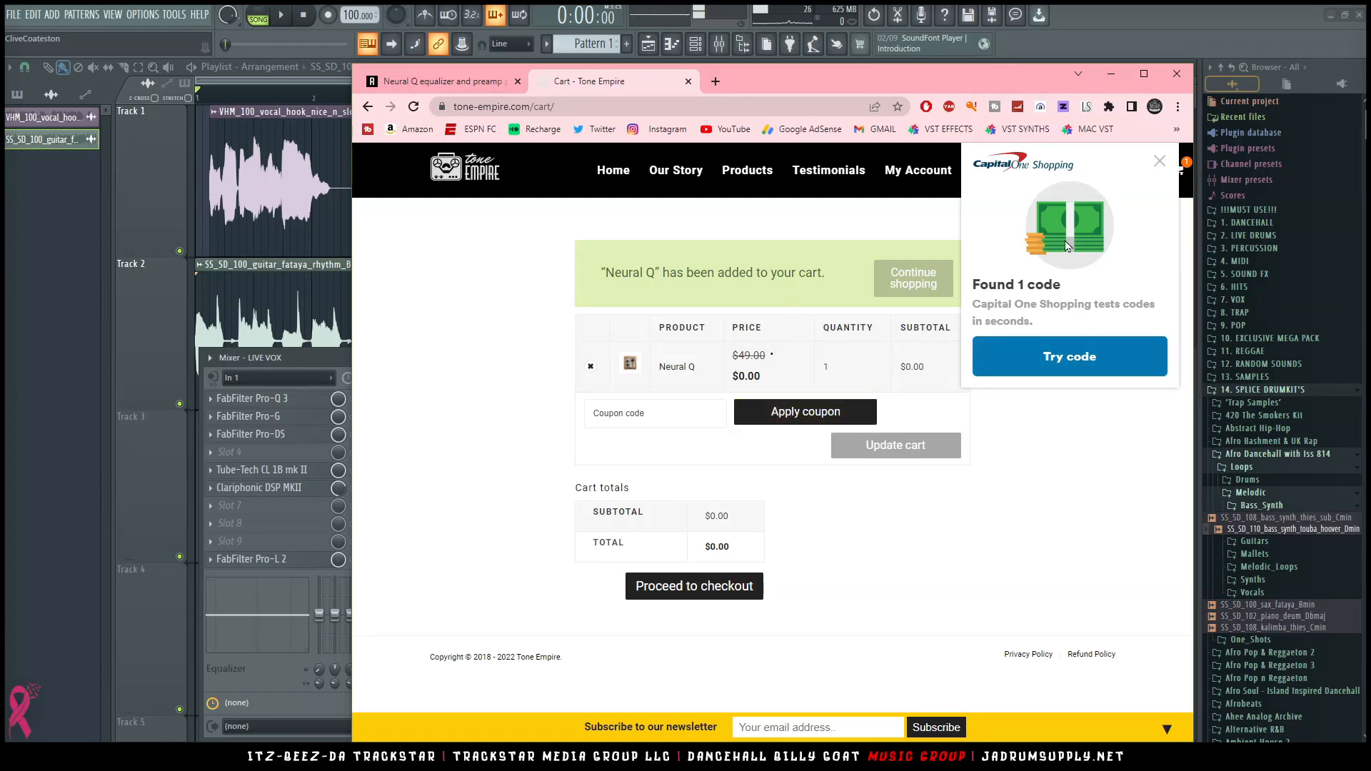
pyautogui.click(1159, 162)
pyautogui.click(741, 582)
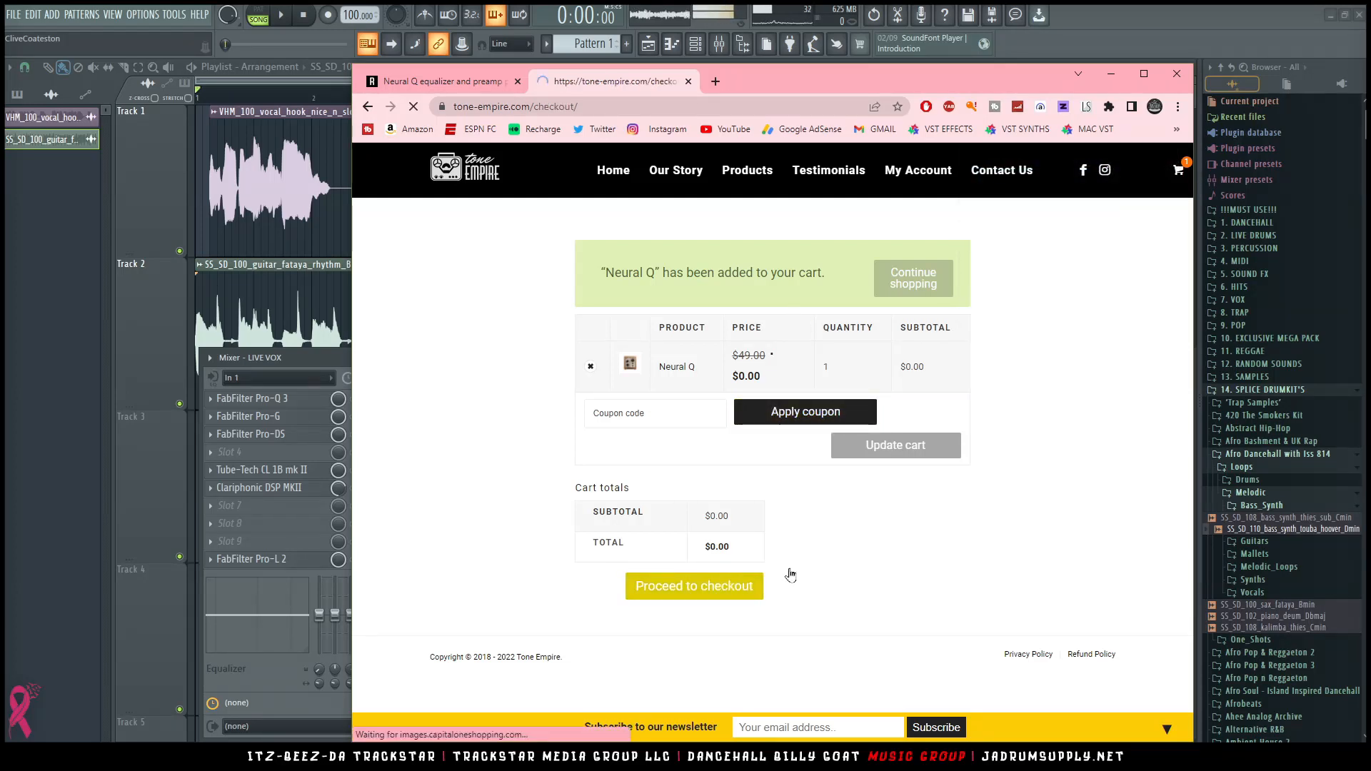
# Step: Fill in the billing details with the saved address entry for TrackStar Media Group LLC
pyautogui.scroll(-4, 734, 422)
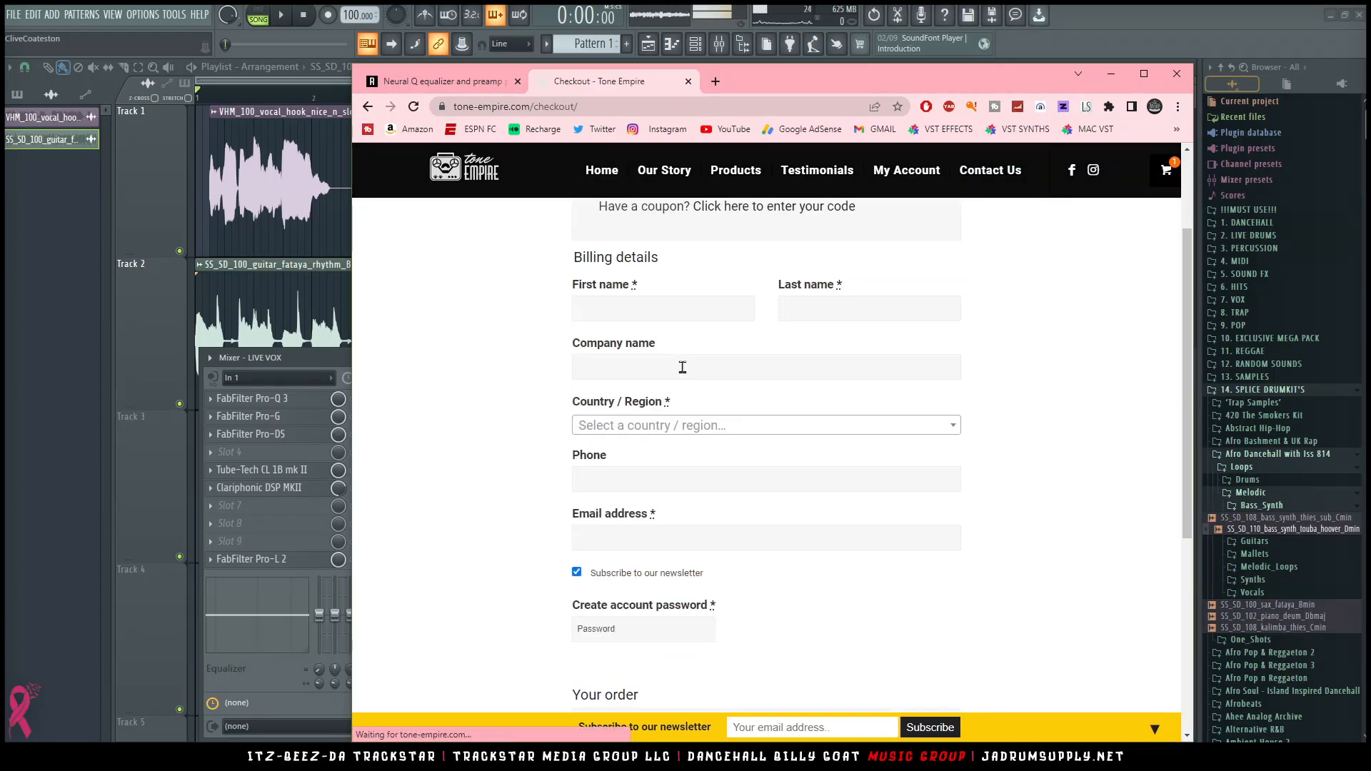
pyautogui.scroll(4, 666, 411)
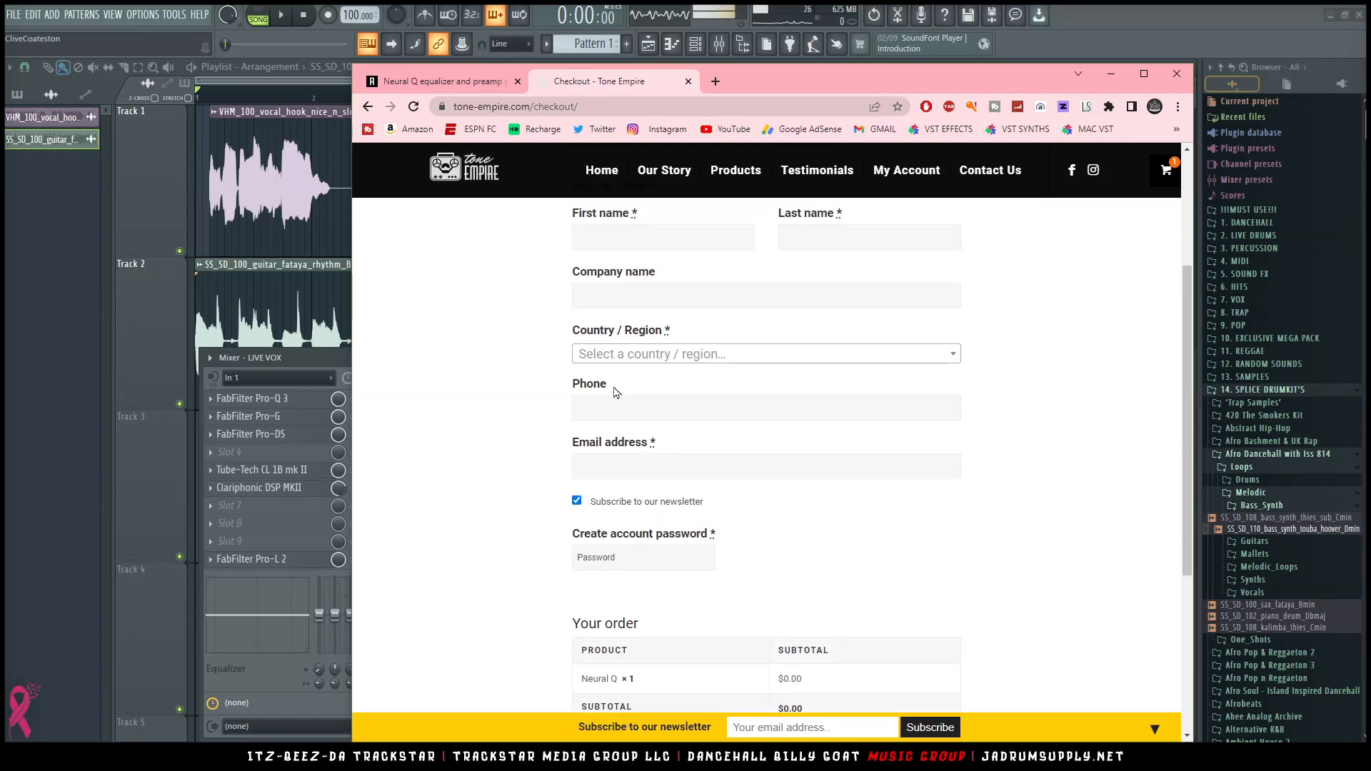
pyautogui.click(622, 447)
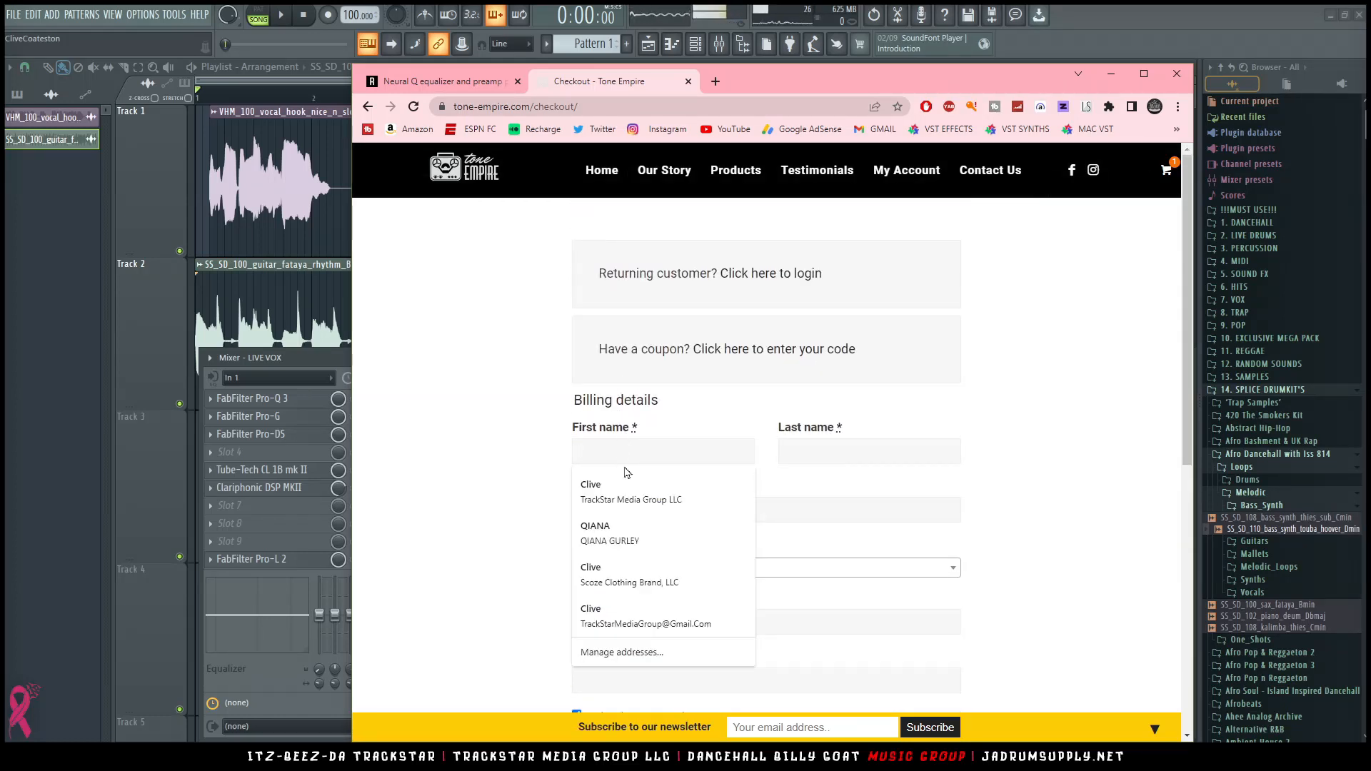
pyautogui.click(644, 494)
pyautogui.scroll(-1, 817, 431)
pyautogui.scroll(1, 730, 421)
# Step: Open the returning-customer login form and fill in the account e-mail
pyautogui.click(781, 275)
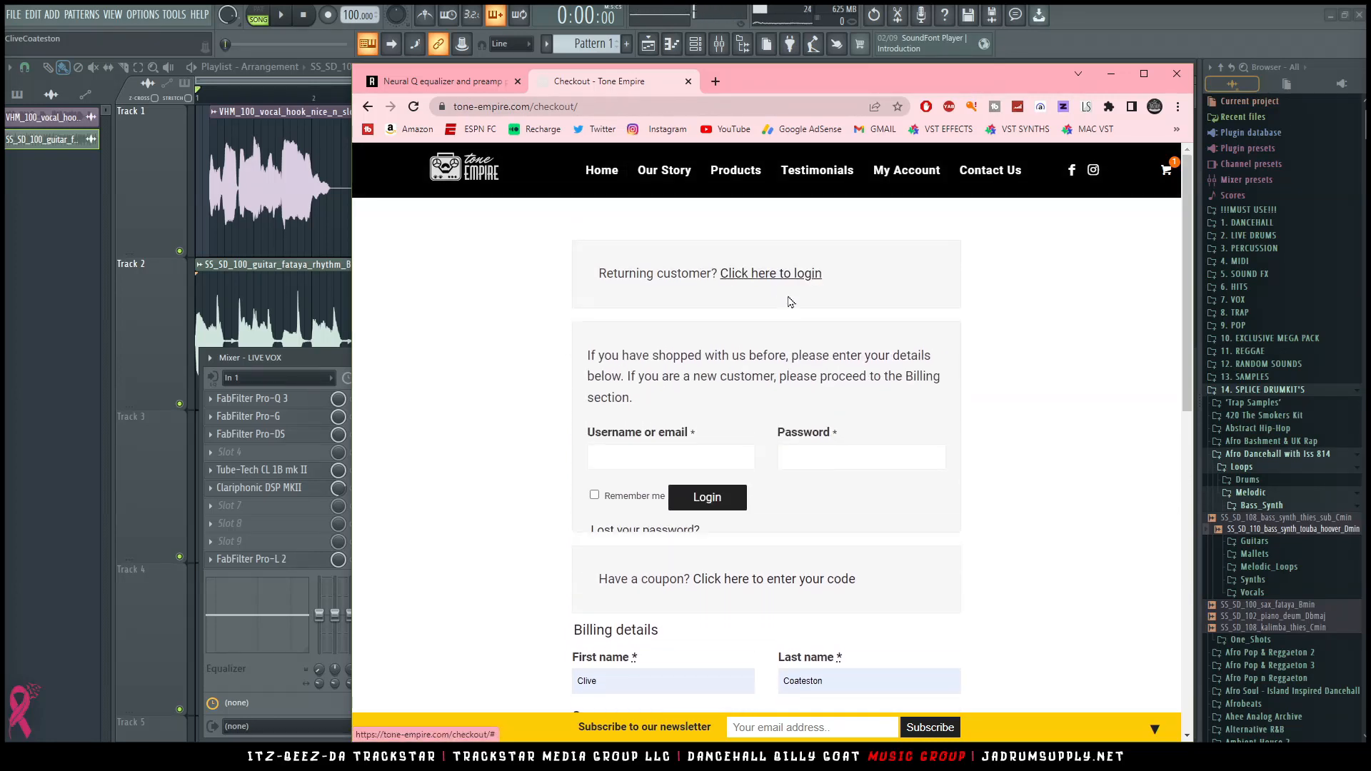
pyautogui.click(711, 459)
pyautogui.click(643, 493)
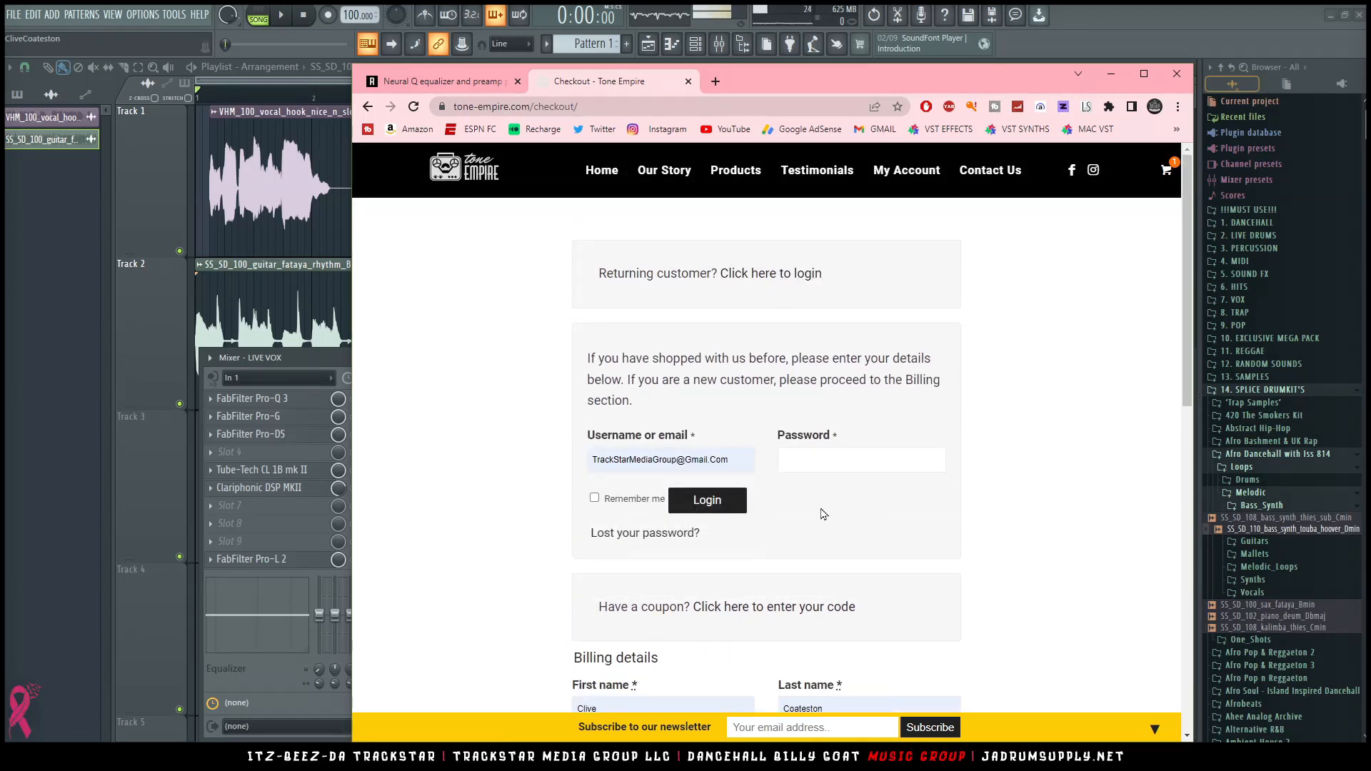
# Step: Enter a password for the new Tone Empire account in the checkout form
pyautogui.scroll(-3, 684, 527)
pyautogui.scroll(-5, 684, 527)
pyautogui.click(649, 397)
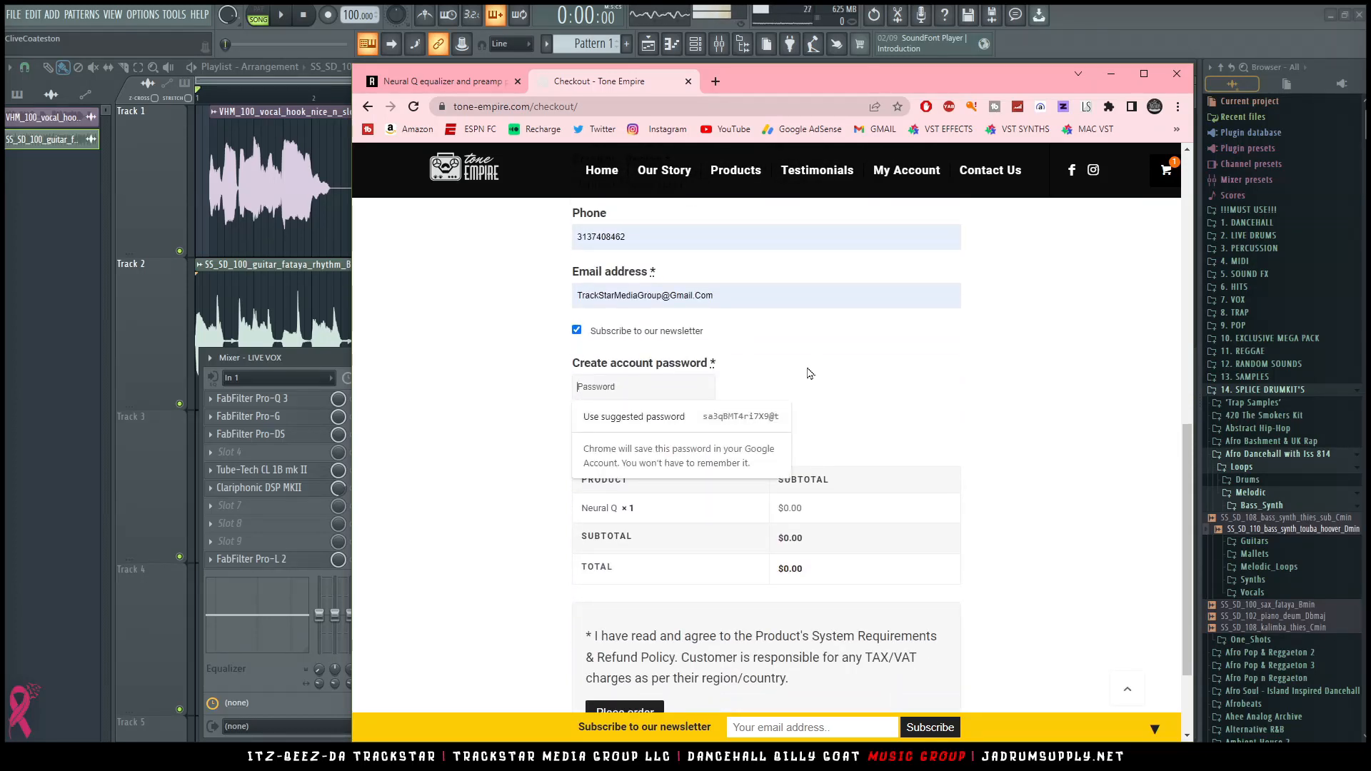
pyautogui.write('t')
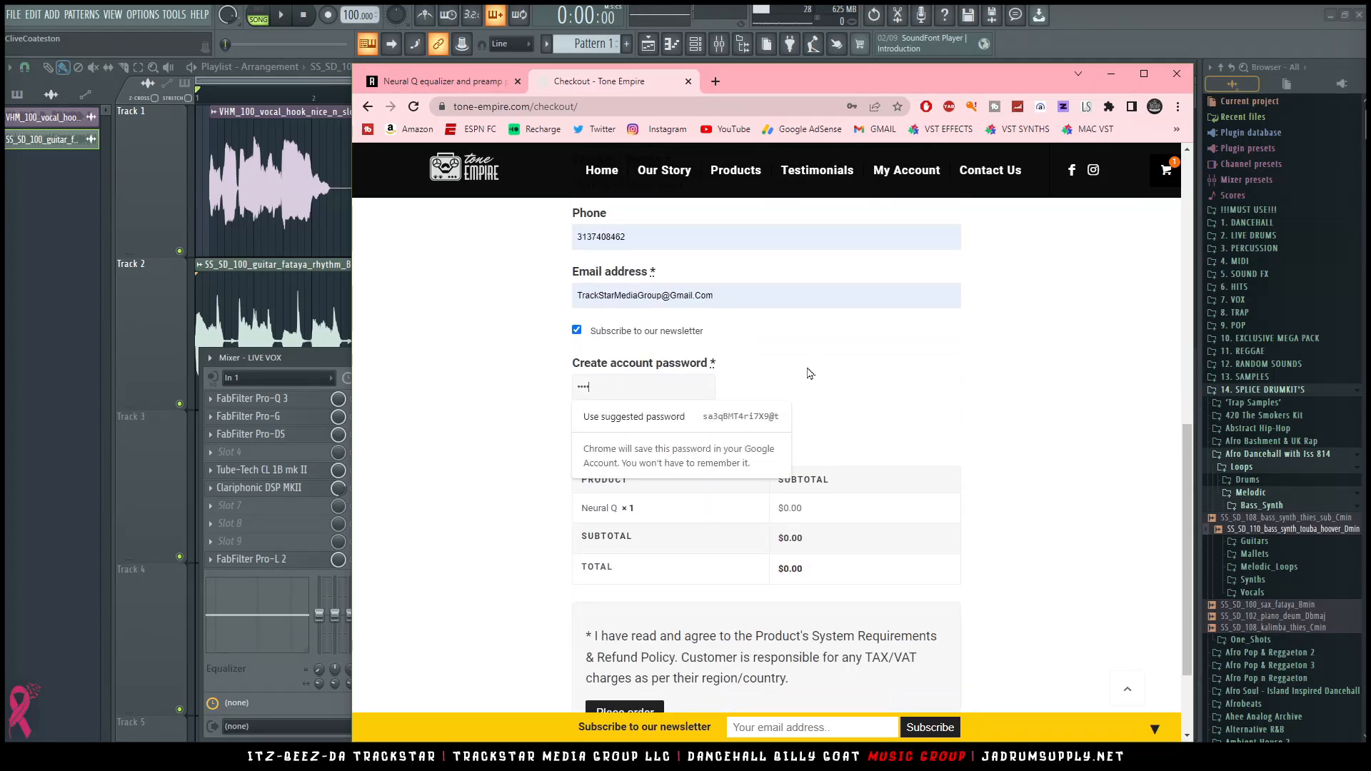
pyautogui.write('••••••••')
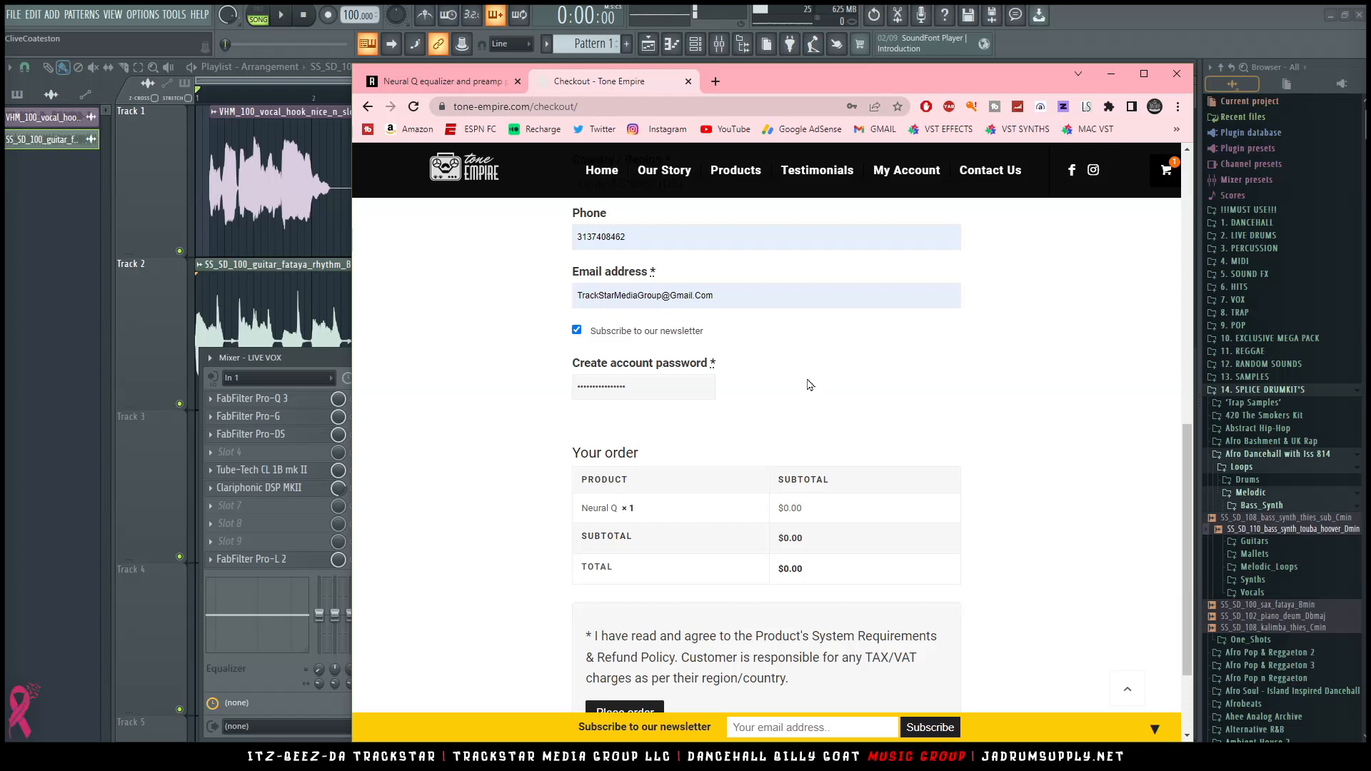
# Step: Review the billing details, place the Neural Q order, and save the account login in the browser
pyautogui.scroll(4, 810, 384)
pyautogui.scroll(-3, 857, 542)
pyautogui.scroll(3, 786, 429)
pyautogui.scroll(-1, 719, 350)
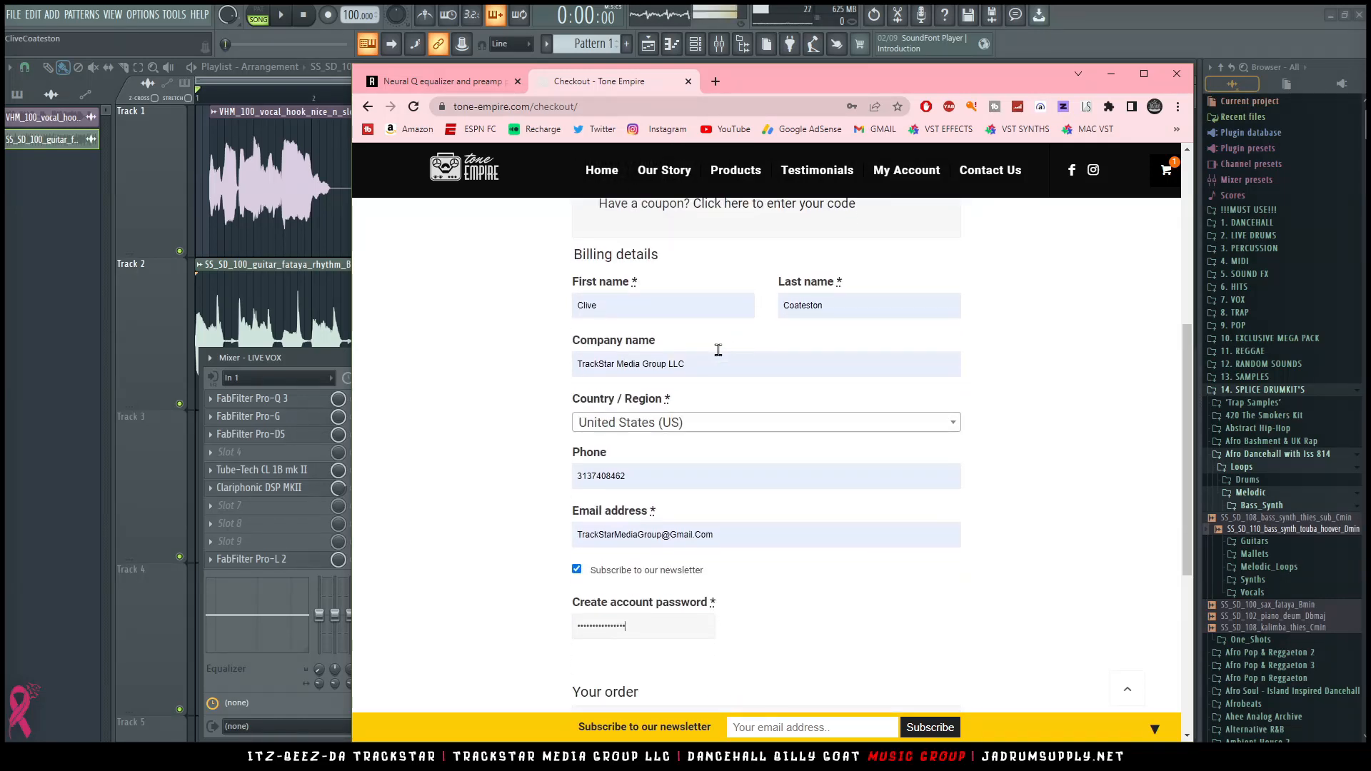
pyautogui.scroll(-5, 719, 350)
pyautogui.click(652, 586)
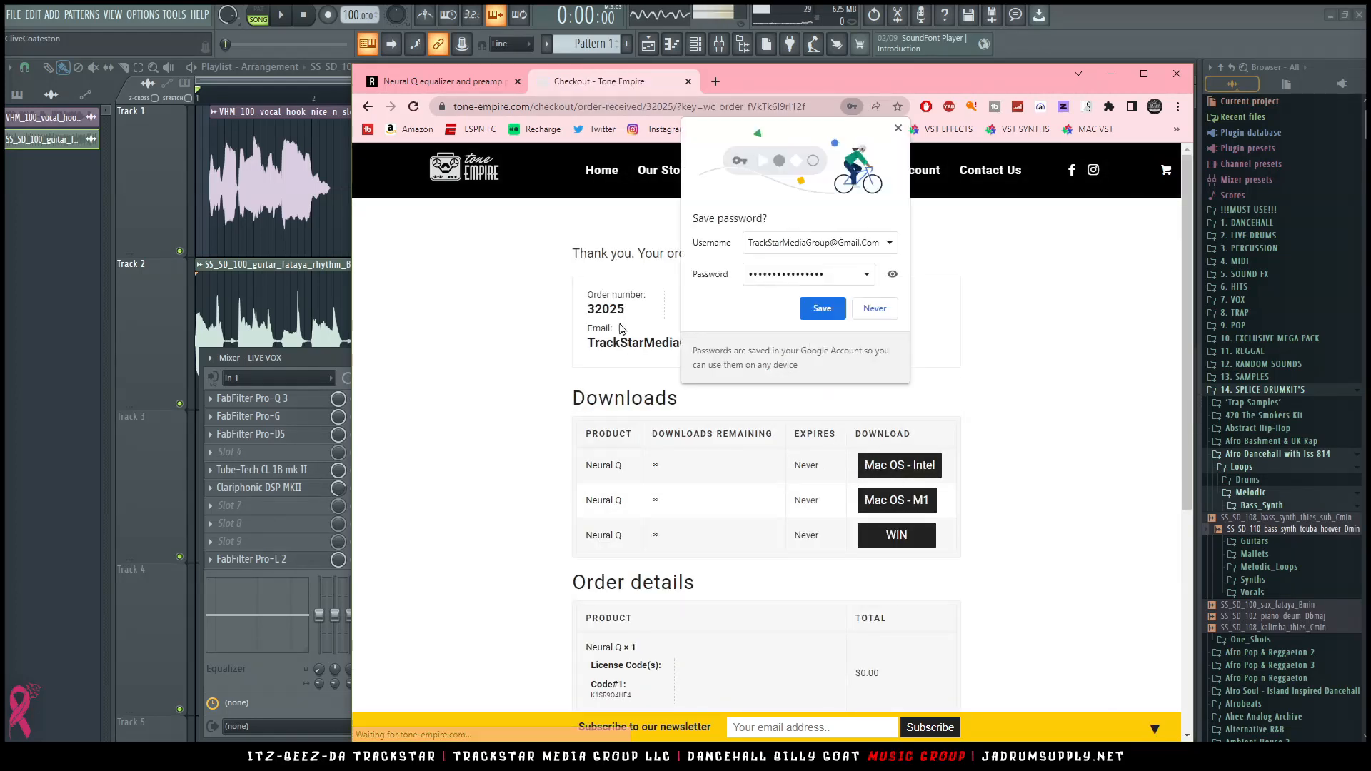
pyautogui.click(833, 313)
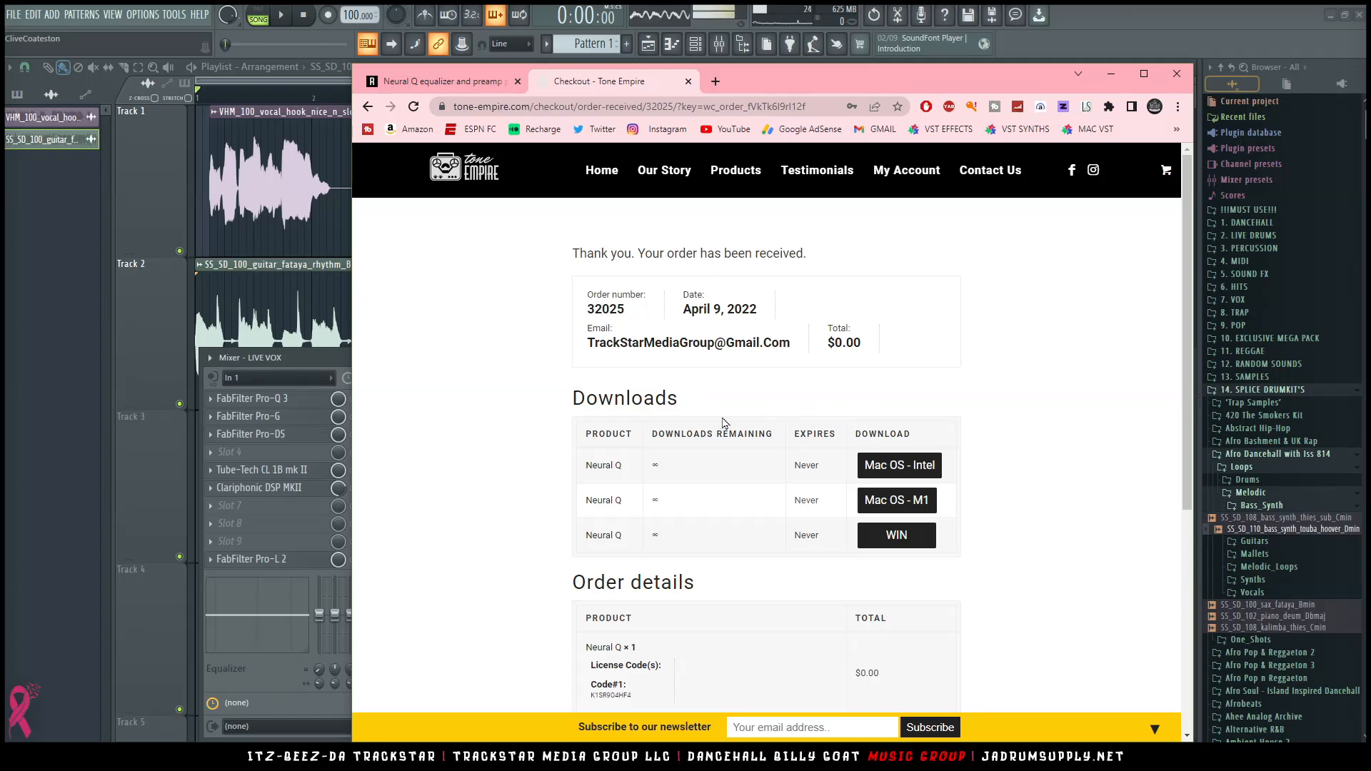
# Step: Download the Windows installer for Neural Q from the order's downloads list and check the order details
pyautogui.scroll(-1, 847, 412)
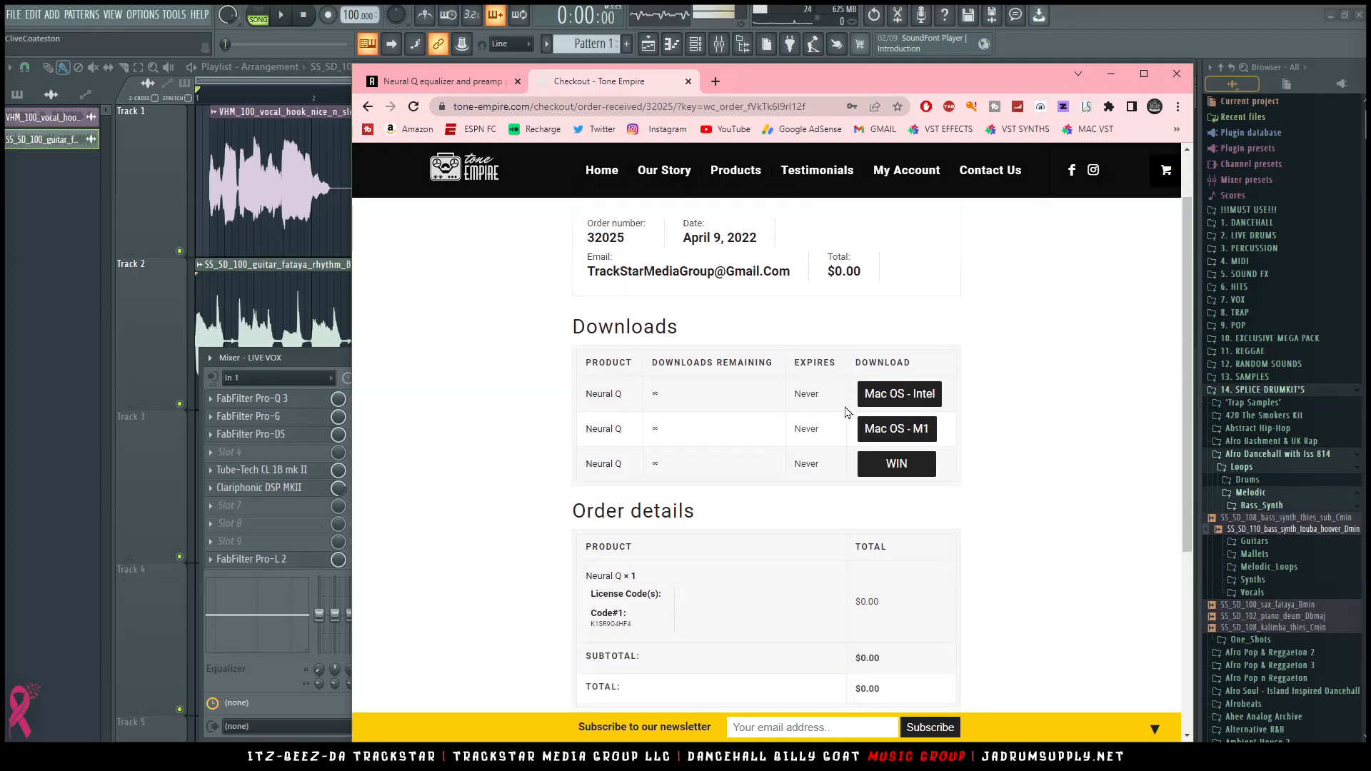
pyautogui.click(892, 467)
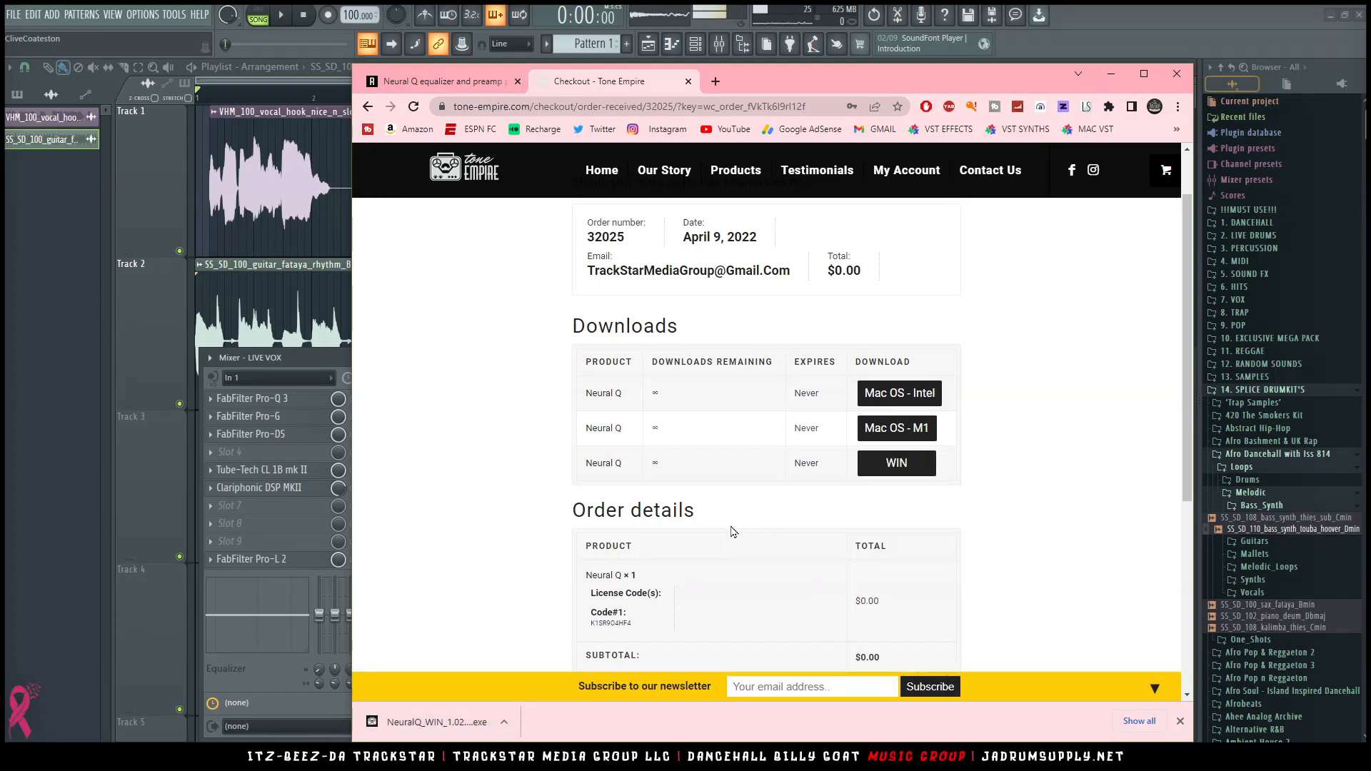
pyautogui.scroll(-3, 771, 557)
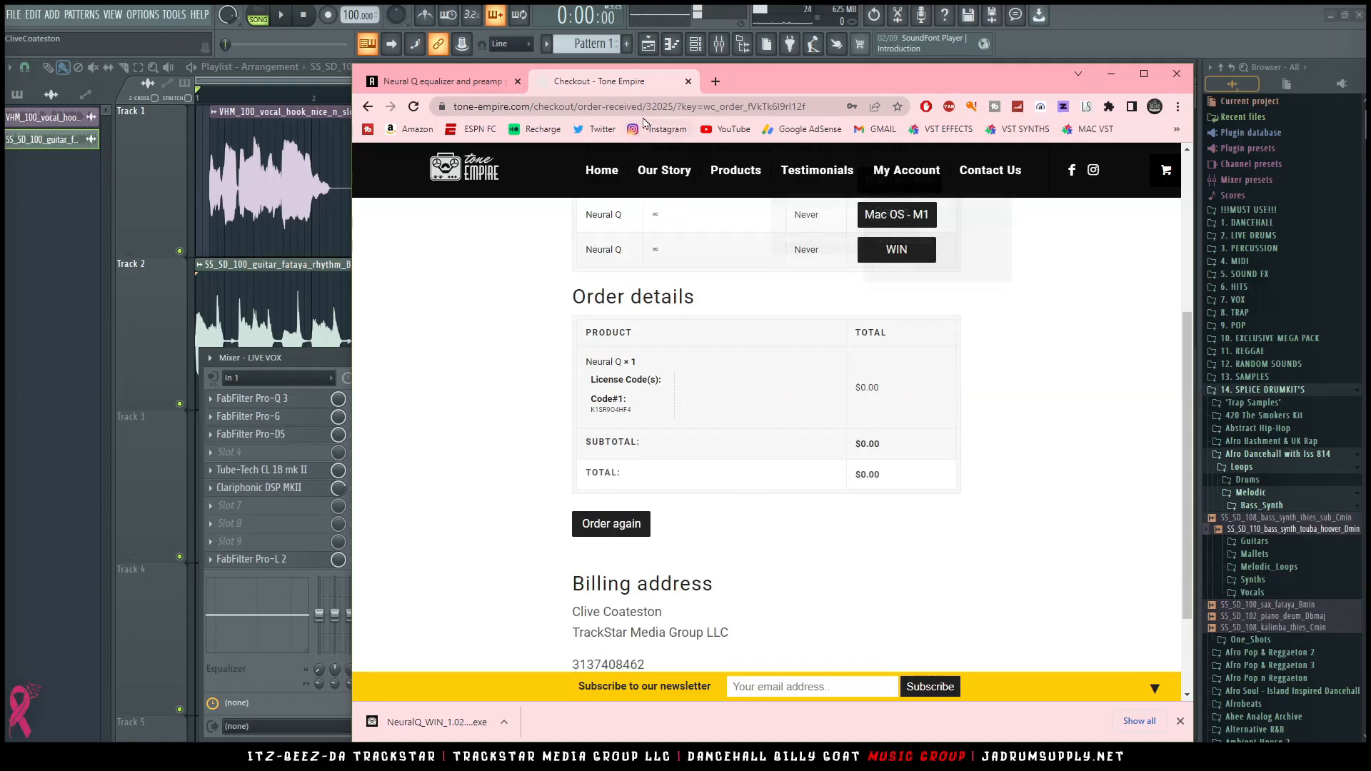
# Step: Launch the downloaded Neural Q installer and check the destination folder in its setup options without changing it
pyautogui.click(433, 727)
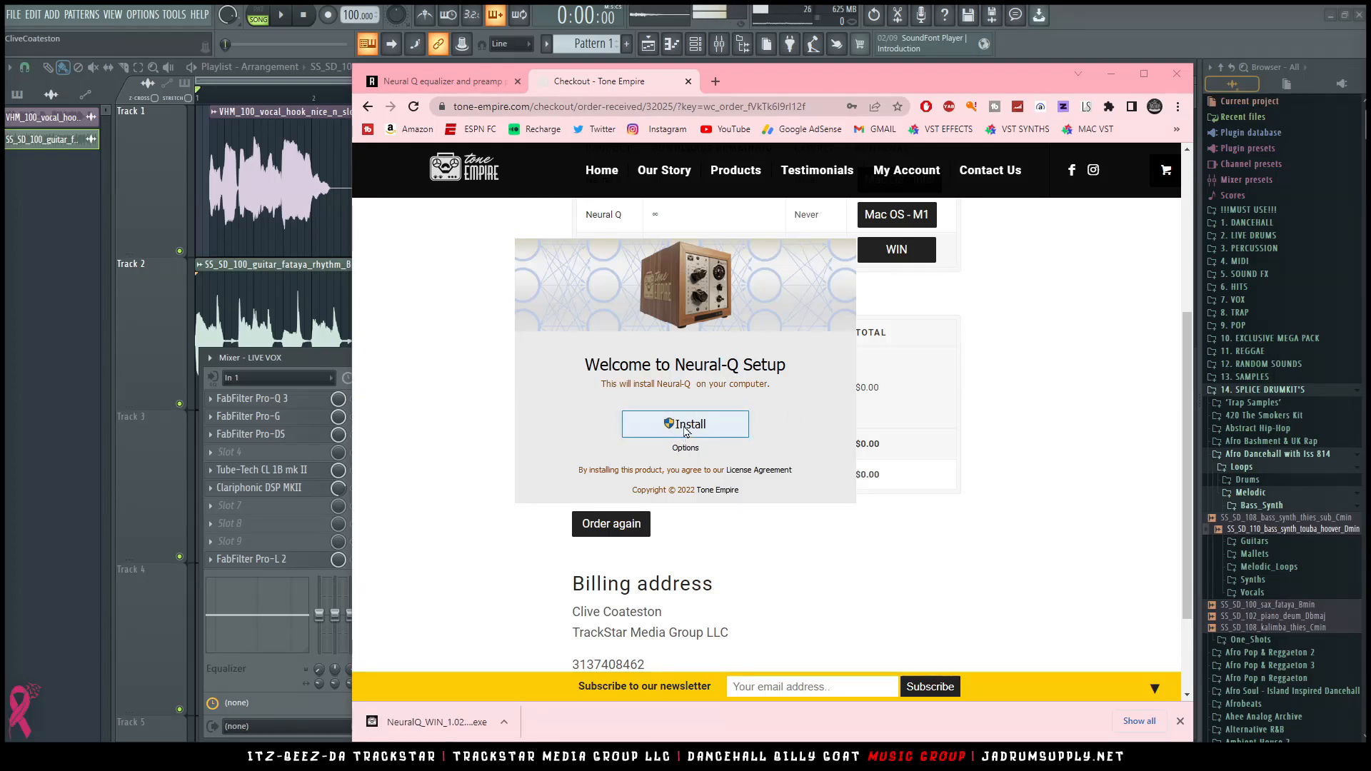
pyautogui.click(684, 450)
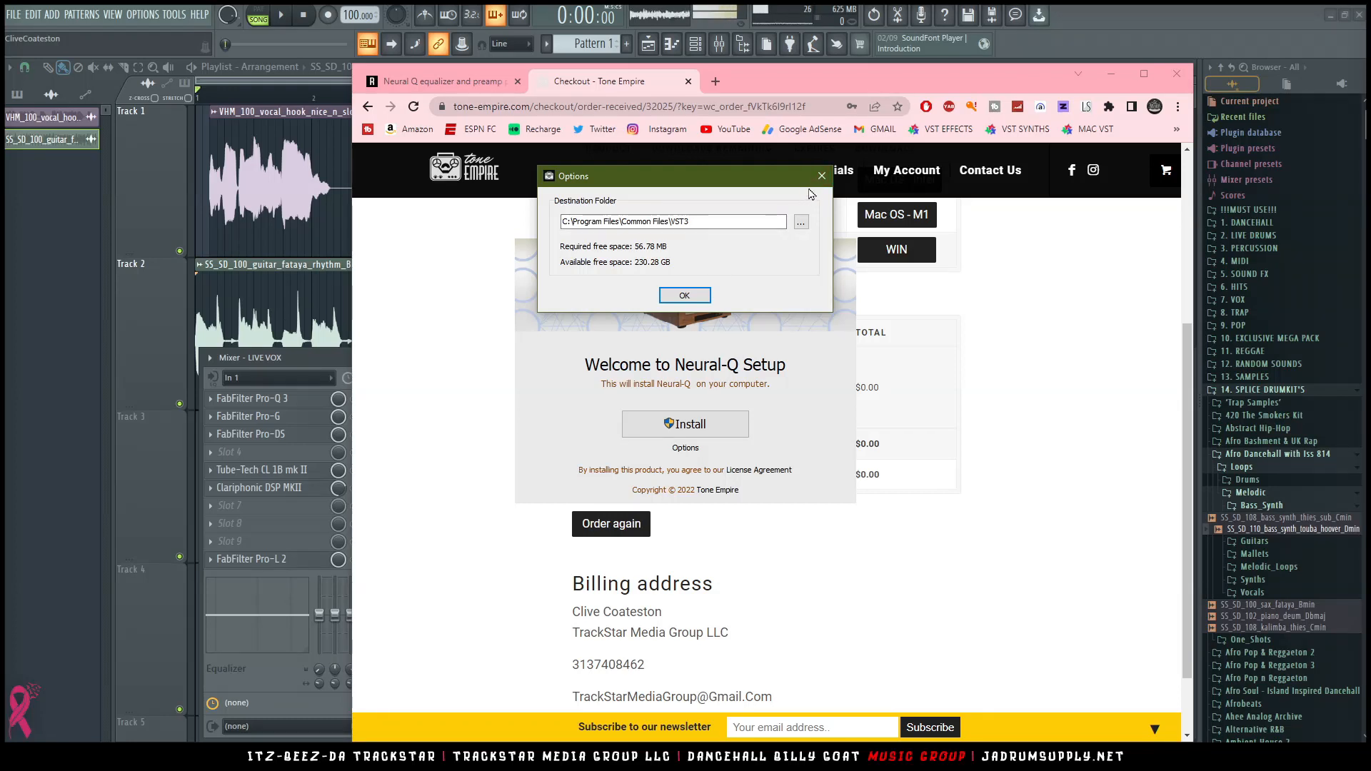
pyautogui.moveTo(712, 217); pyautogui.dragTo(359, 229)
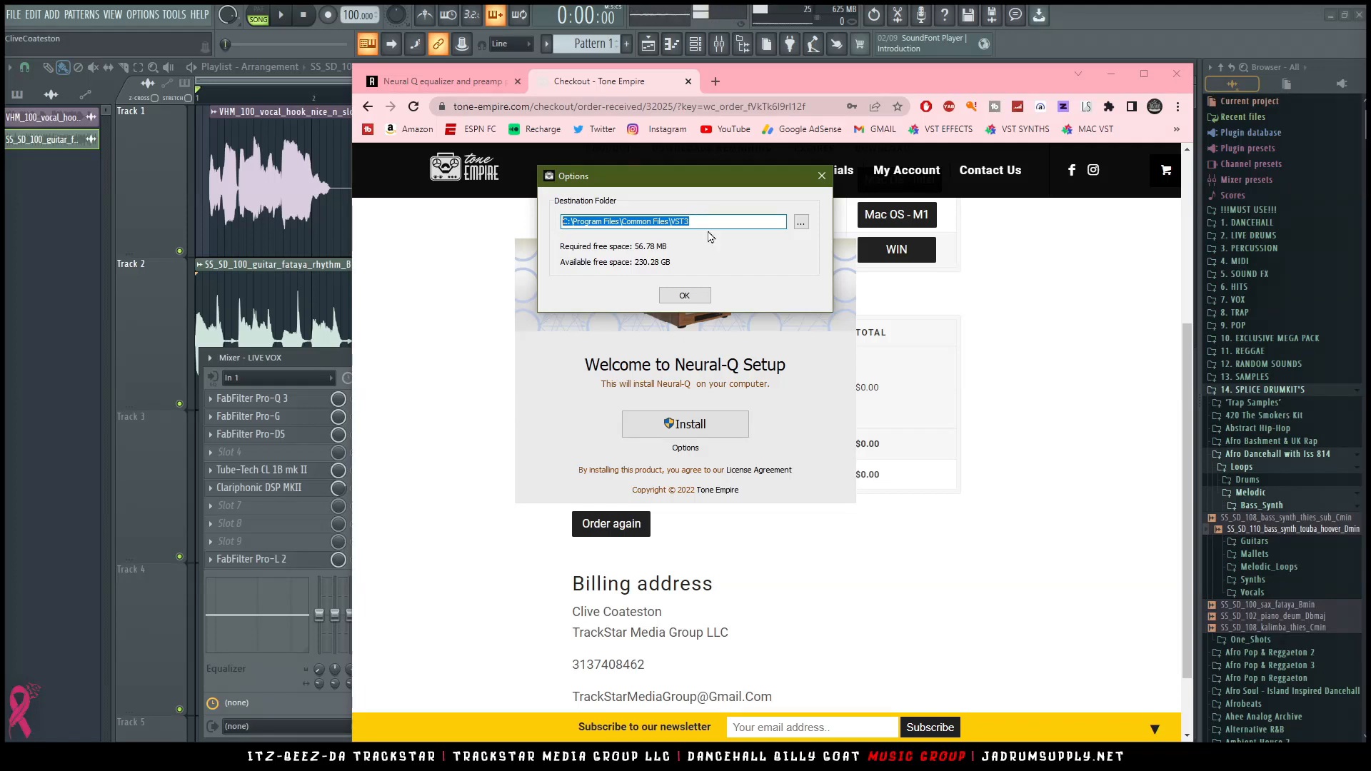
pyautogui.click(821, 176)
# Step: Install Neural-Q, finish the setup and close the browser to return to FL Studio
pyautogui.click(698, 433)
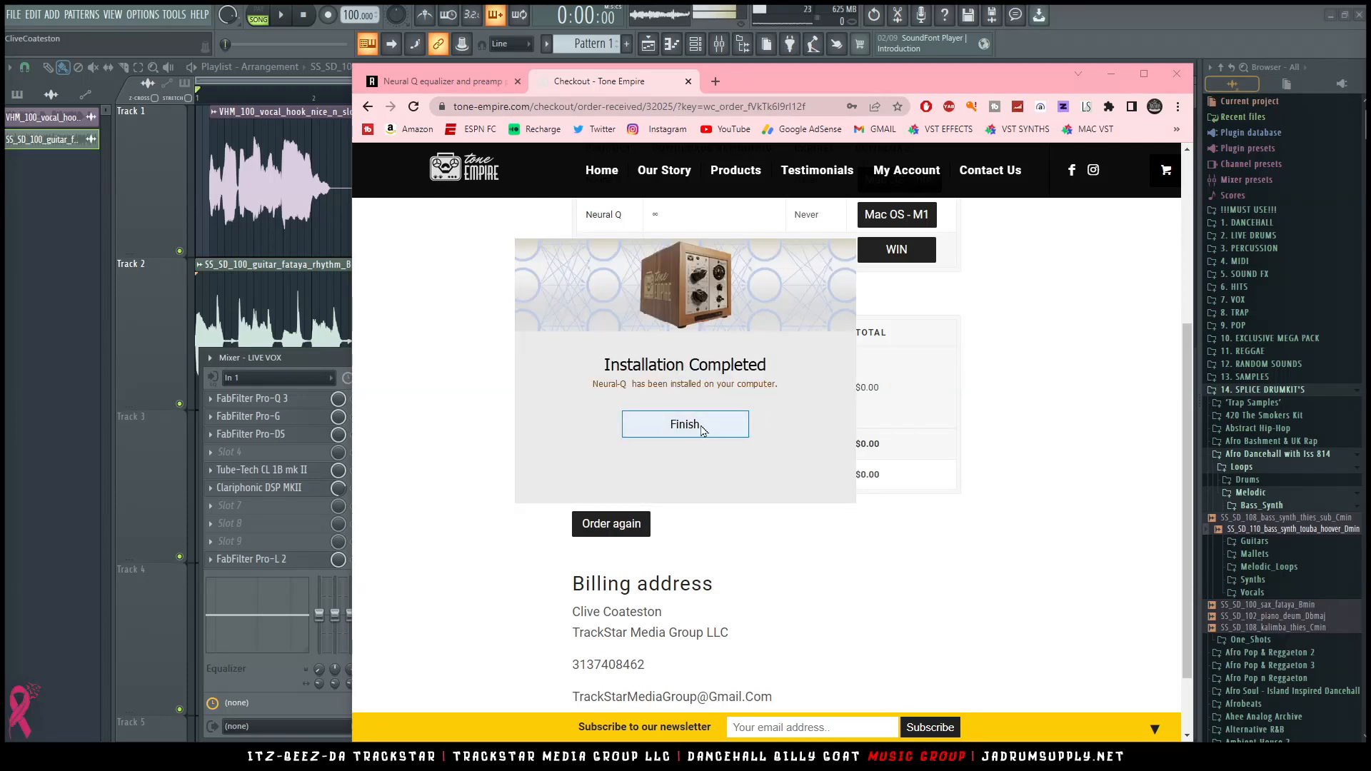
pyautogui.click(702, 430)
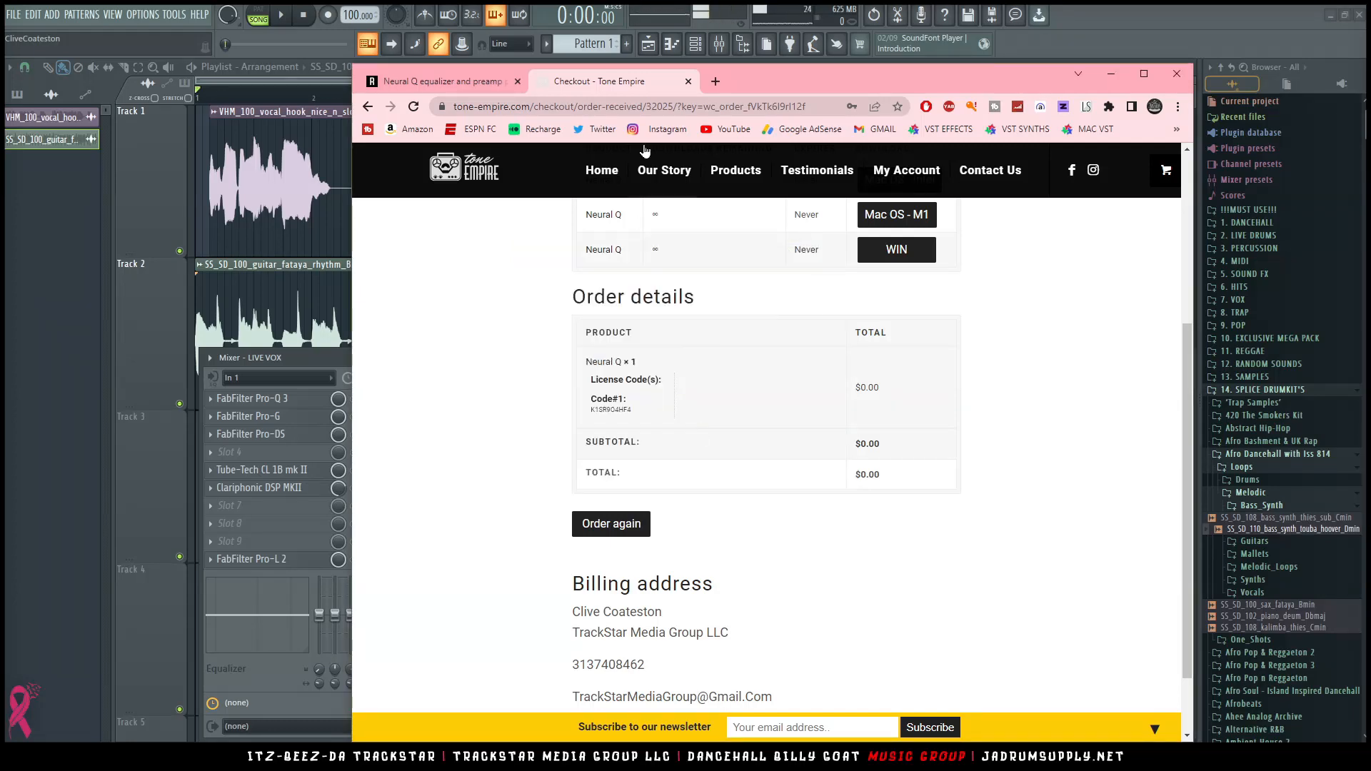
pyautogui.click(1176, 80)
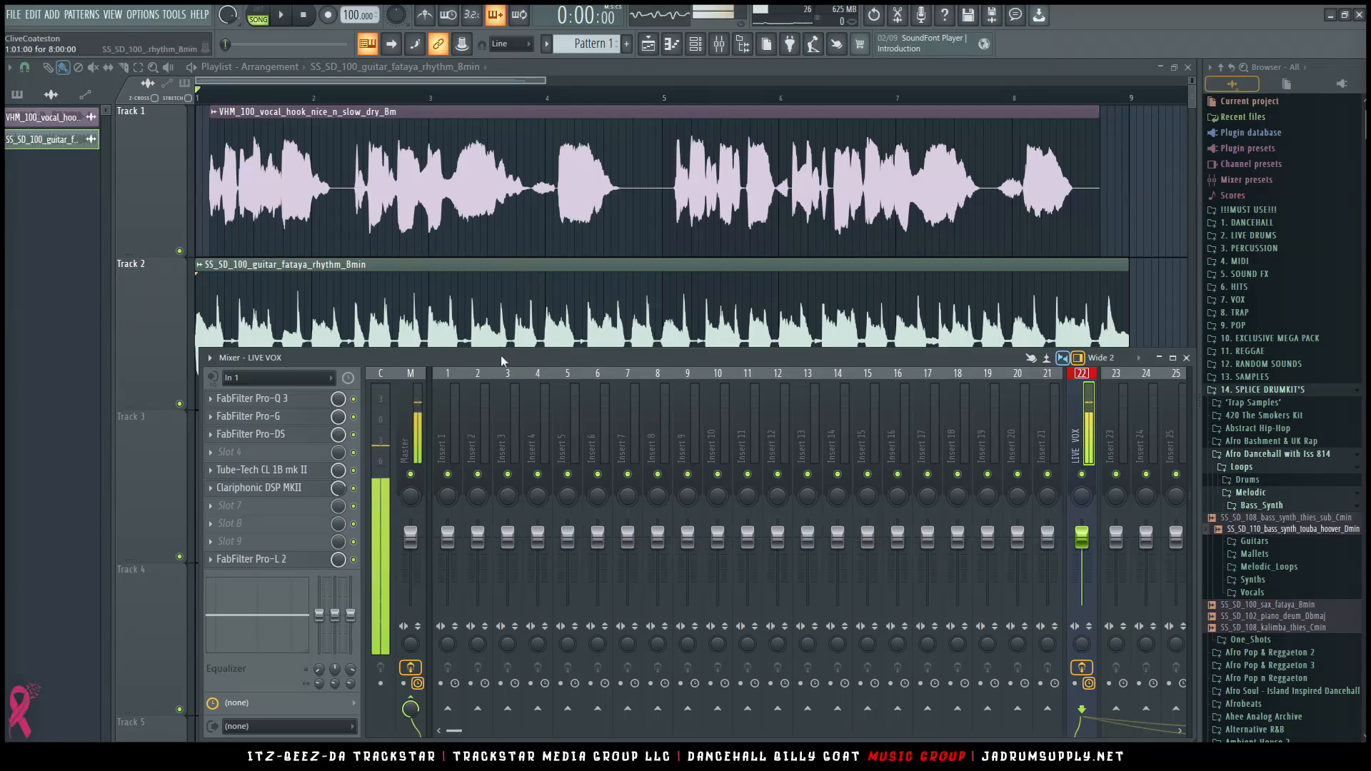
# Step: Rename mixer insert 1 as VOCAL
pyautogui.click(446, 426)
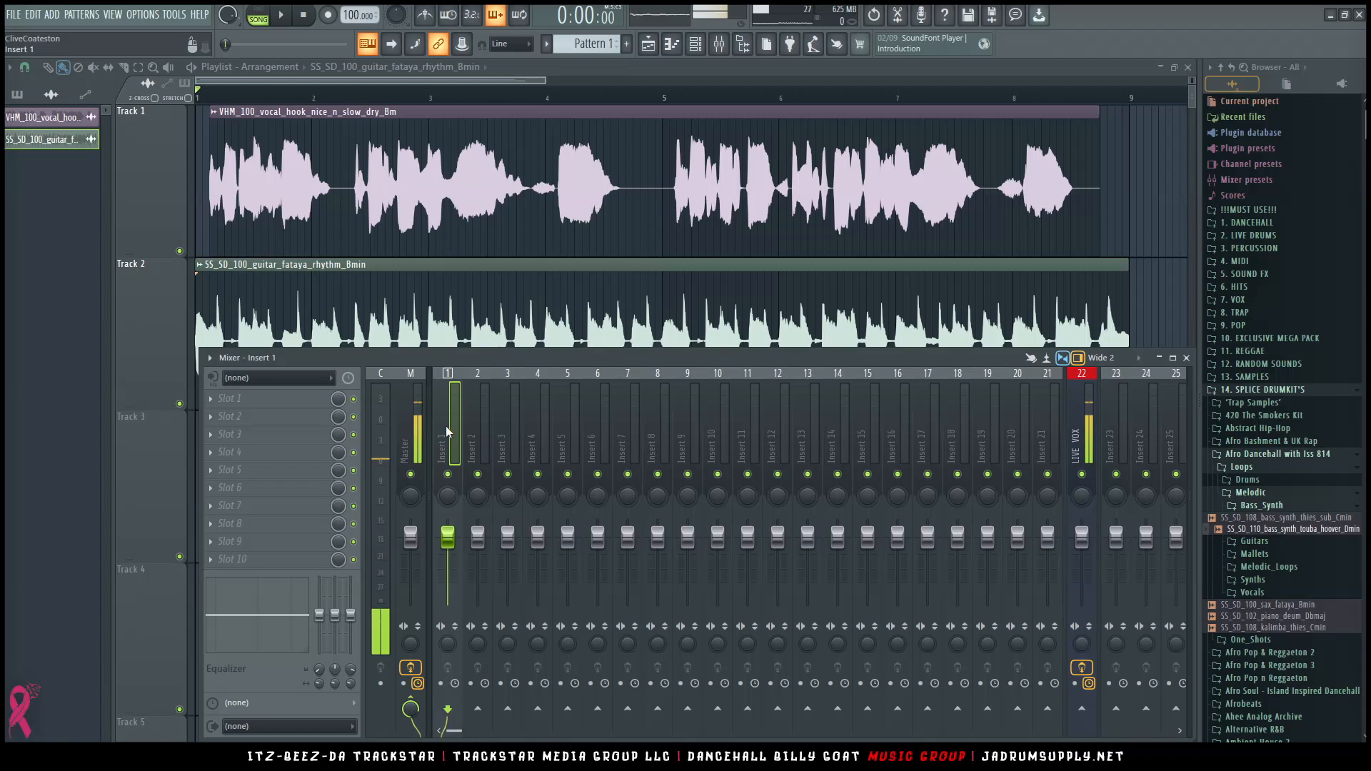
pyautogui.press('F2')
pyautogui.write('VOCAL')
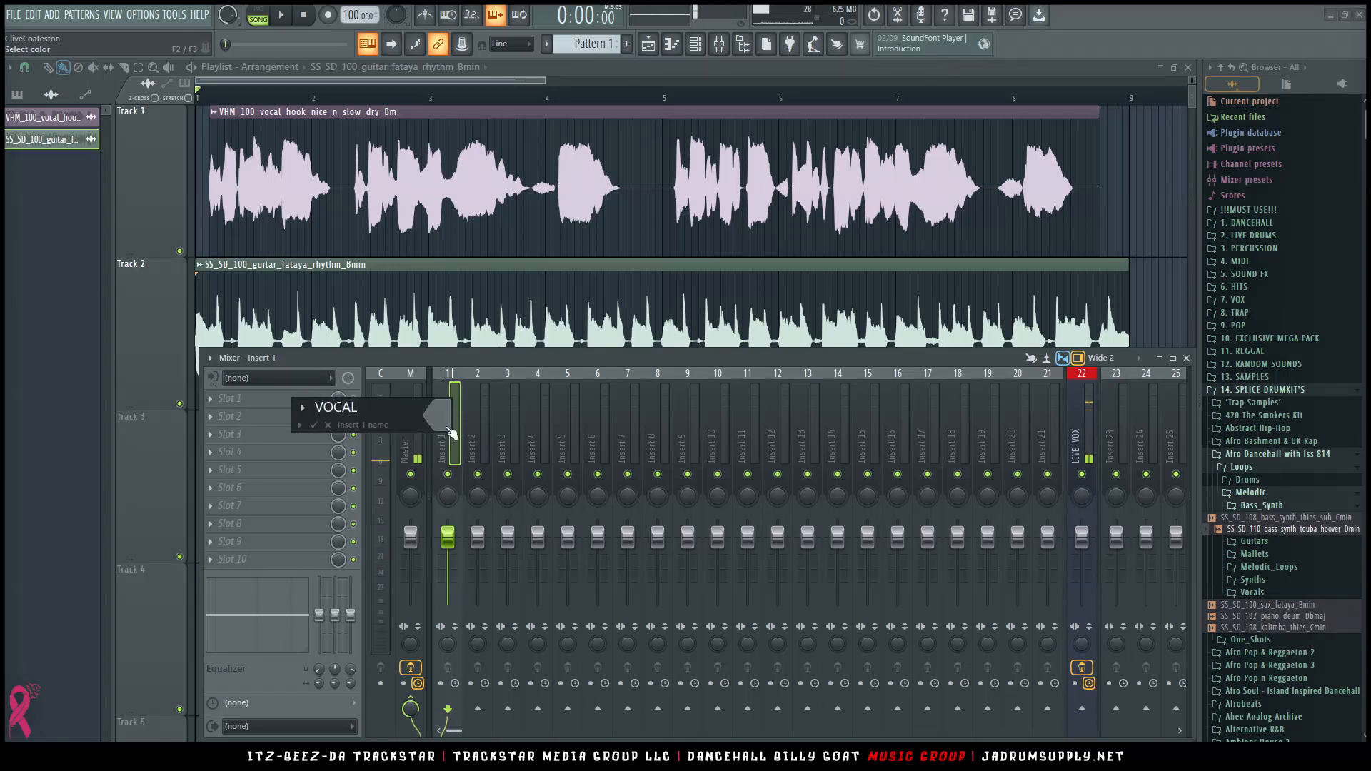
pyautogui.press('Return')
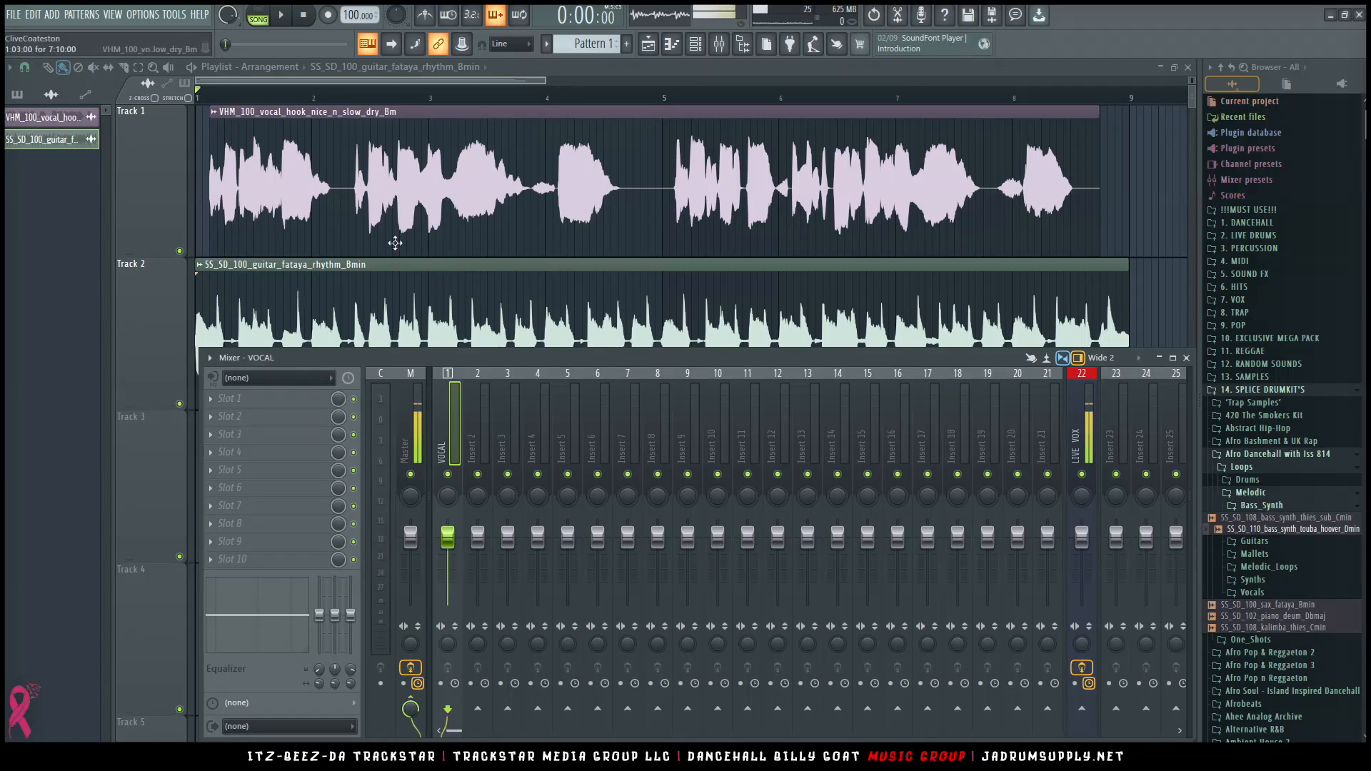
# Step: Rename mixer insert 2 as GUITAR
pyautogui.click(476, 426)
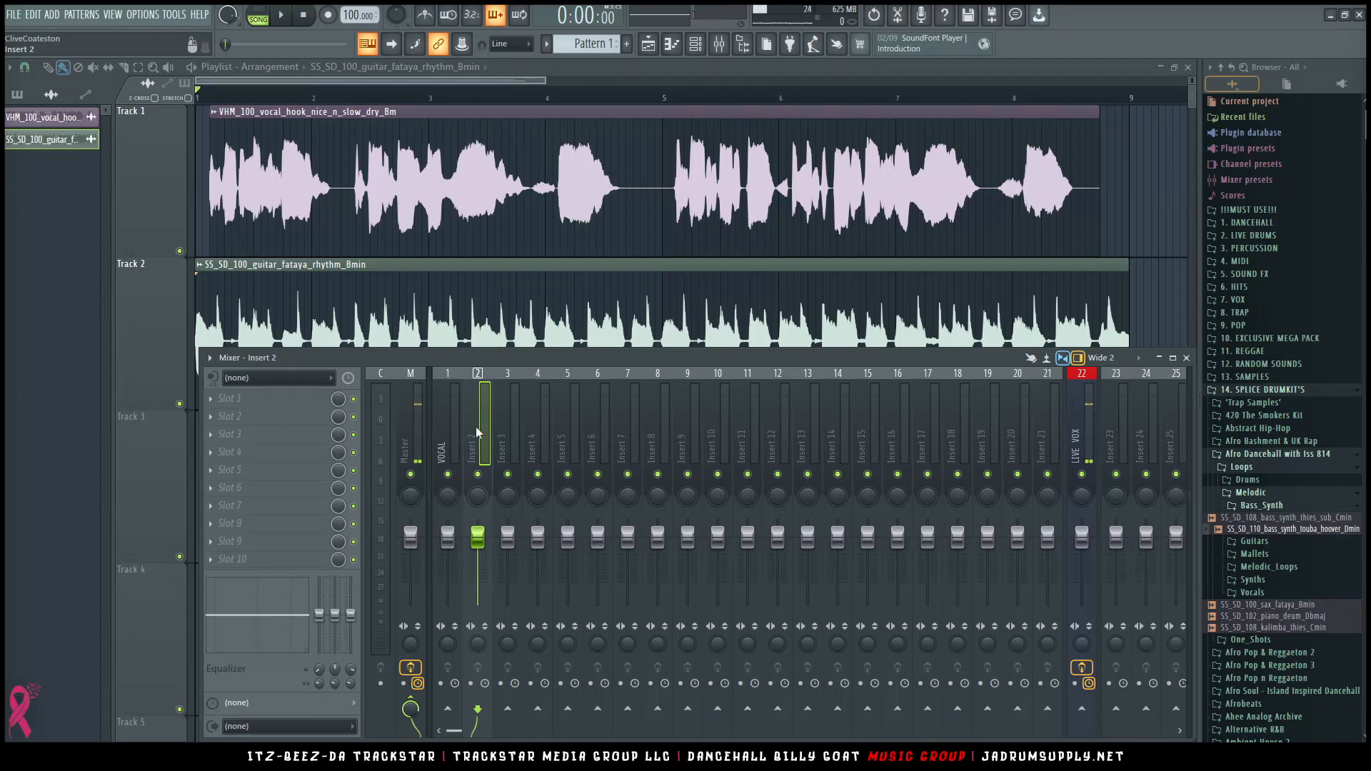
pyautogui.press('F2')
pyautogui.write('GUITAR')
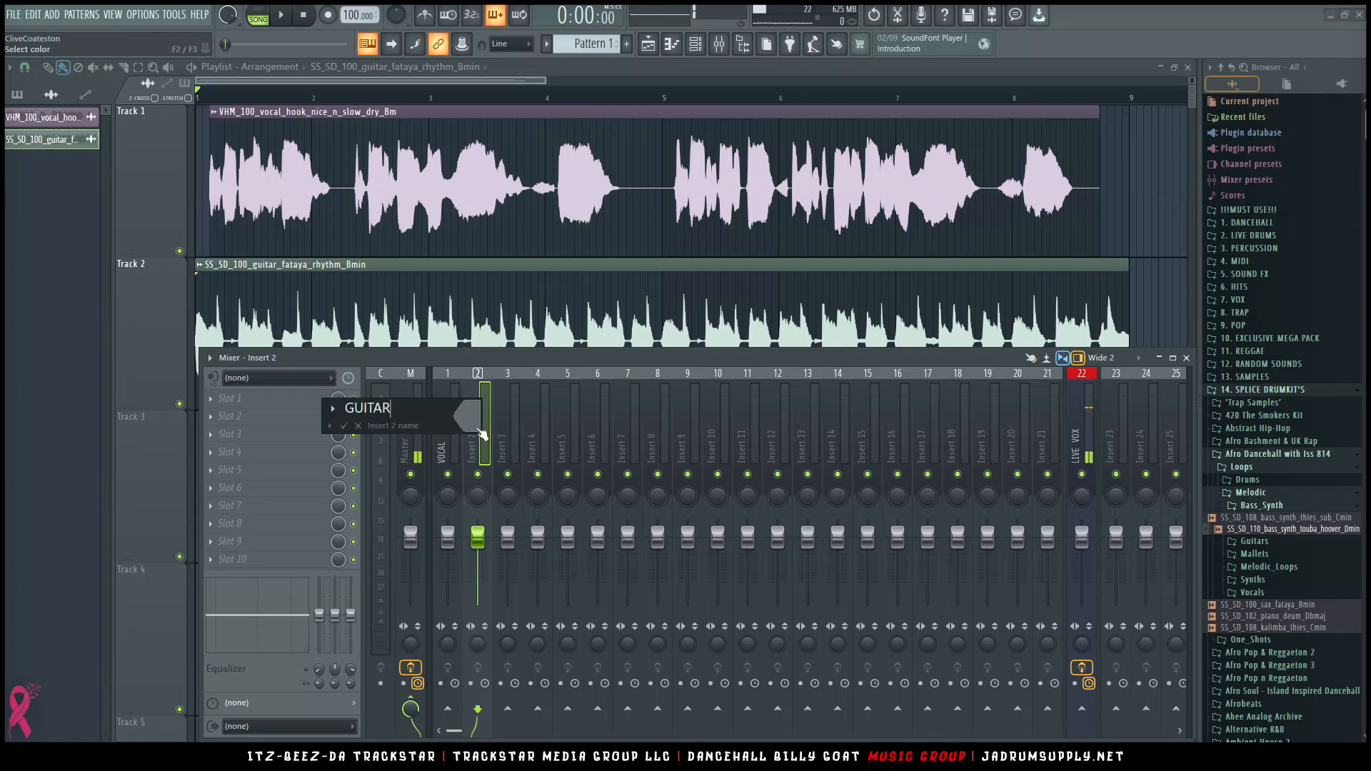
pyautogui.press('Return')
# Step: Hide the mixer and play through the vocal hook and guitar clips in the playlist, stopping near the end
pyautogui.hscroll(3, 476, 427)
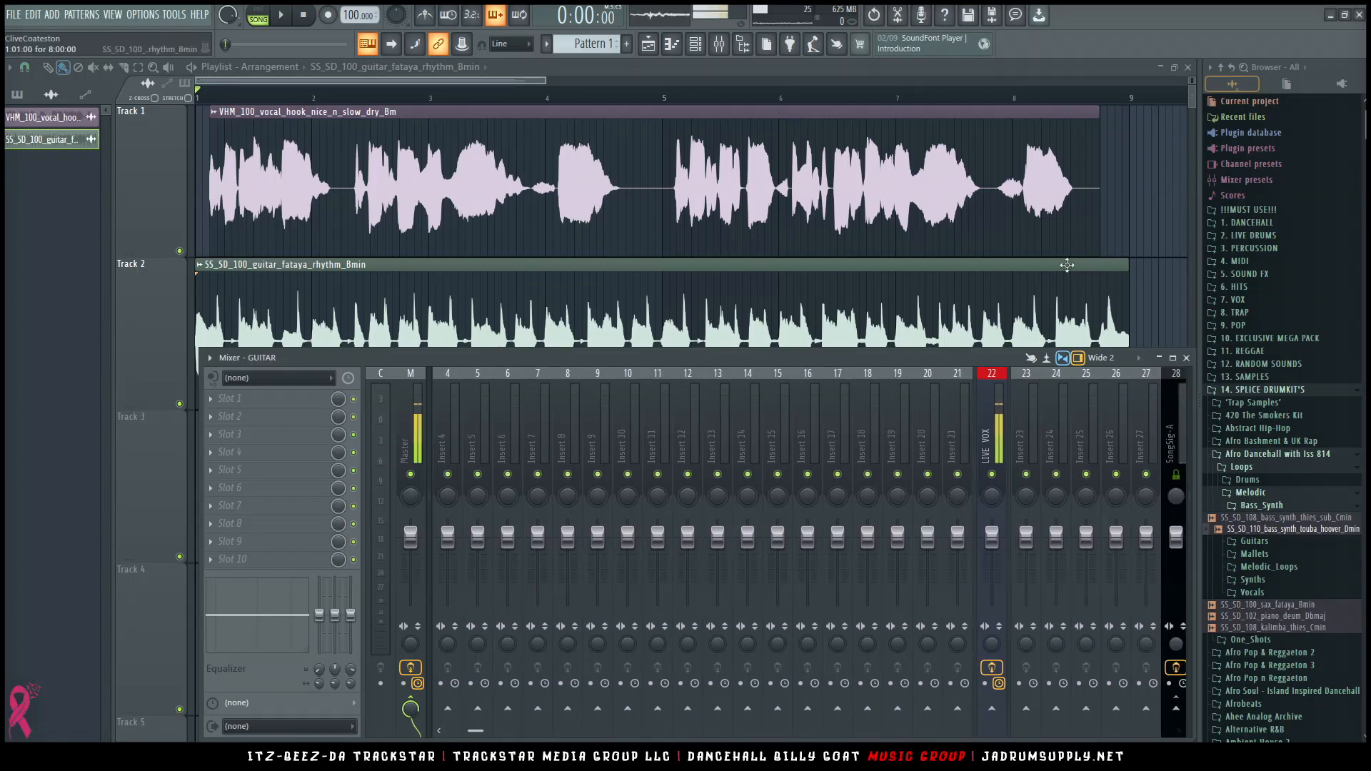
pyautogui.press('F9')
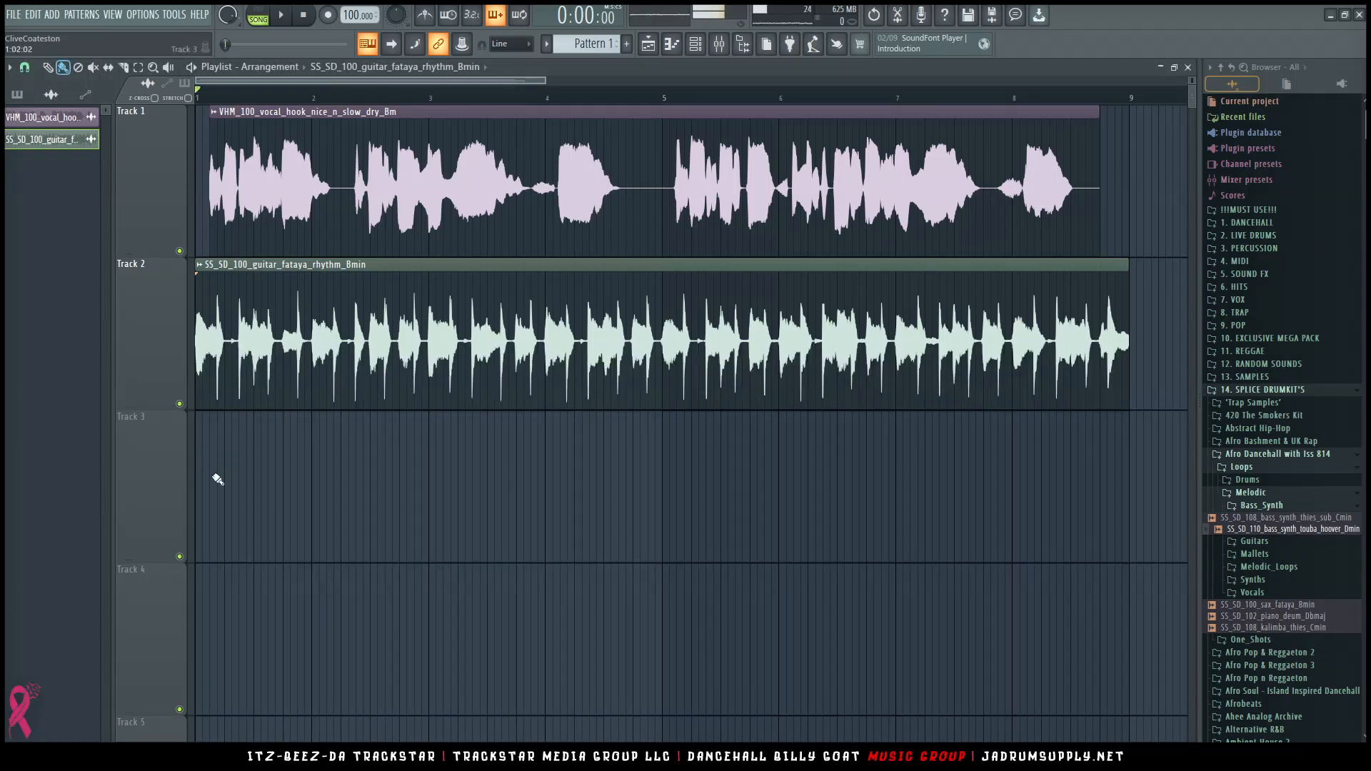
pyautogui.press('space')
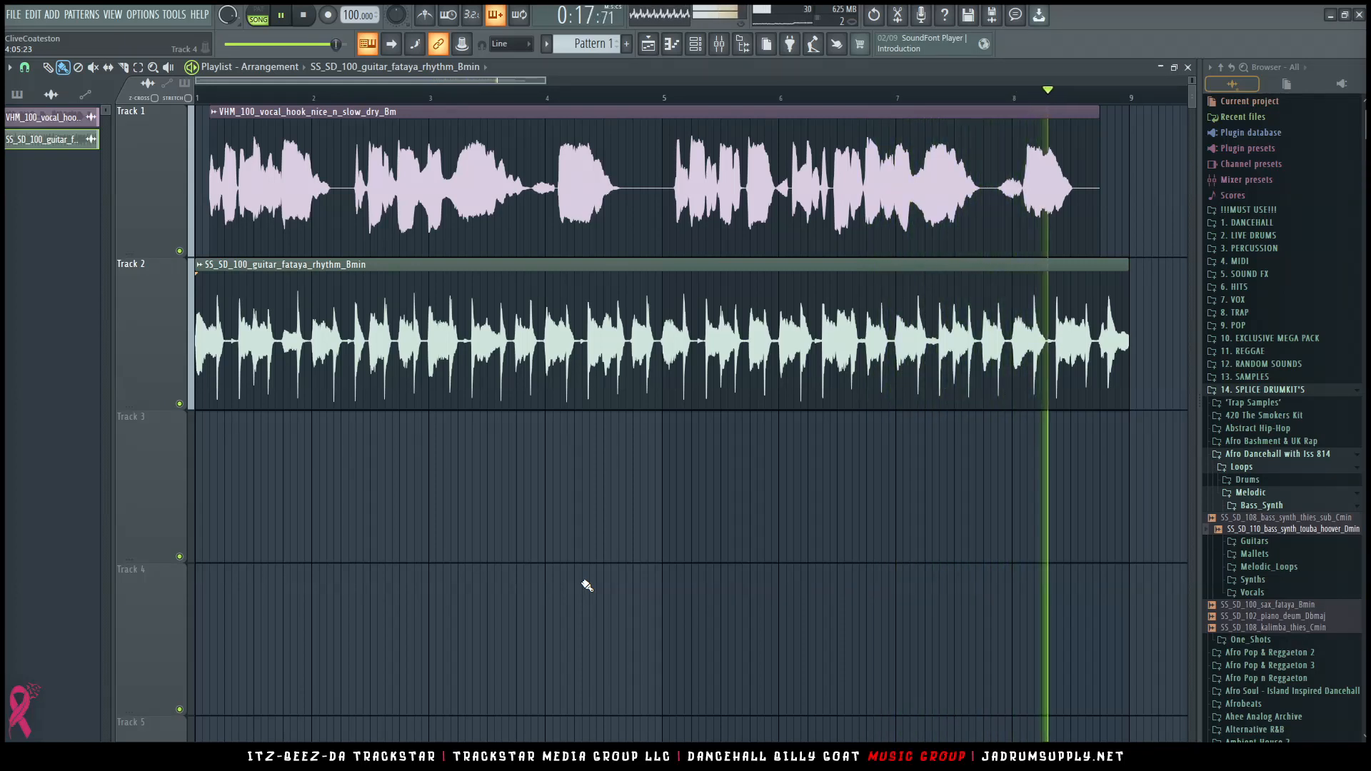
pyautogui.press('space')
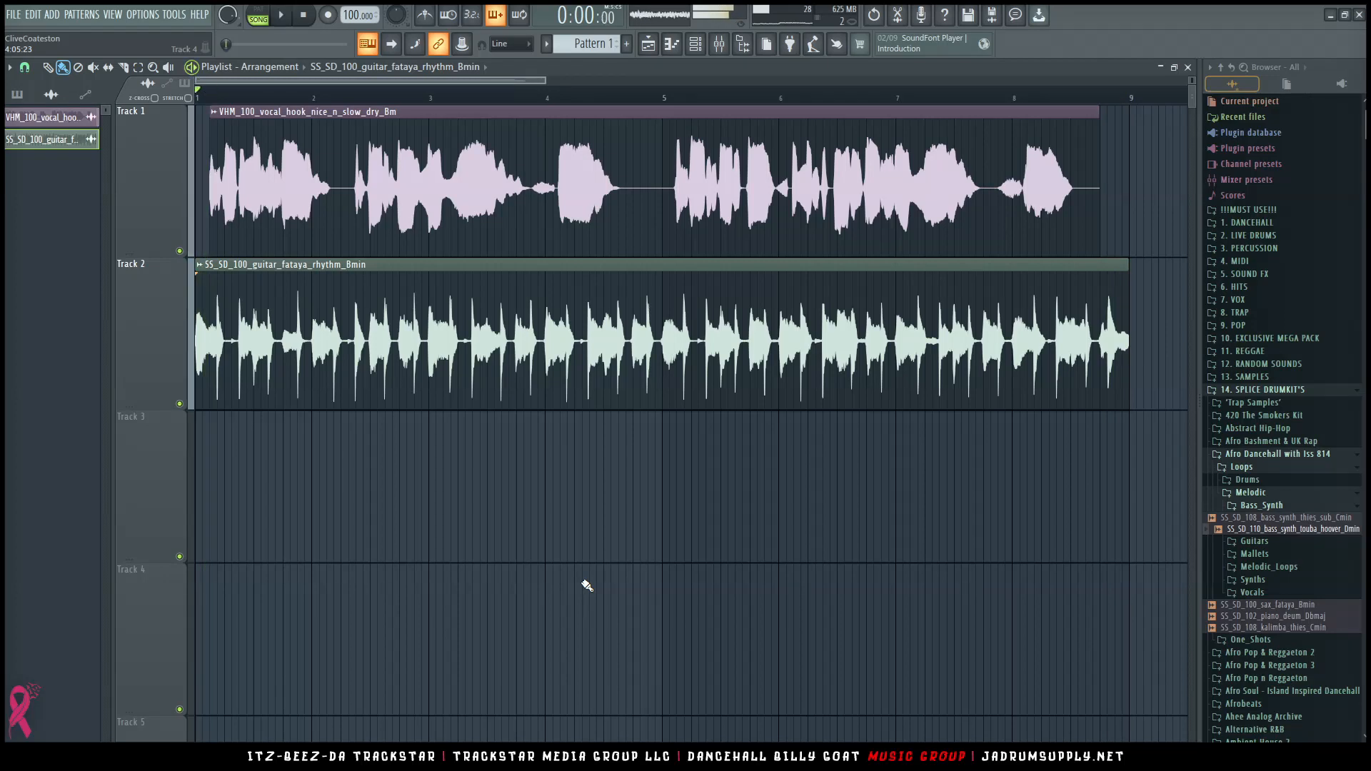
# Step: Show the mixer, load FabFilter Pro-Q 3 into the first effect slot of the VOCAL track and move the plugin window aside
pyautogui.click(720, 50)
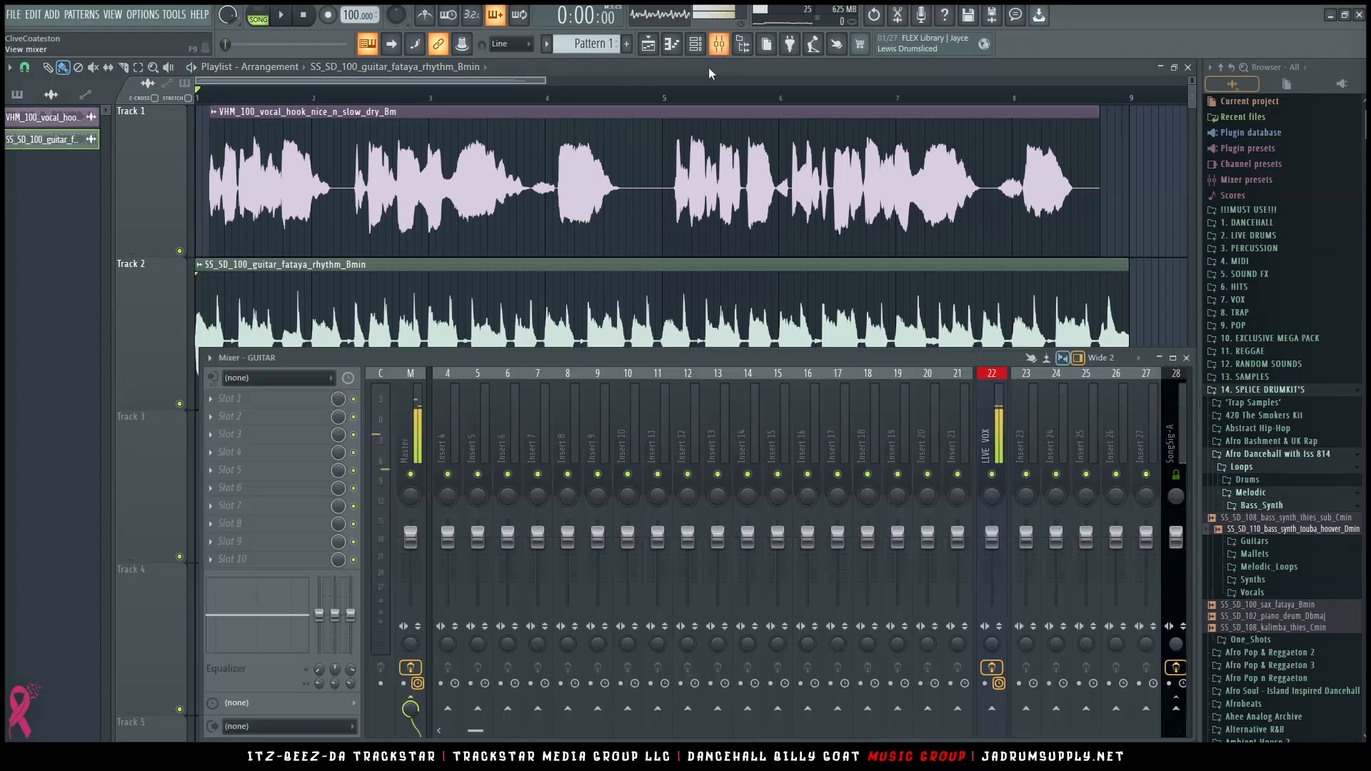
pyautogui.hscroll(-3, 475, 450)
pyautogui.click(452, 430)
pyautogui.click(242, 397)
pyautogui.moveTo(531, 135)
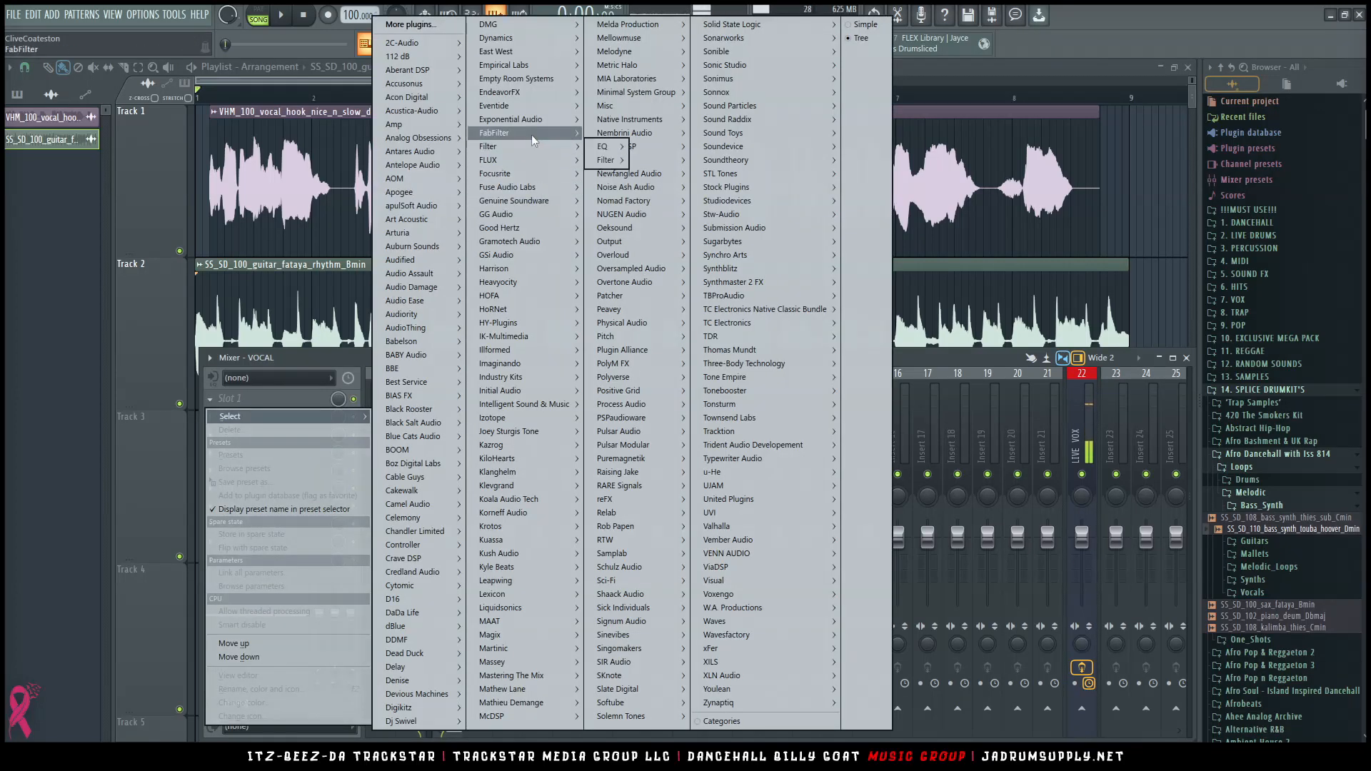
pyautogui.moveTo(620, 147)
pyautogui.moveTo(669, 172)
pyautogui.click(750, 213)
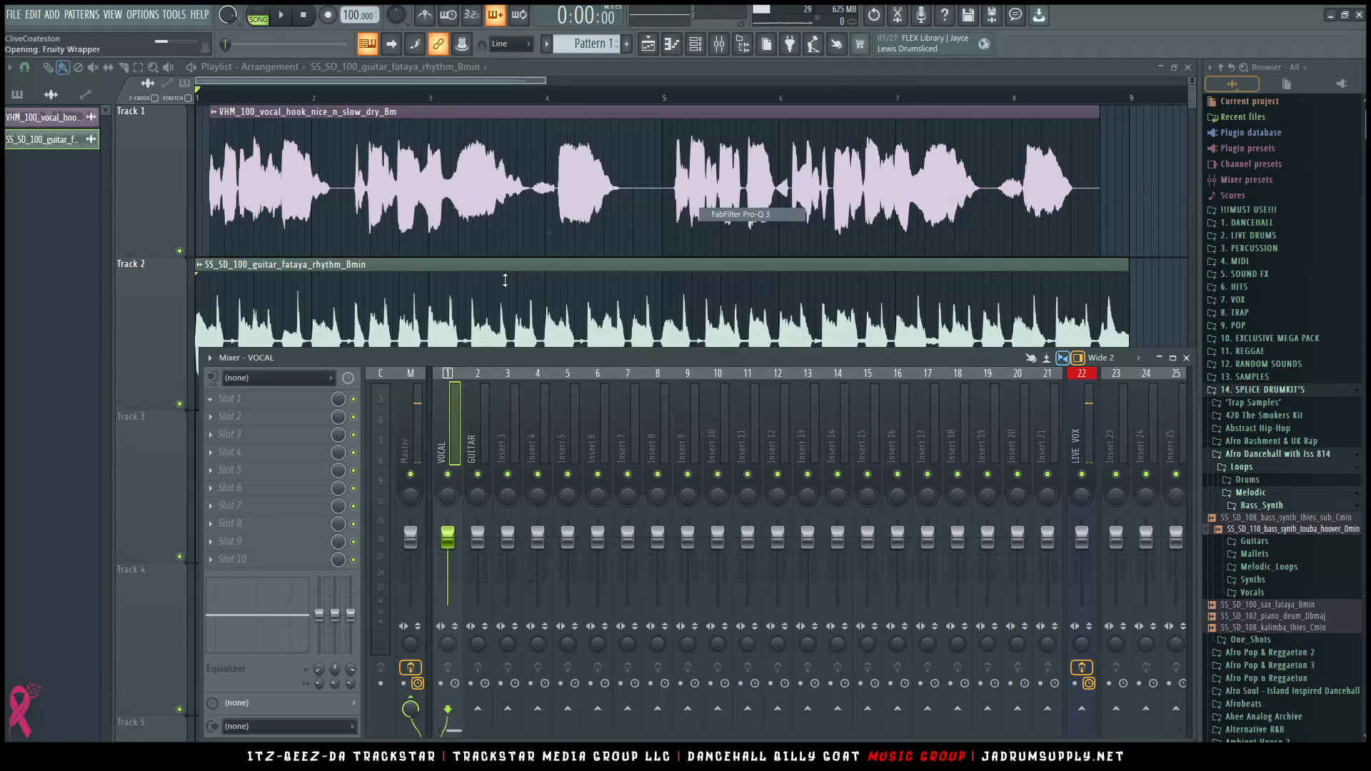
pyautogui.moveTo(378, 208); pyautogui.dragTo(323, 123)
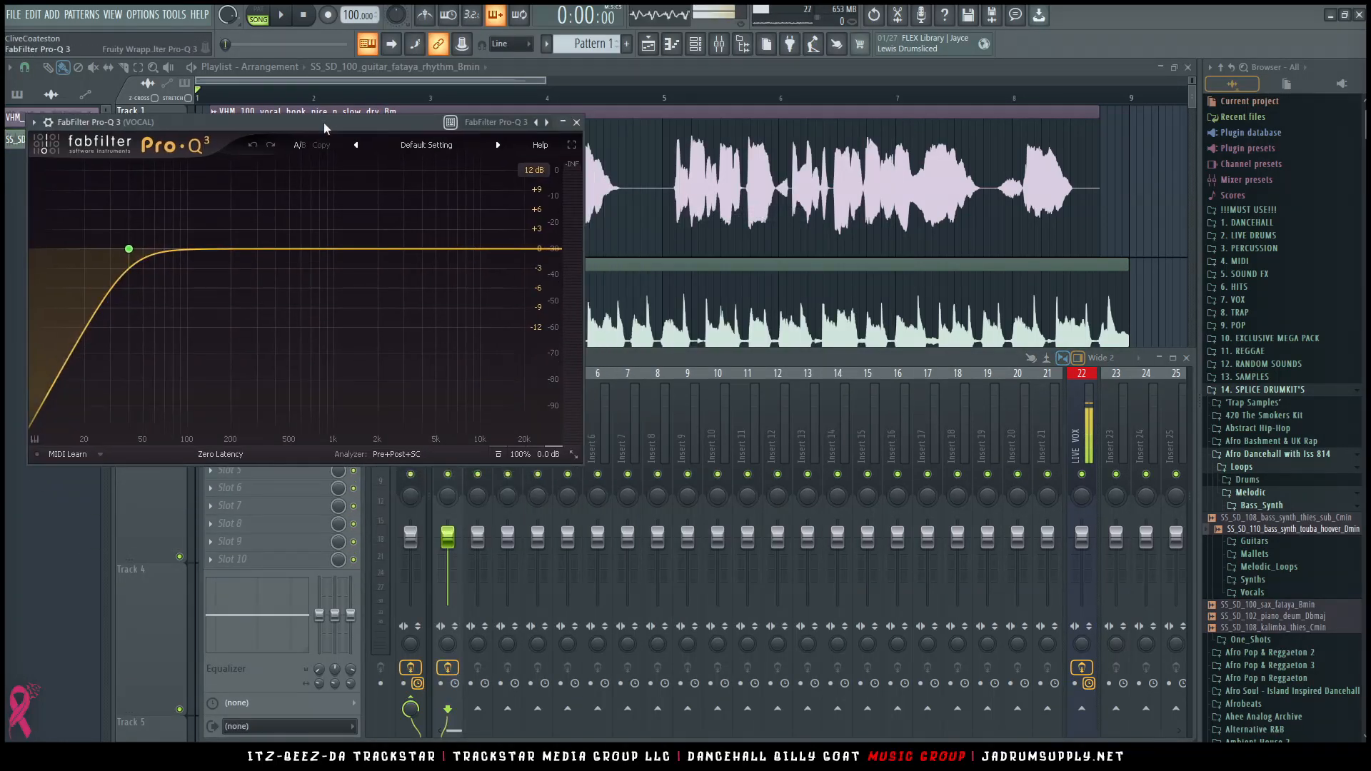
# Step: Load FabFilter Pro-Q 3 into the first effect slot of the GUITAR track and place its window beside the vocal EQ
pyautogui.click(597, 429)
pyautogui.click(507, 430)
pyautogui.click(477, 428)
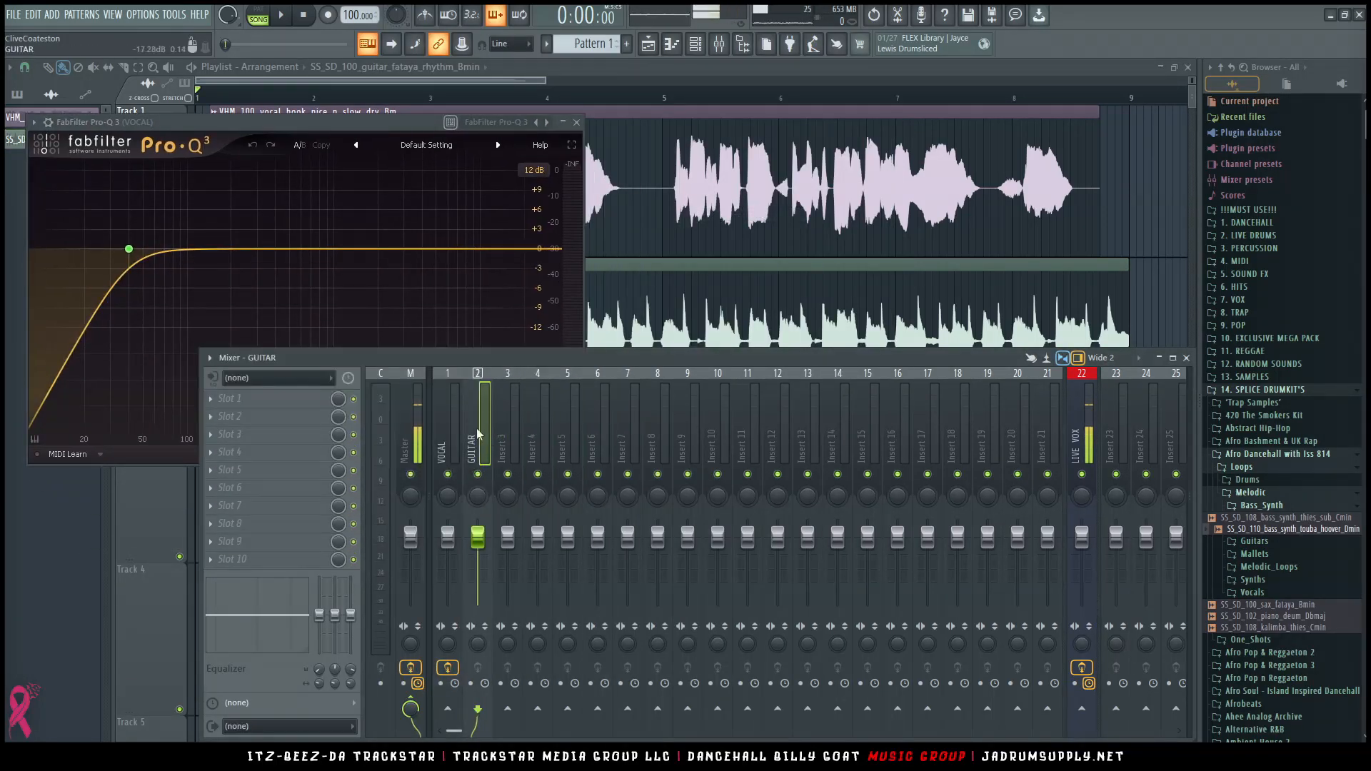
pyautogui.click(283, 400)
pyautogui.moveTo(300, 417)
pyautogui.moveTo(530, 134)
pyautogui.moveTo(619, 147)
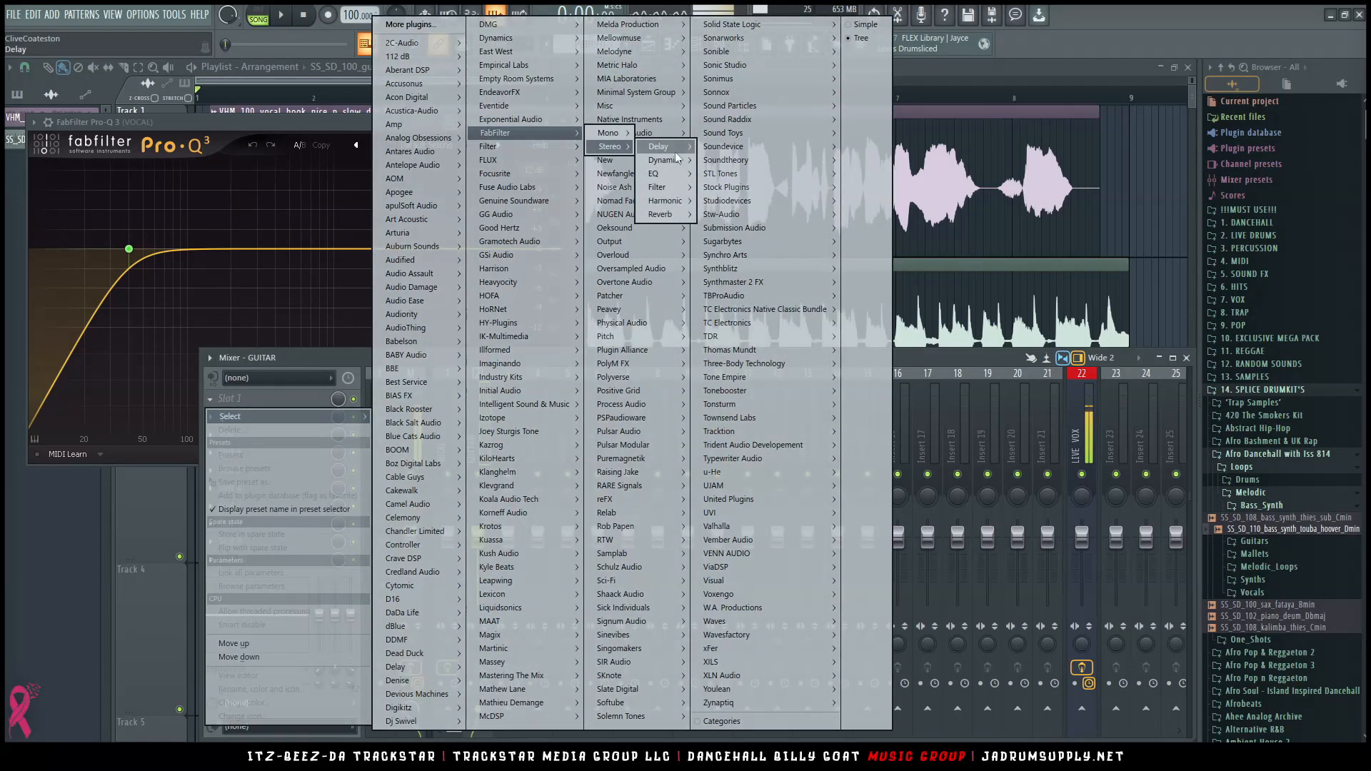
pyautogui.moveTo(664, 173)
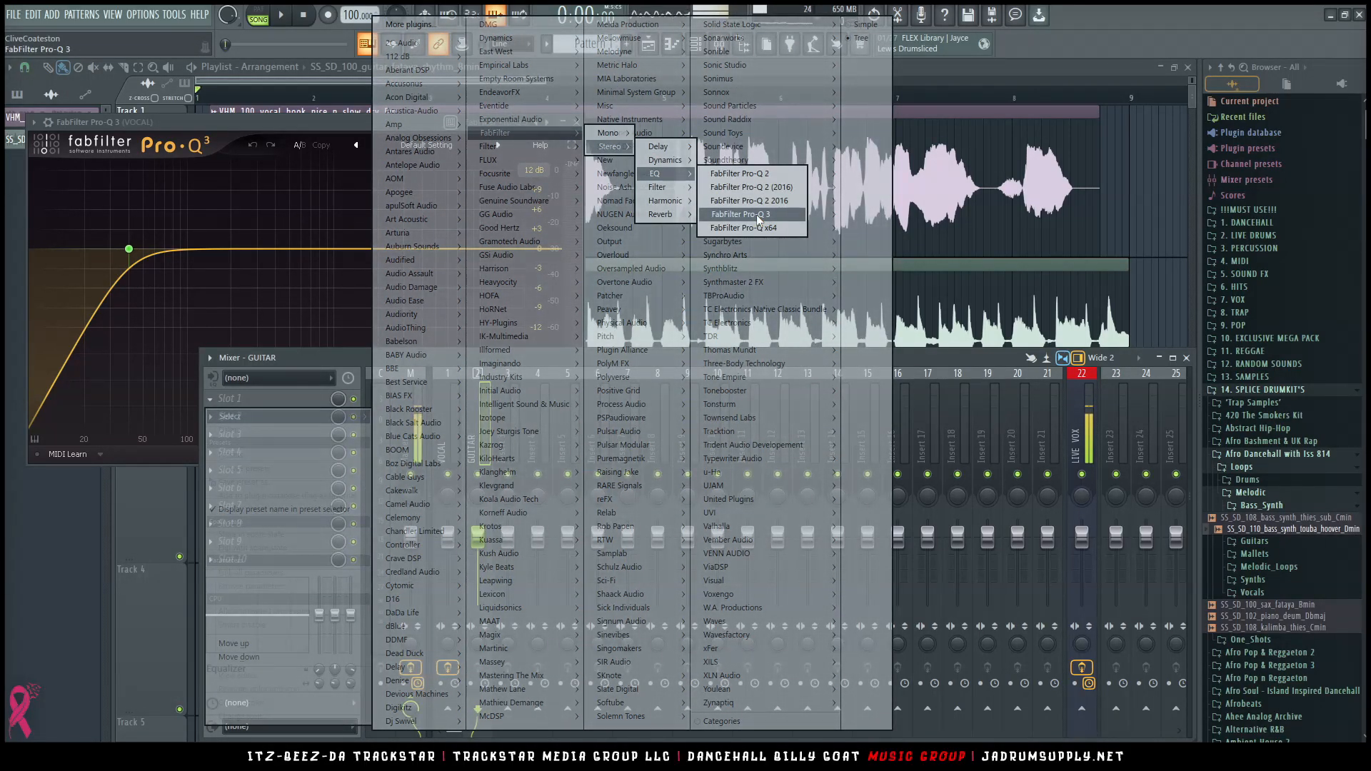
pyautogui.click(757, 215)
pyautogui.moveTo(310, 252); pyautogui.dragTo(784, 122)
# Step: In the VOCAL track's EQ, set the low cut to an 18 dB/oct slope at about 133 Hz
pyautogui.click(370, 122)
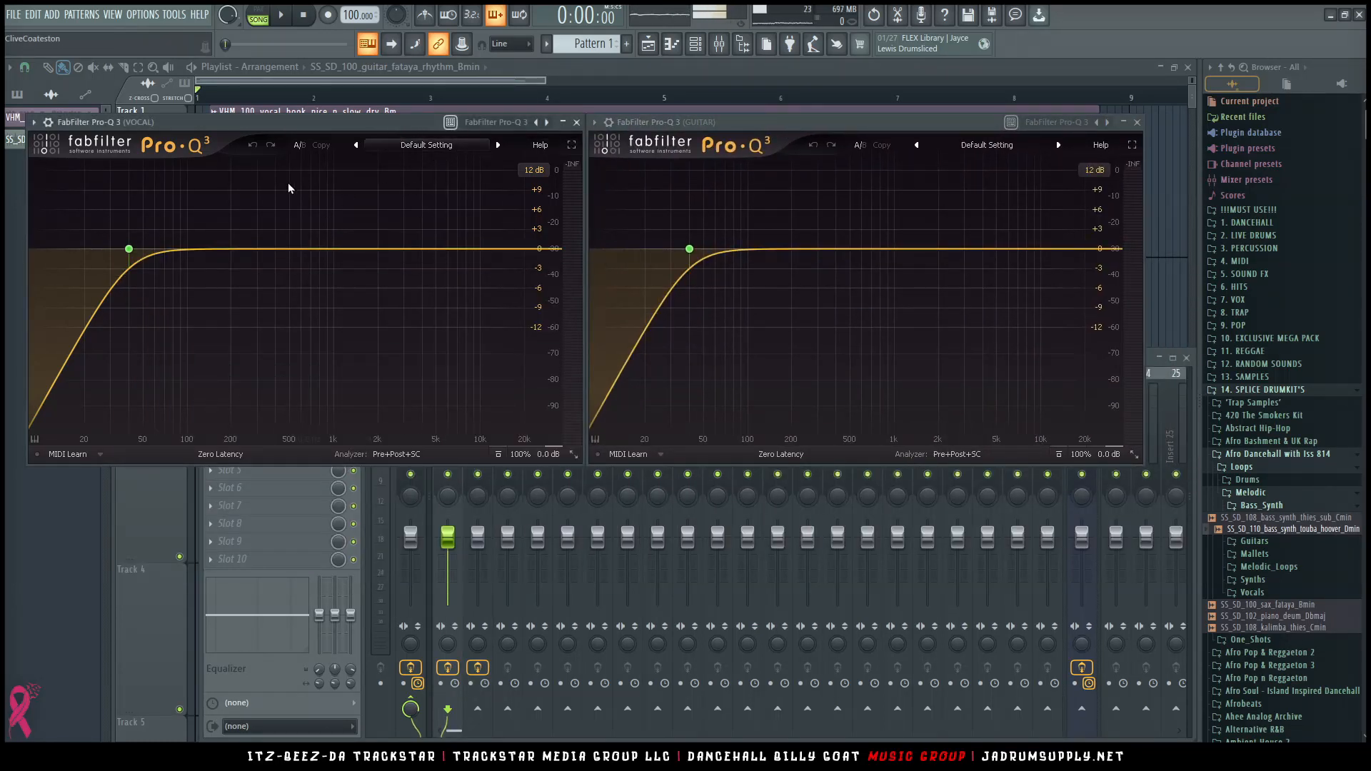
pyautogui.click(129, 251)
pyautogui.click(127, 228)
pyautogui.click(130, 251)
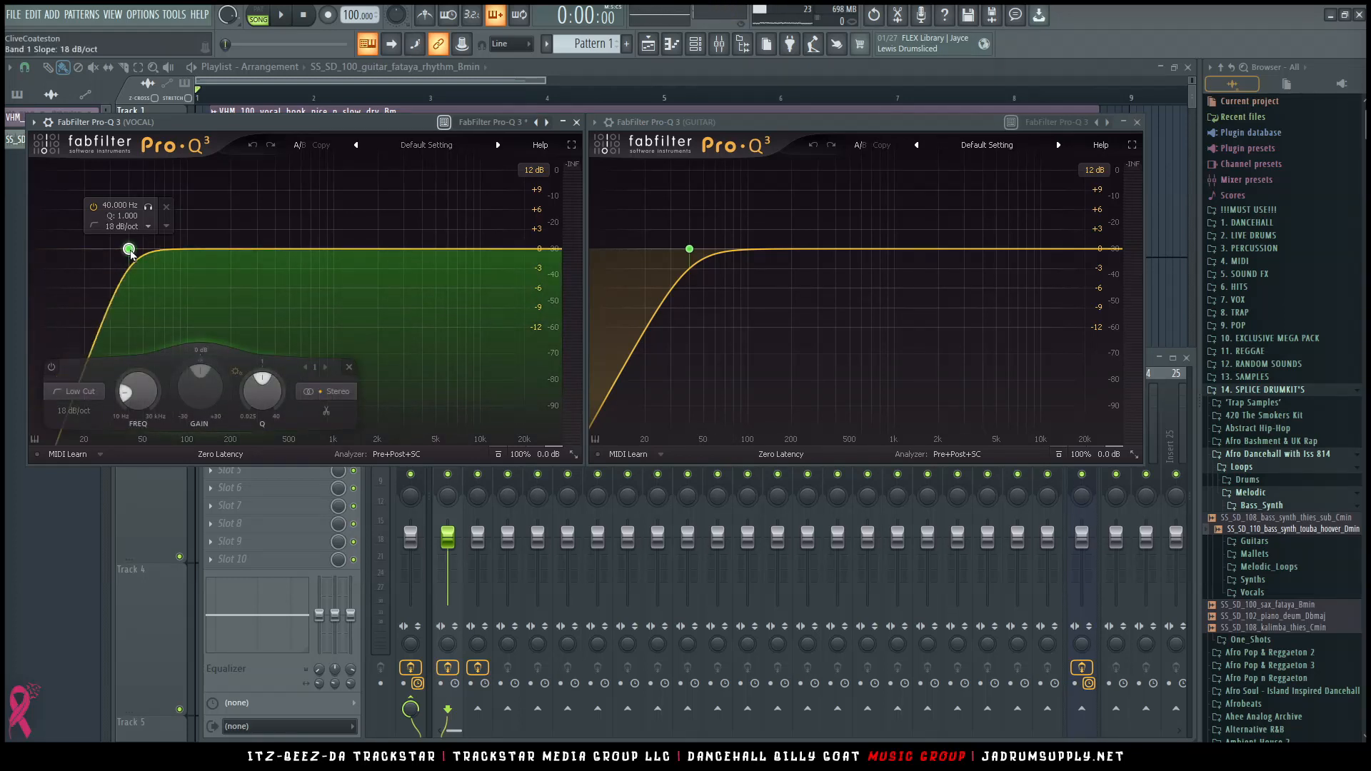
pyautogui.moveTo(130, 251); pyautogui.dragTo(205, 255)
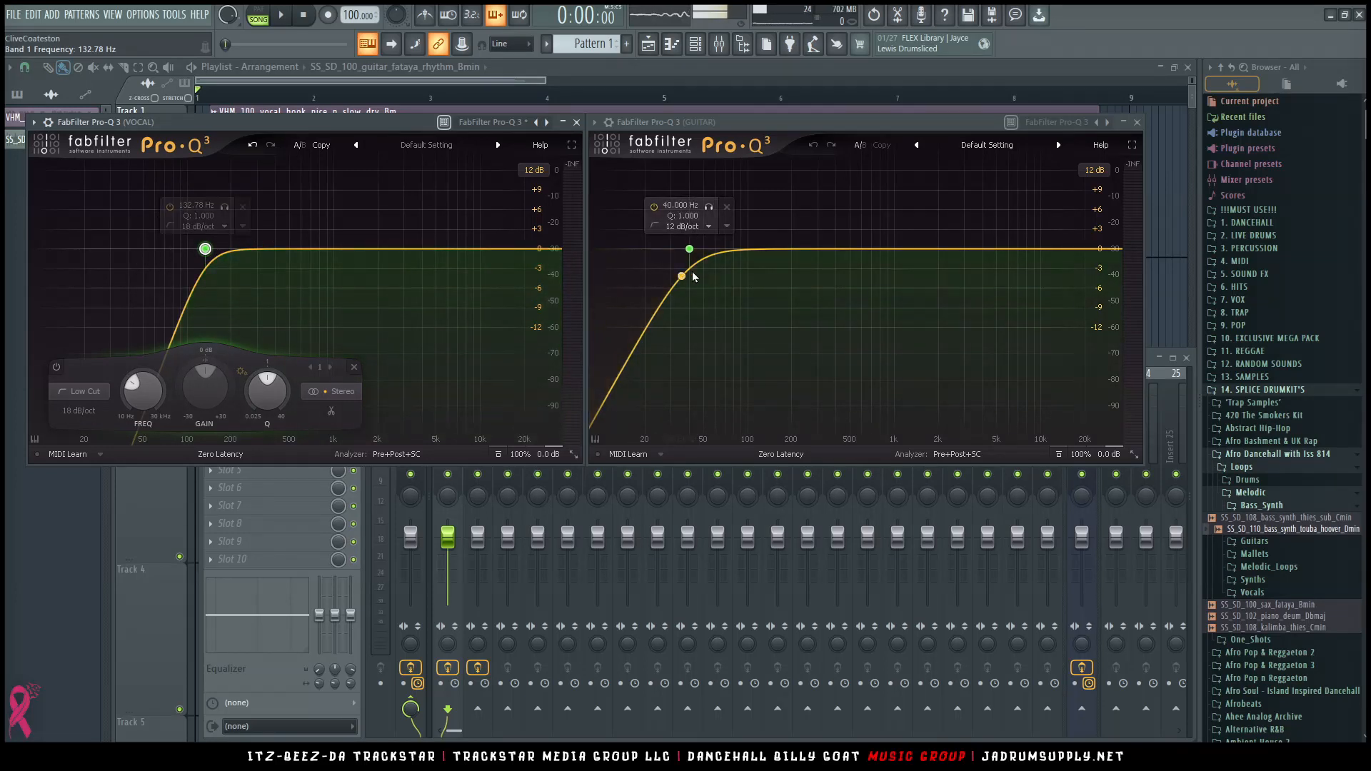
# Step: Load the Guitar [Clarity_n_Body] preset in the GUITAR track's Pro-Q 3
pyautogui.click(987, 148)
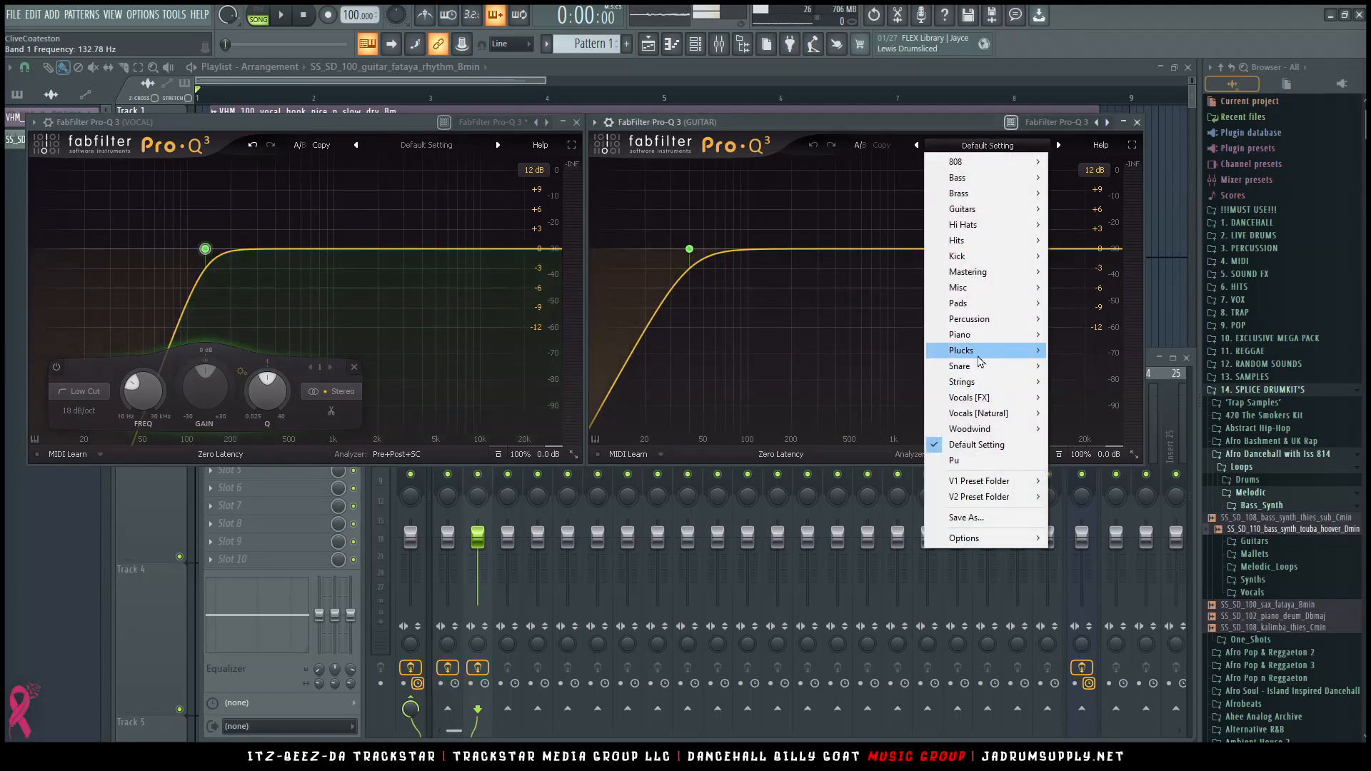
pyautogui.moveTo(975, 215)
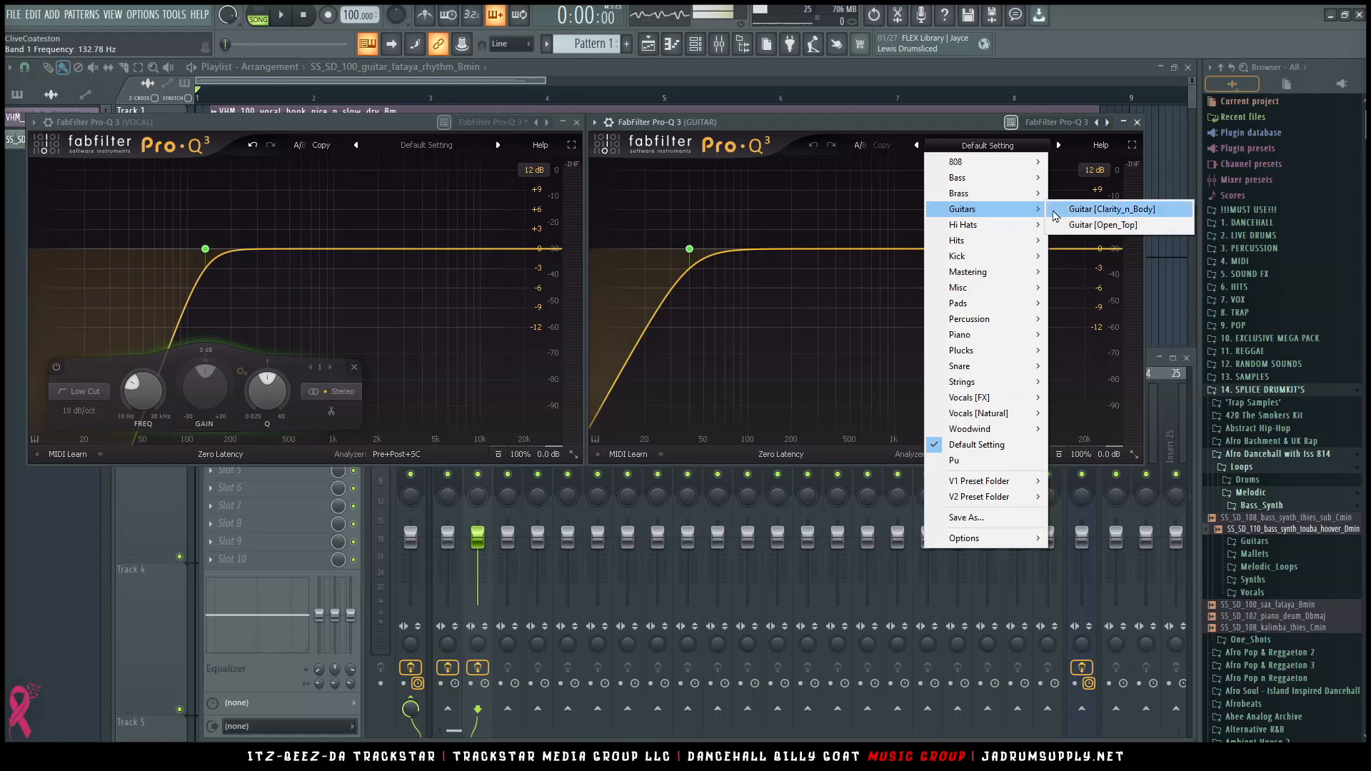
pyautogui.click(1120, 211)
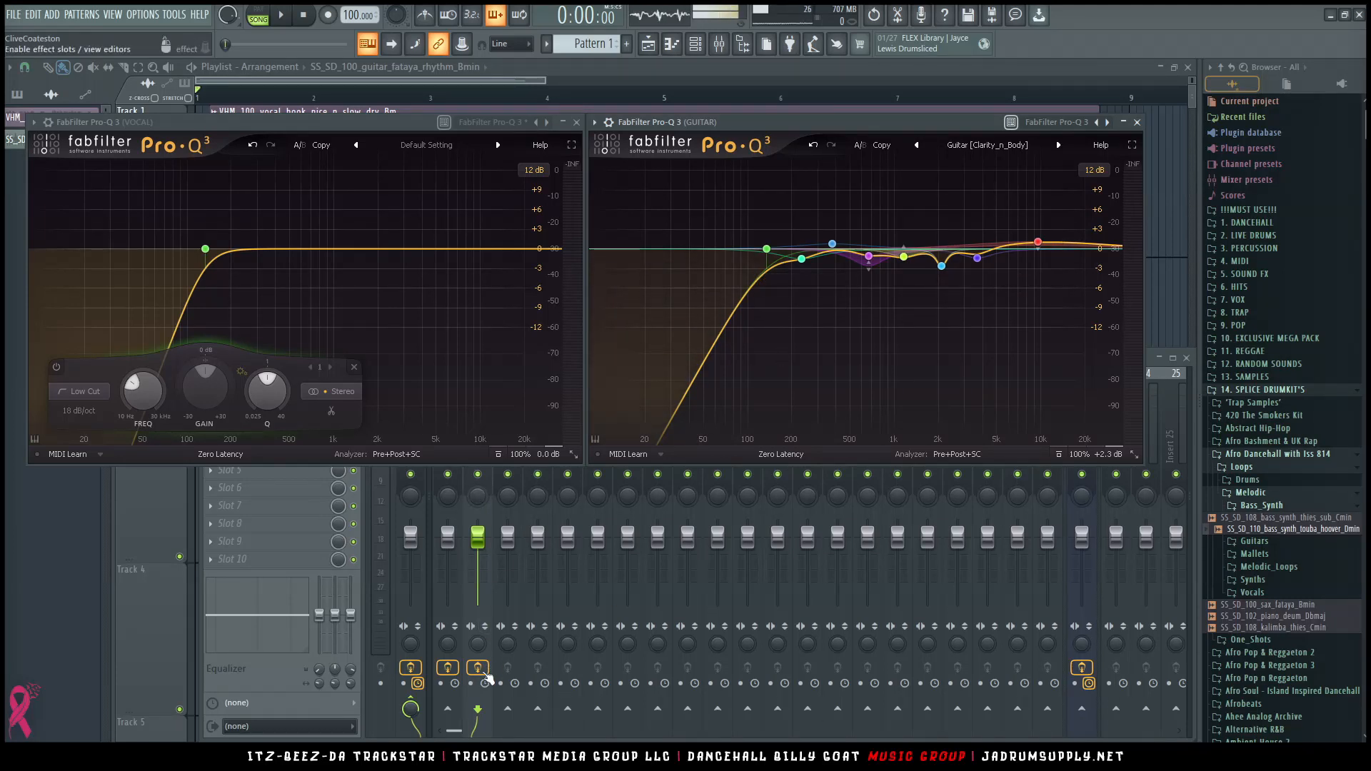
# Step: Play the song and compare the GUITAR track with its effect slots bypassed and enabled, leaving them enabled
pyautogui.click(483, 484)
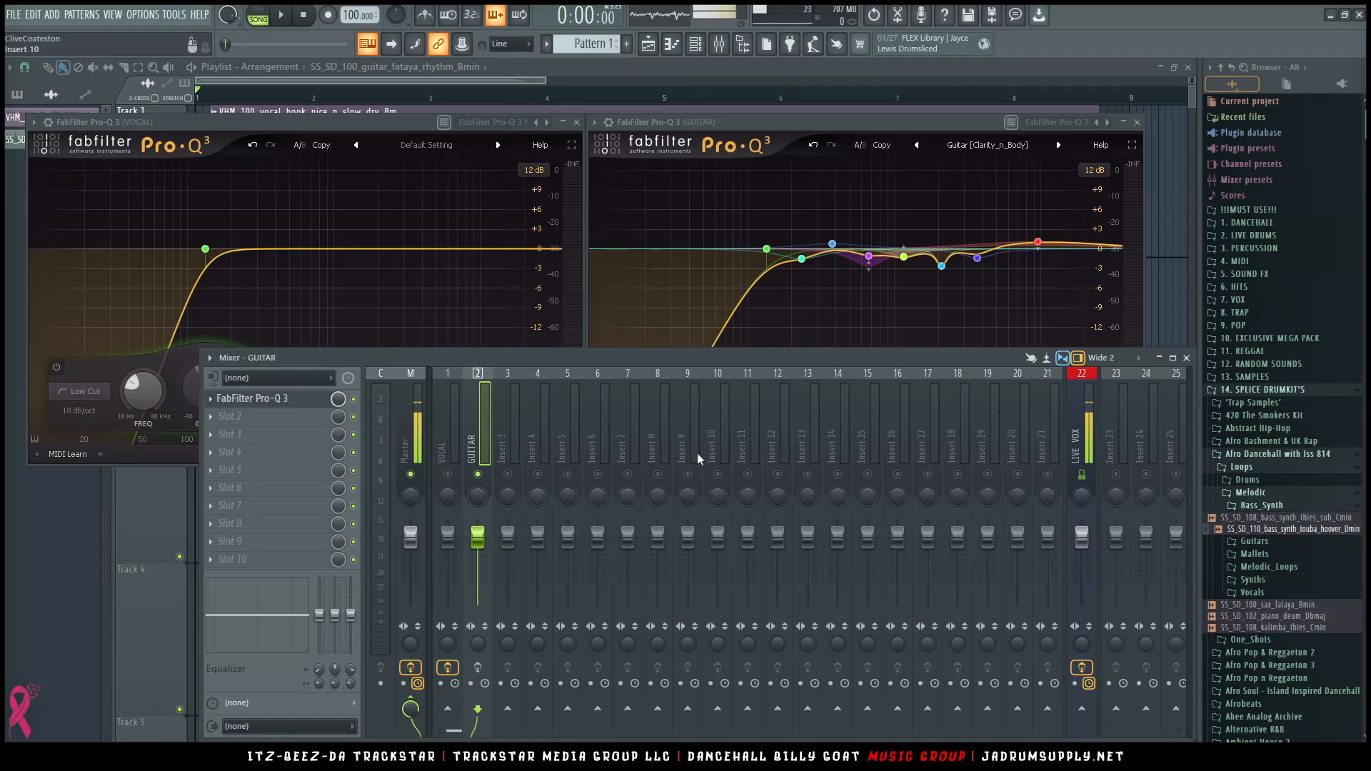
pyautogui.press('space')
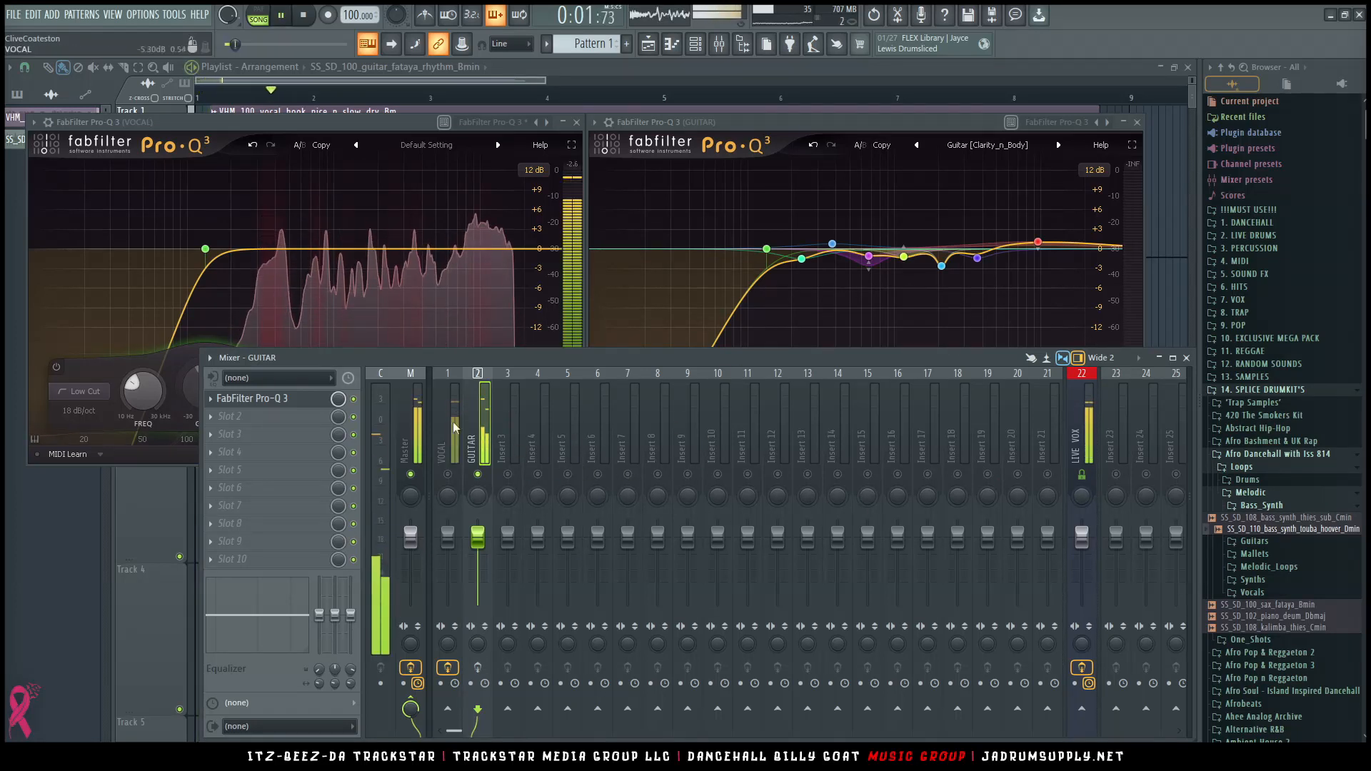
pyautogui.click(486, 669)
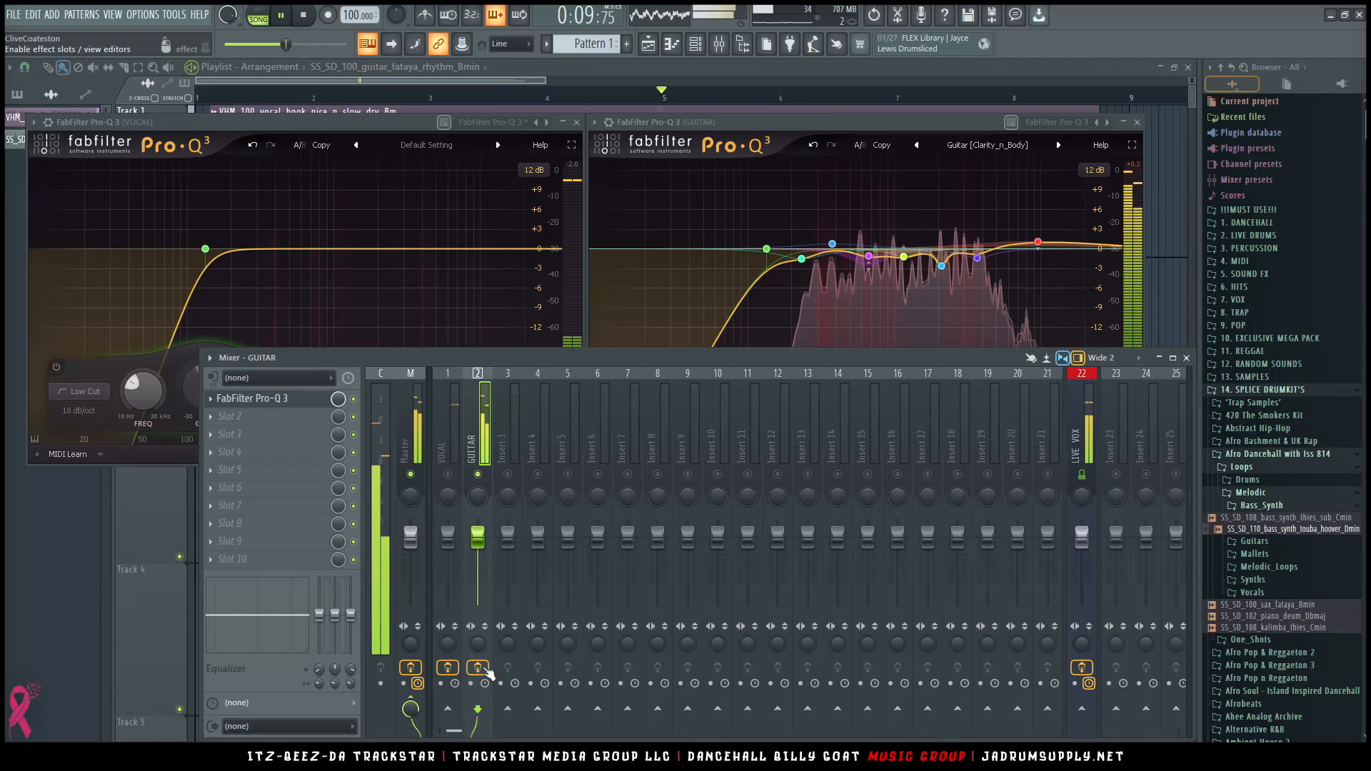
pyautogui.click(478, 668)
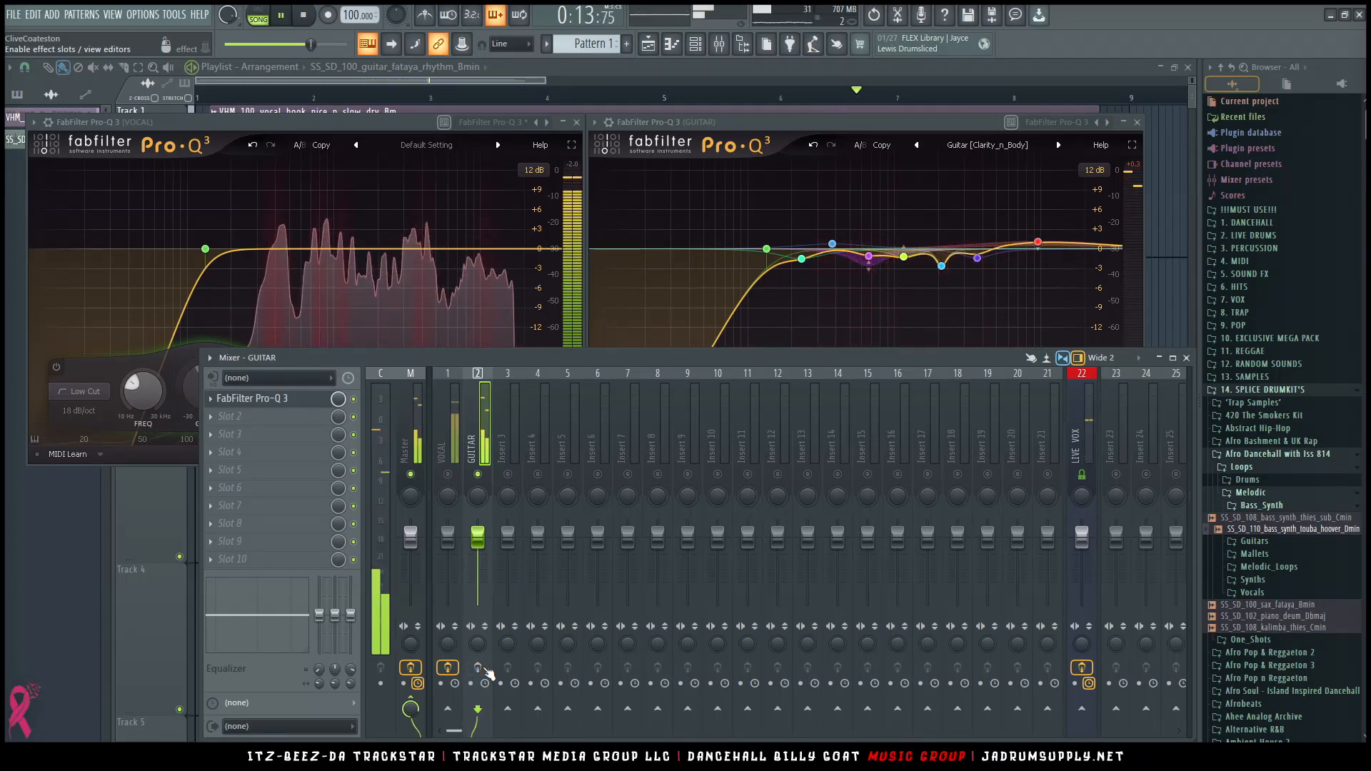
pyautogui.click(478, 668)
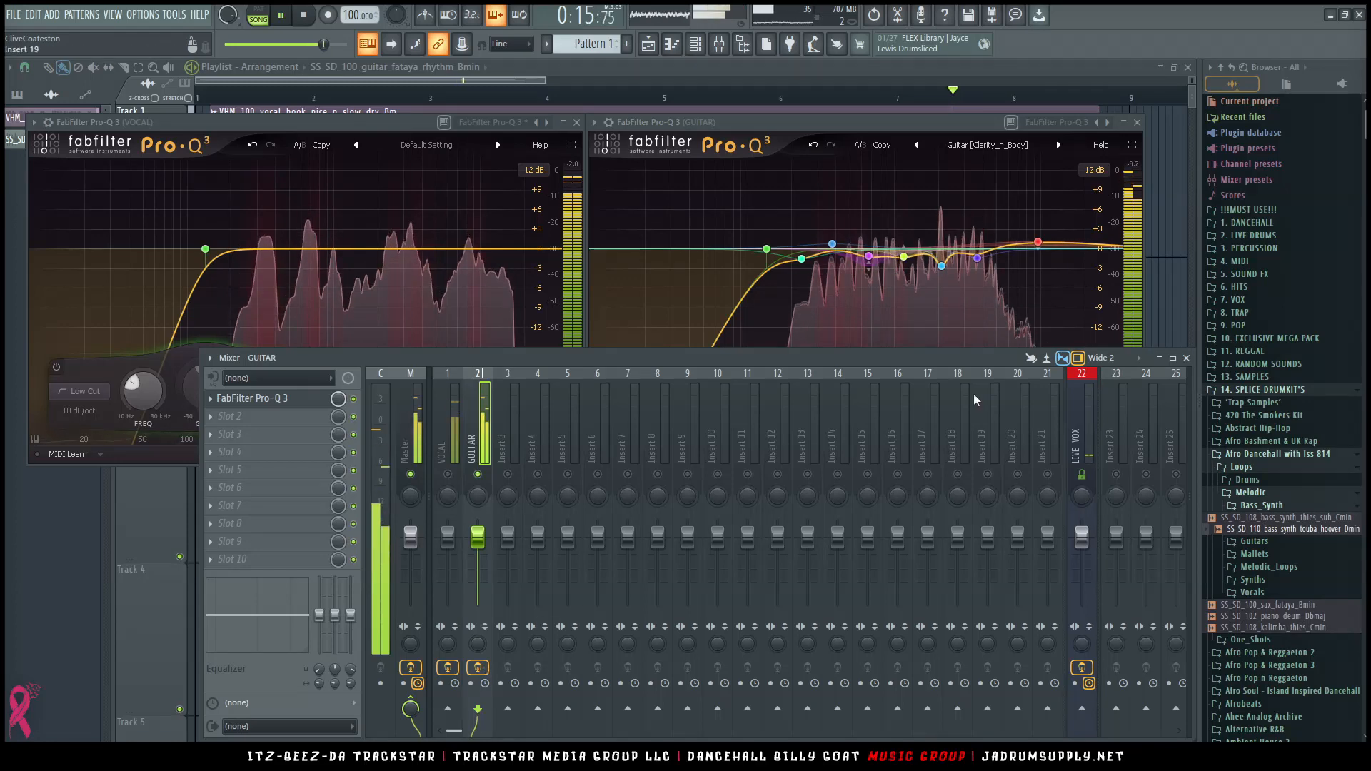
pyautogui.press('space')
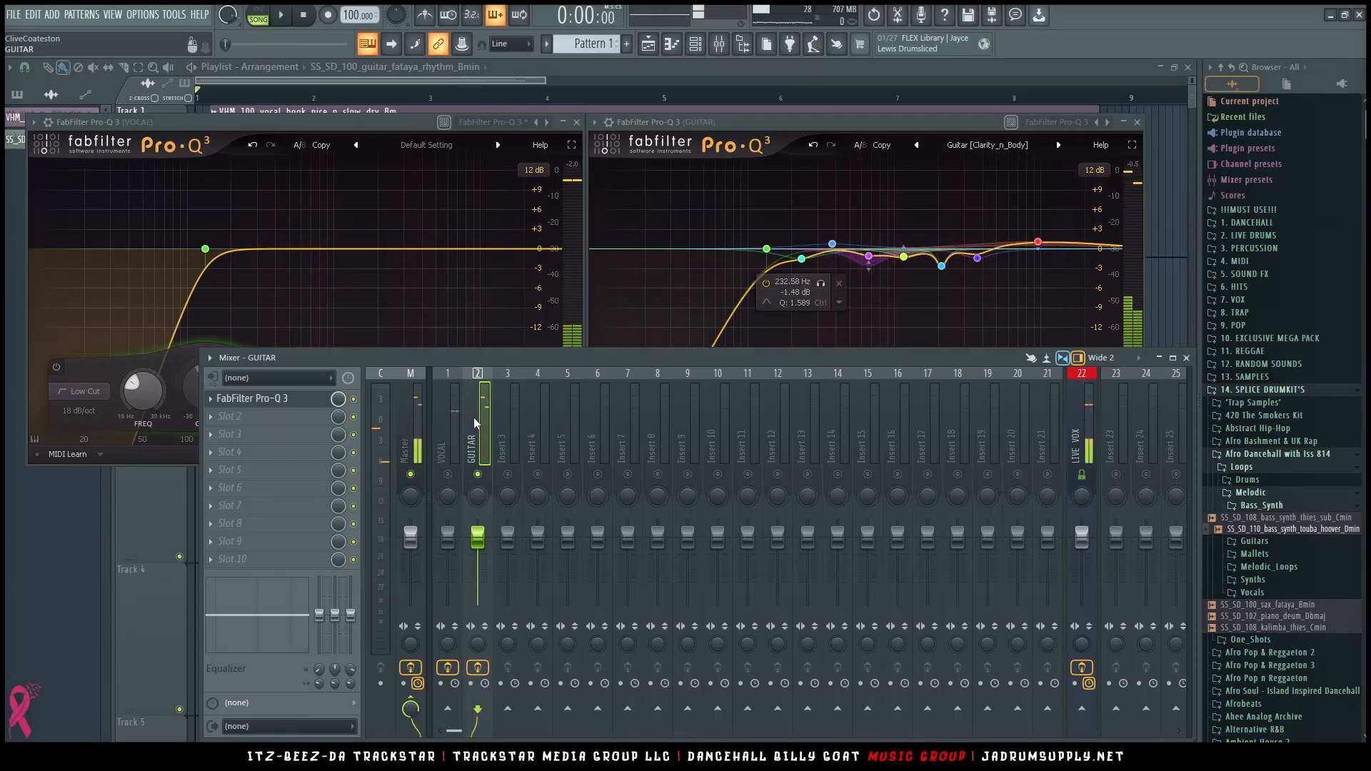
# Step: Load Tone Empire's OptoRed compressor into the GUITAR track's second effect slot and move its window clear of the effect slot list
pyautogui.click(276, 420)
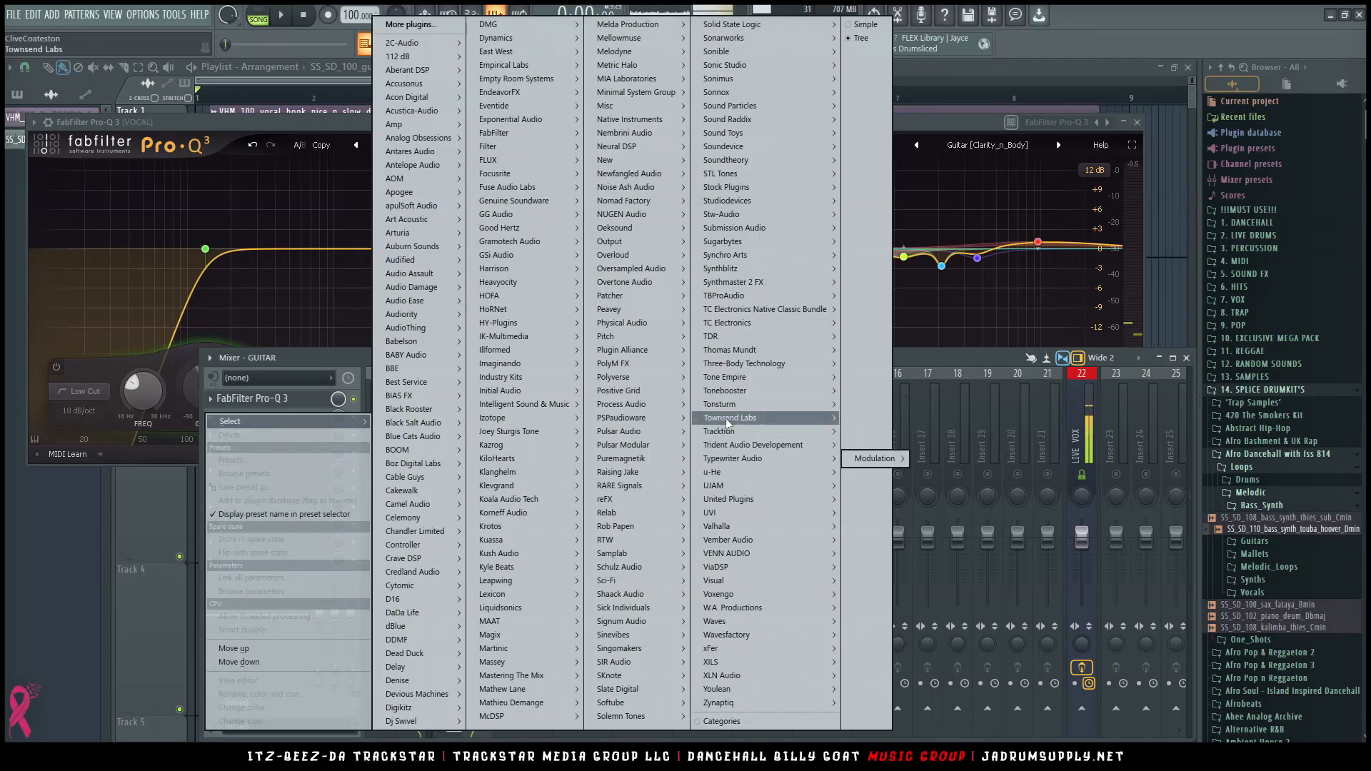
pyautogui.moveTo(738, 386)
pyautogui.moveTo(868, 377)
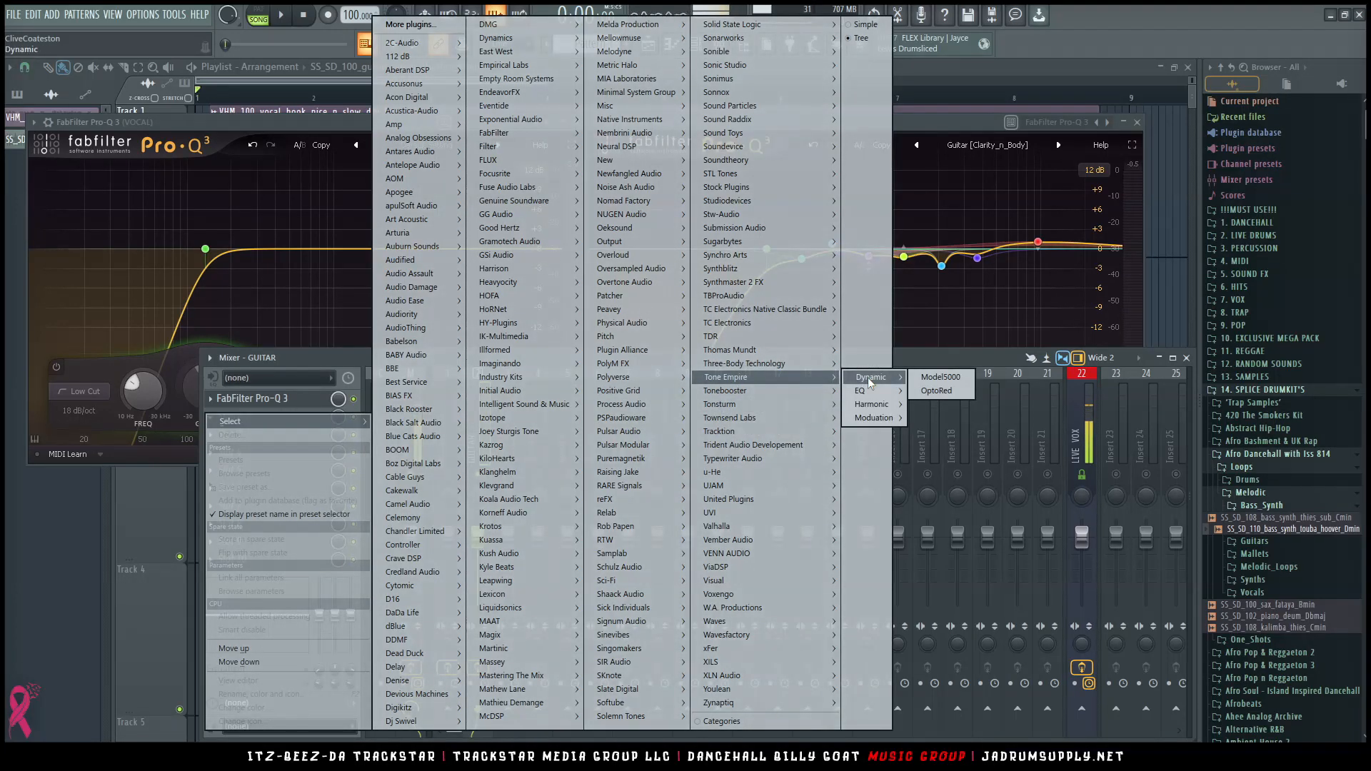
pyautogui.click(932, 393)
pyautogui.moveTo(211, 266); pyautogui.dragTo(610, 170)
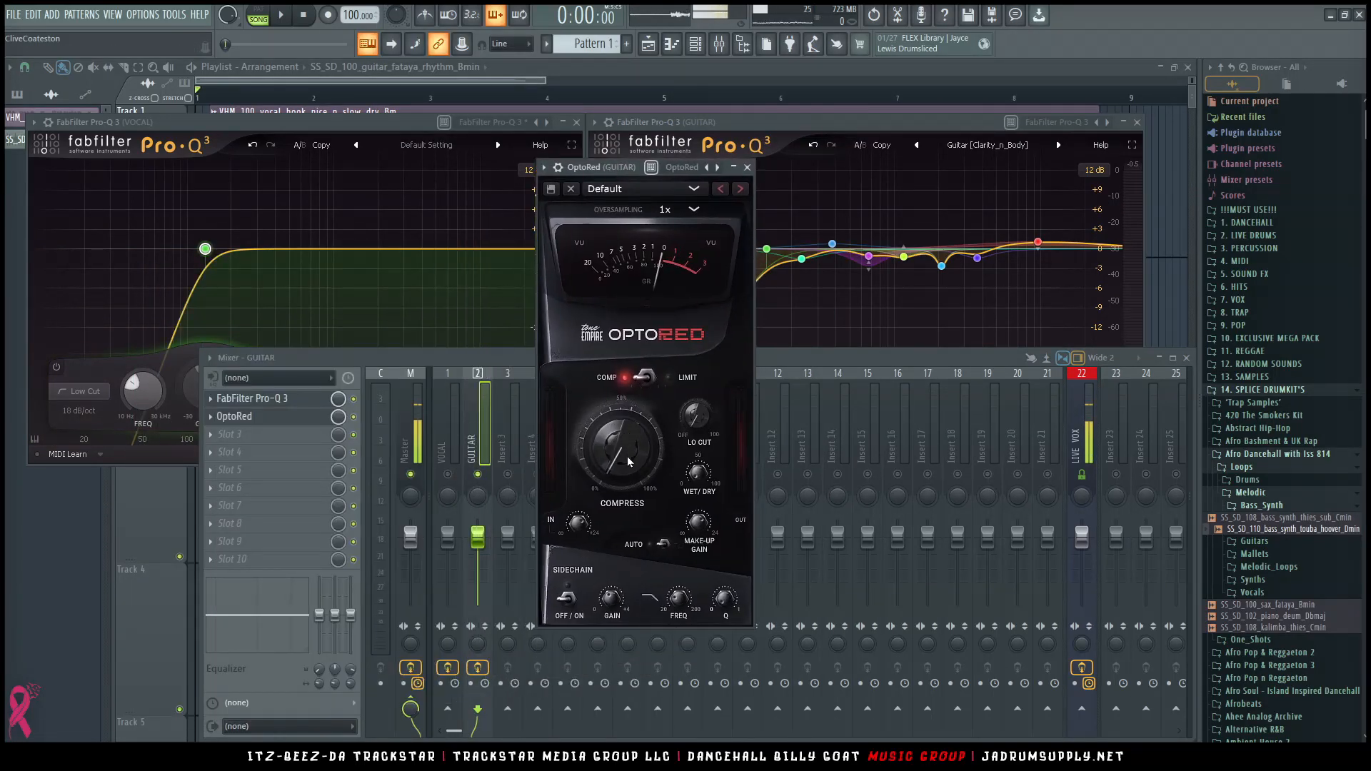
# Step: Leave OptoRed's auto make-up gain off, then raise its compression and set the low cut to about 61 Hz during playback
pyautogui.click(664, 546)
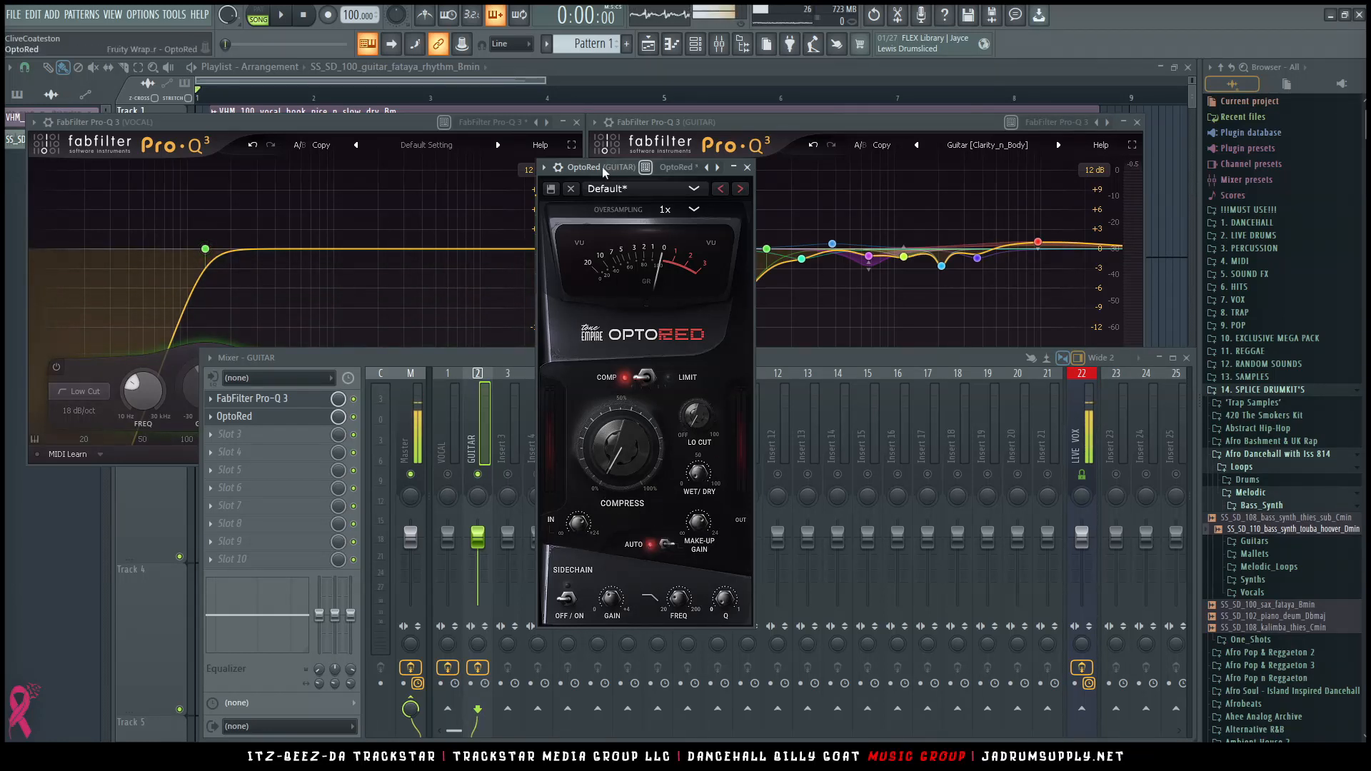
pyautogui.click(664, 546)
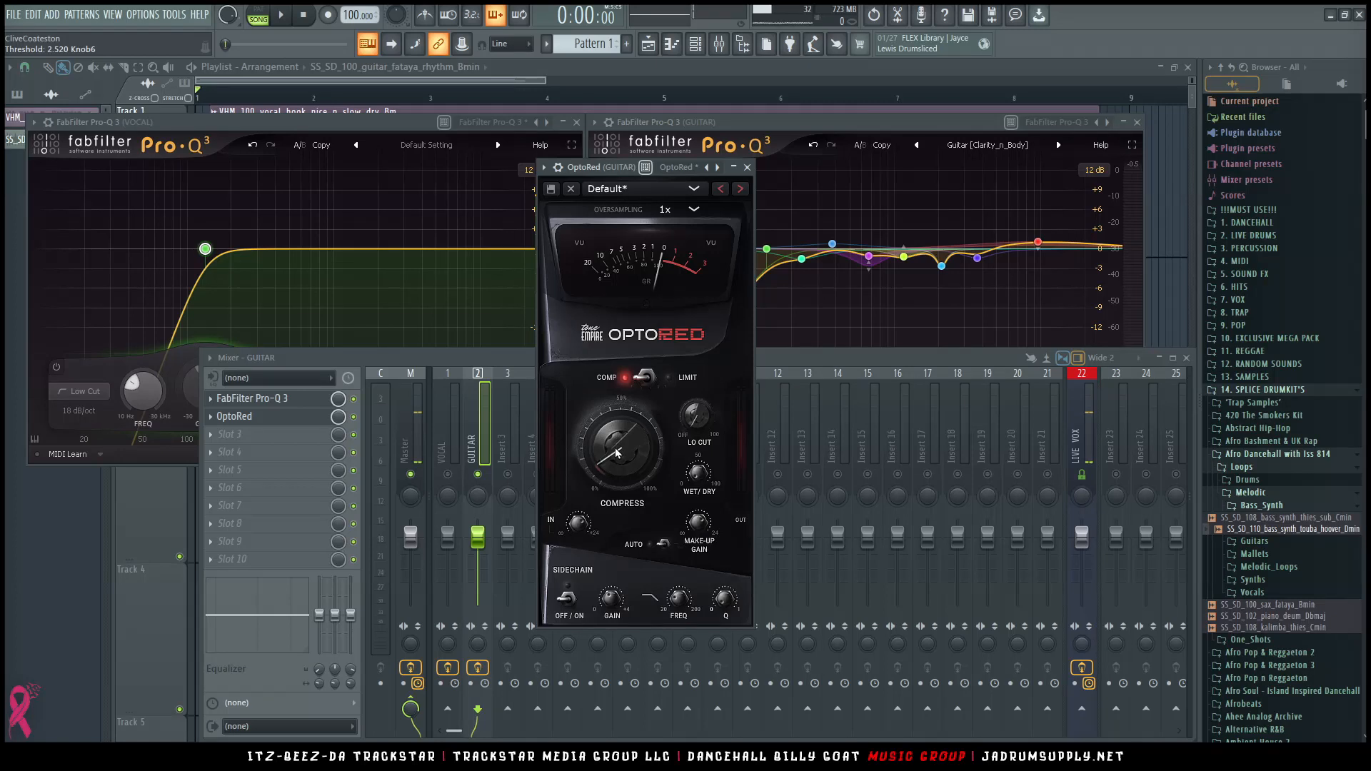
pyautogui.press('space')
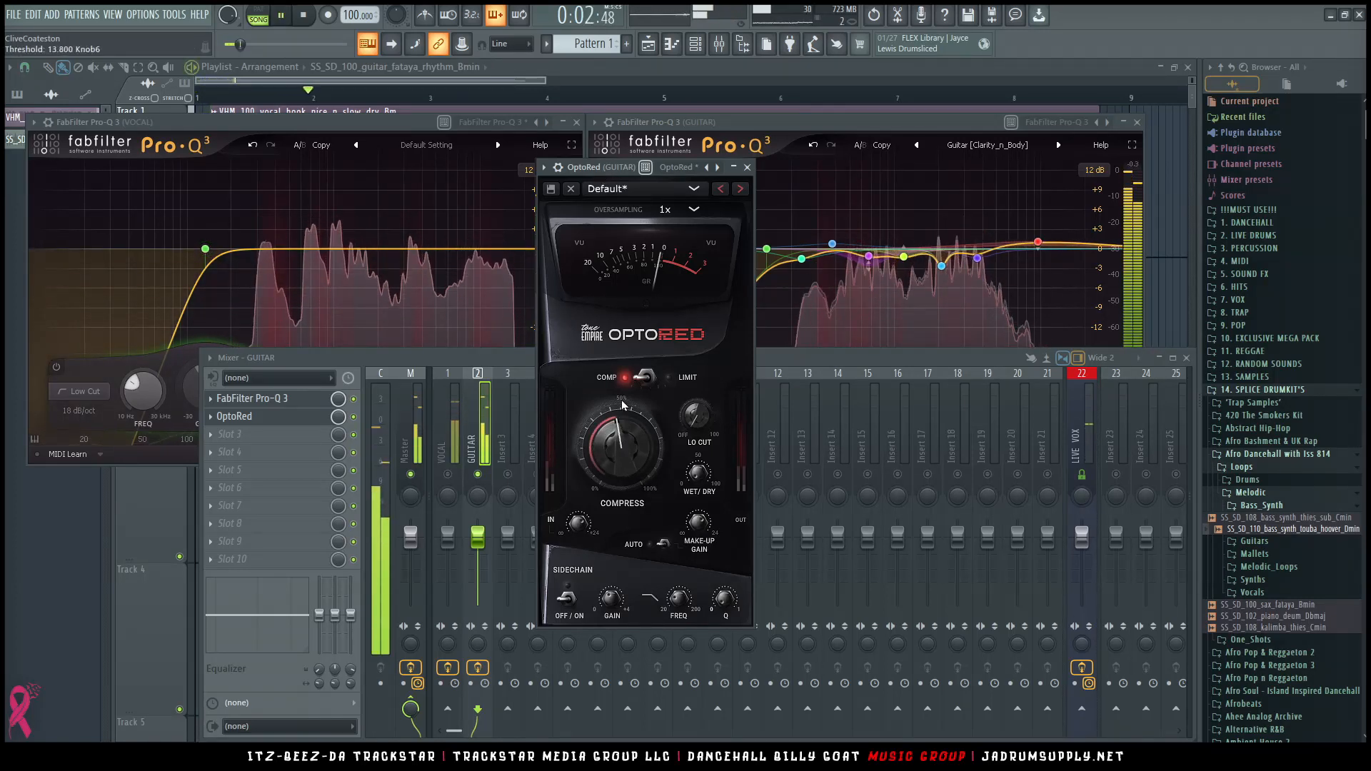
pyautogui.moveTo(623, 391); pyautogui.dragTo(624, 376)
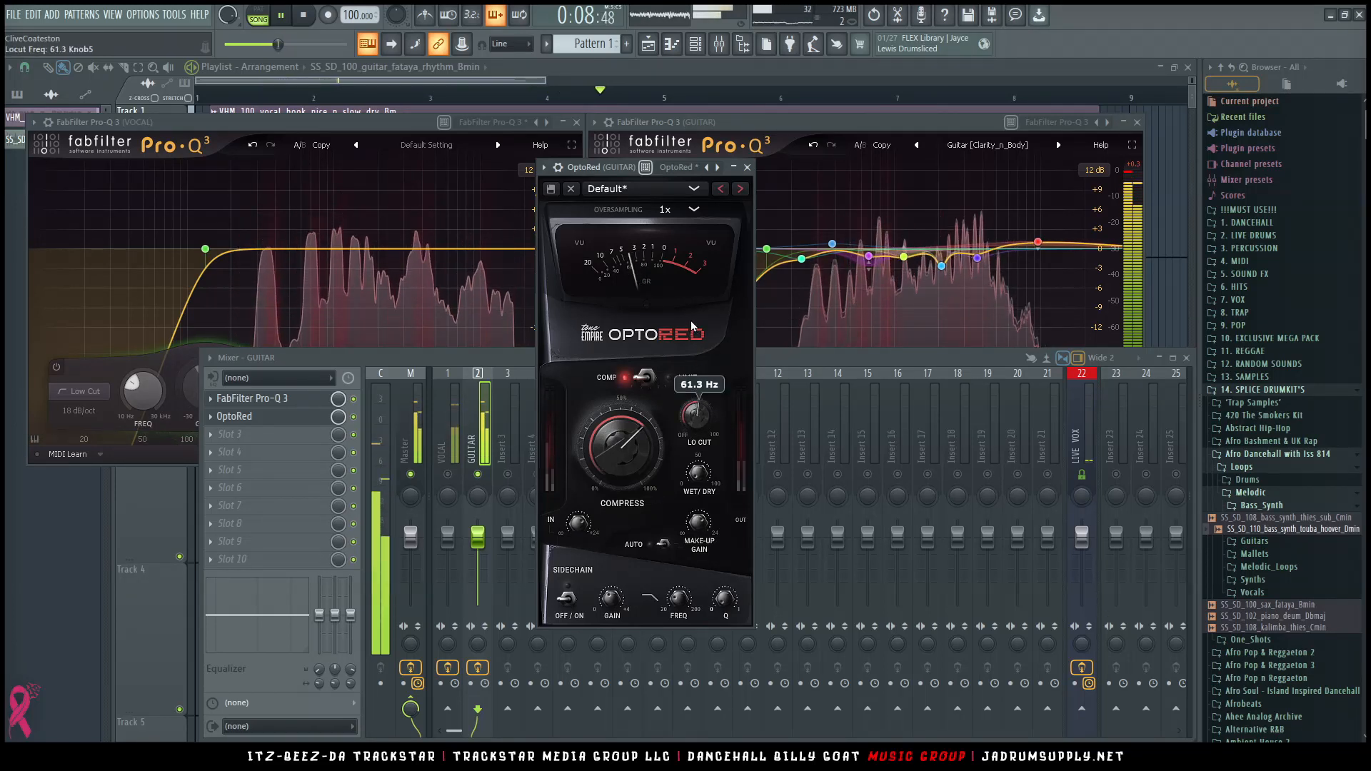
pyautogui.moveTo(692, 326); pyautogui.dragTo(691, 322)
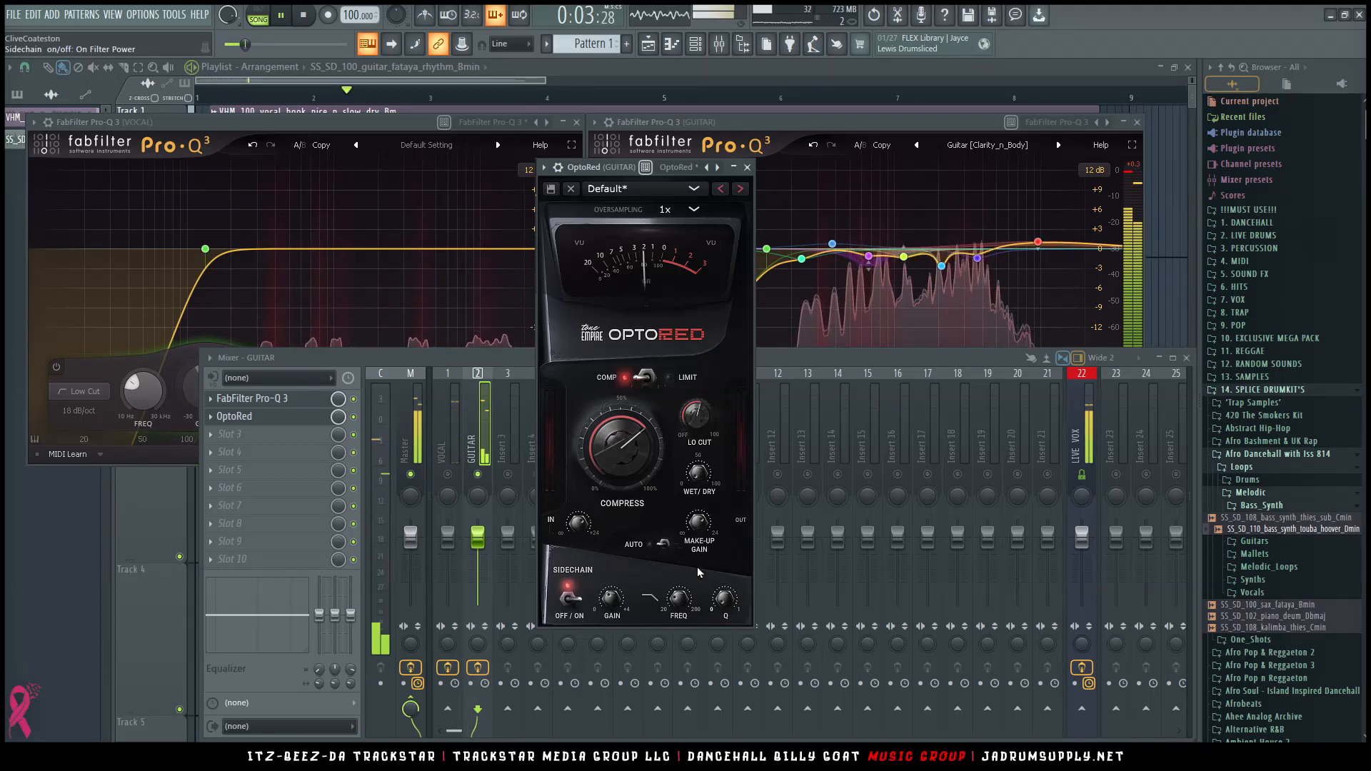
# Step: Try OptoRed's sidechain filter during playback with the frequency at 200 Hz and Q at 0.6
pyautogui.moveTo(678, 616)
pyautogui.moveTo(679, 638); pyautogui.dragTo(680, 444)
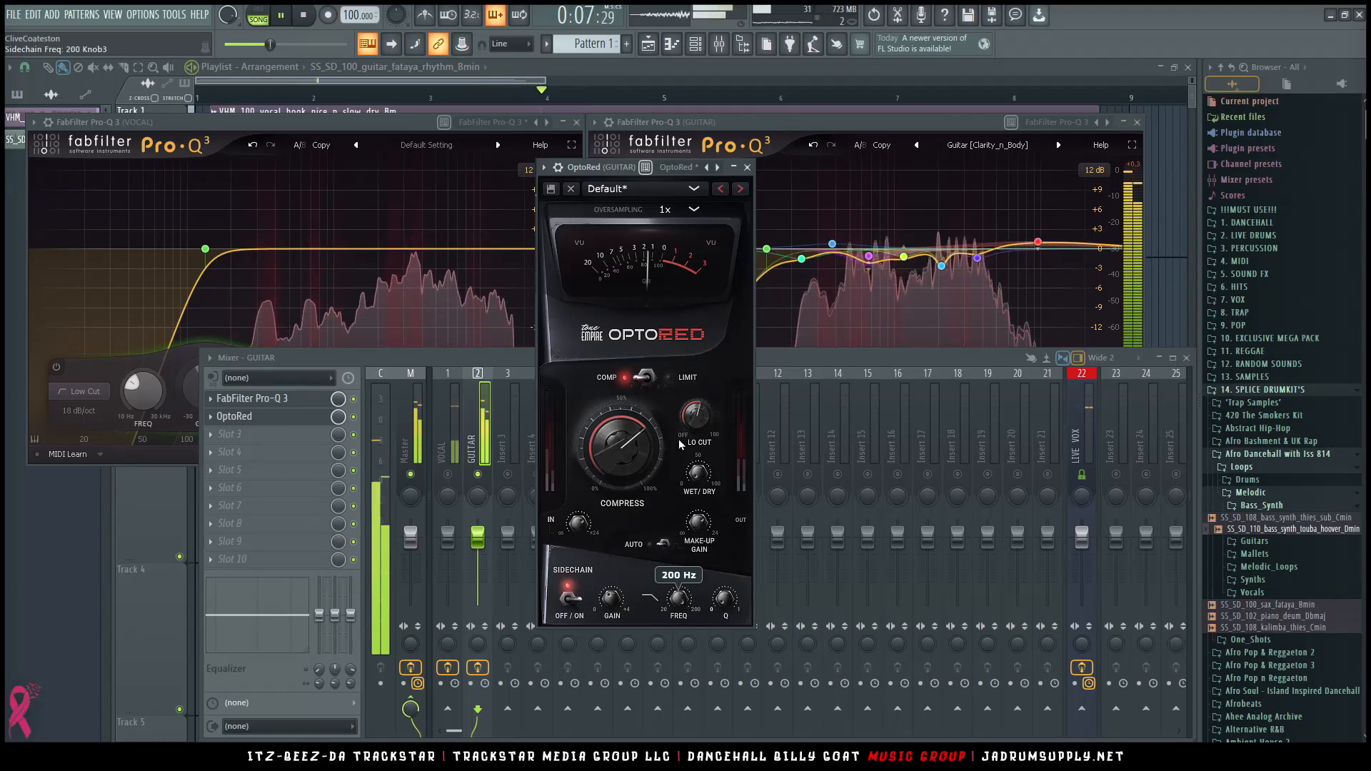
pyautogui.moveTo(613, 602); pyautogui.dragTo(650, 491)
pyautogui.moveTo(679, 599); pyautogui.dragTo(670, 435)
pyautogui.moveTo(724, 600); pyautogui.dragTo(719, 567)
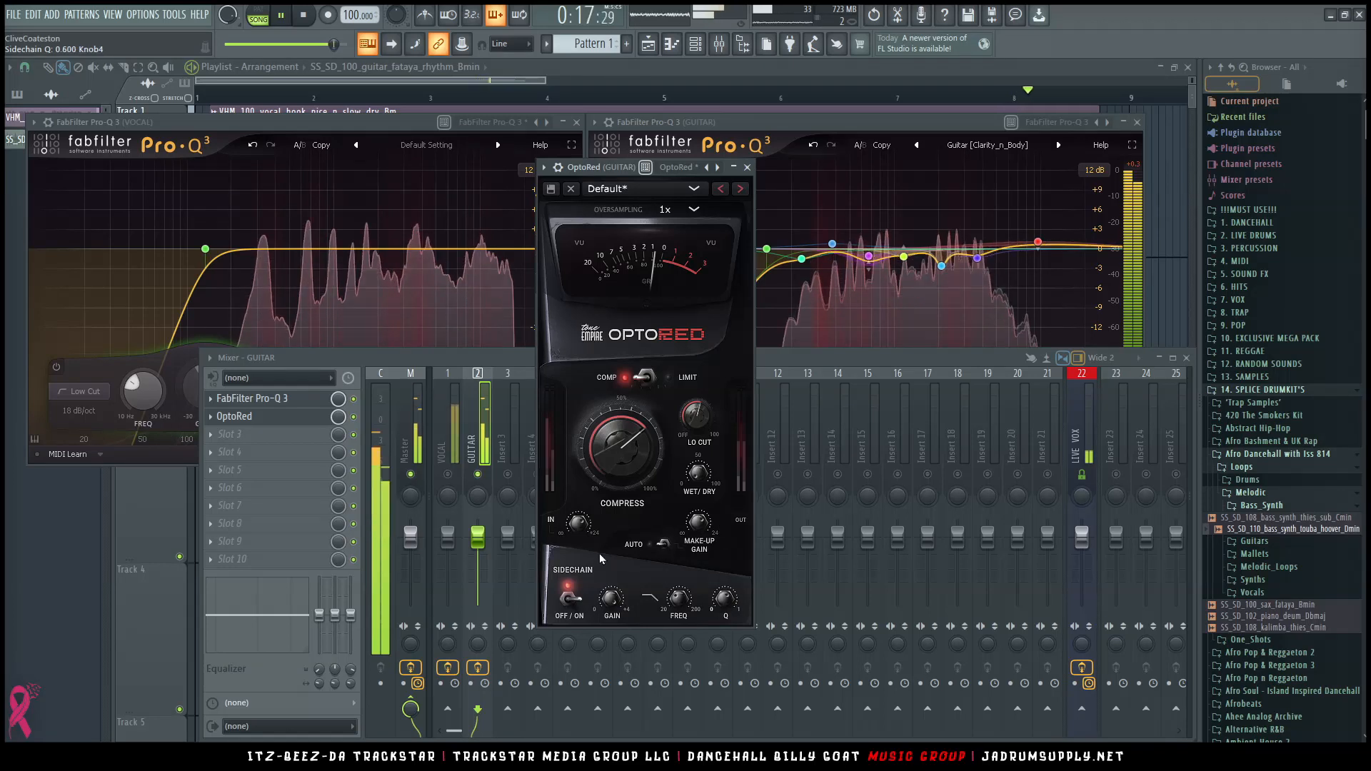
pyautogui.moveTo(629, 170)
pyautogui.mouseDown()
pyautogui.moveTo(677, 257)
pyautogui.moveTo(646, 169)
pyautogui.mouseUp()
pyautogui.press('space')
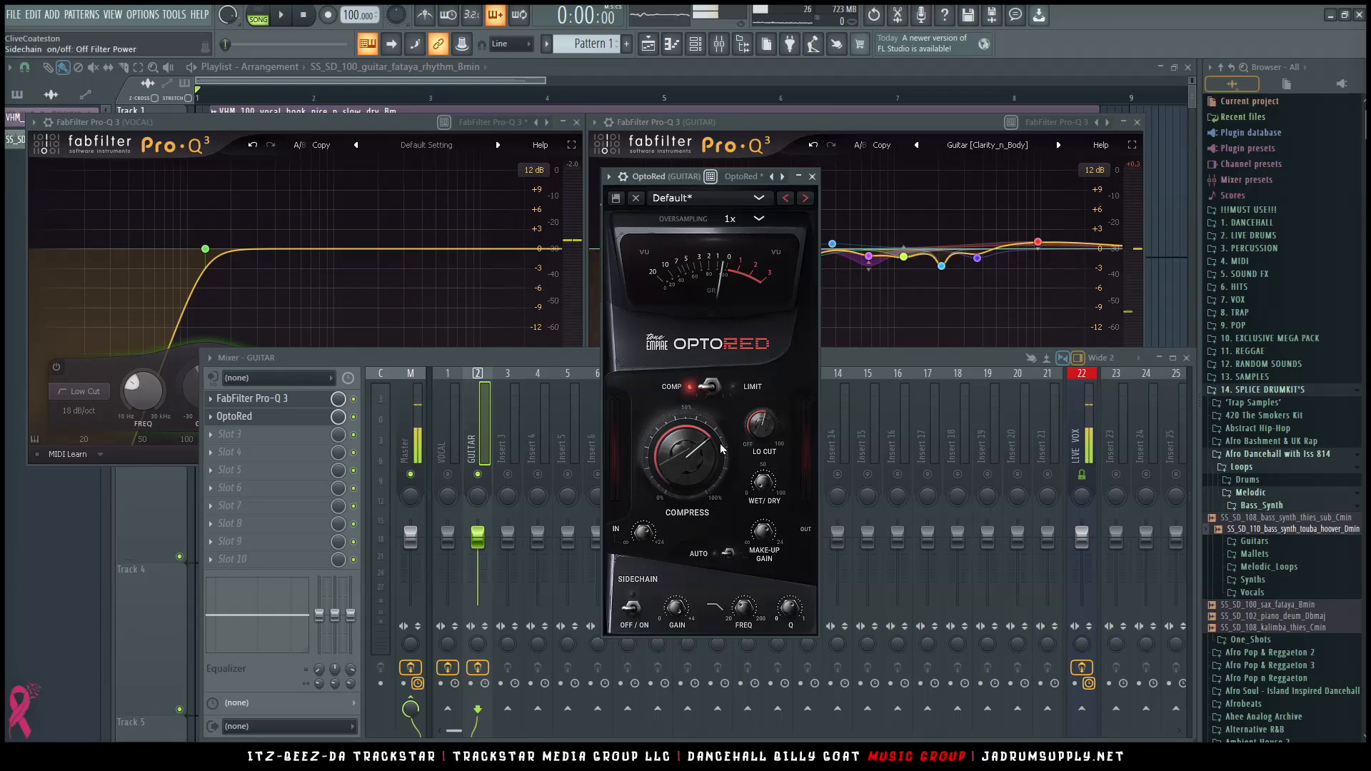
# Step: During playback, set OptoRed's make-up gain to 1.7 dB and lower the GUITAR track's fader to -3.6 dB
pyautogui.moveTo(714, 175); pyautogui.dragTo(663, 175)
pyautogui.press('space')
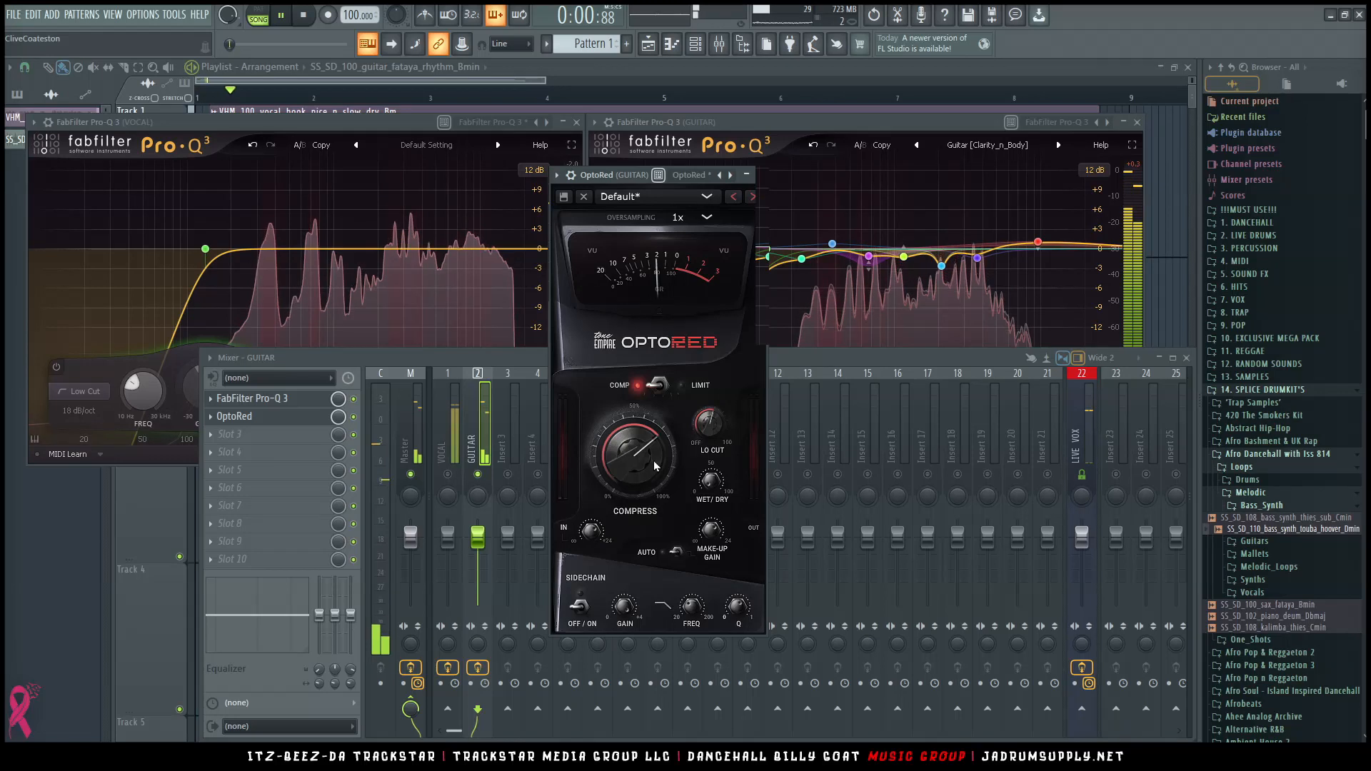
pyautogui.moveTo(711, 530)
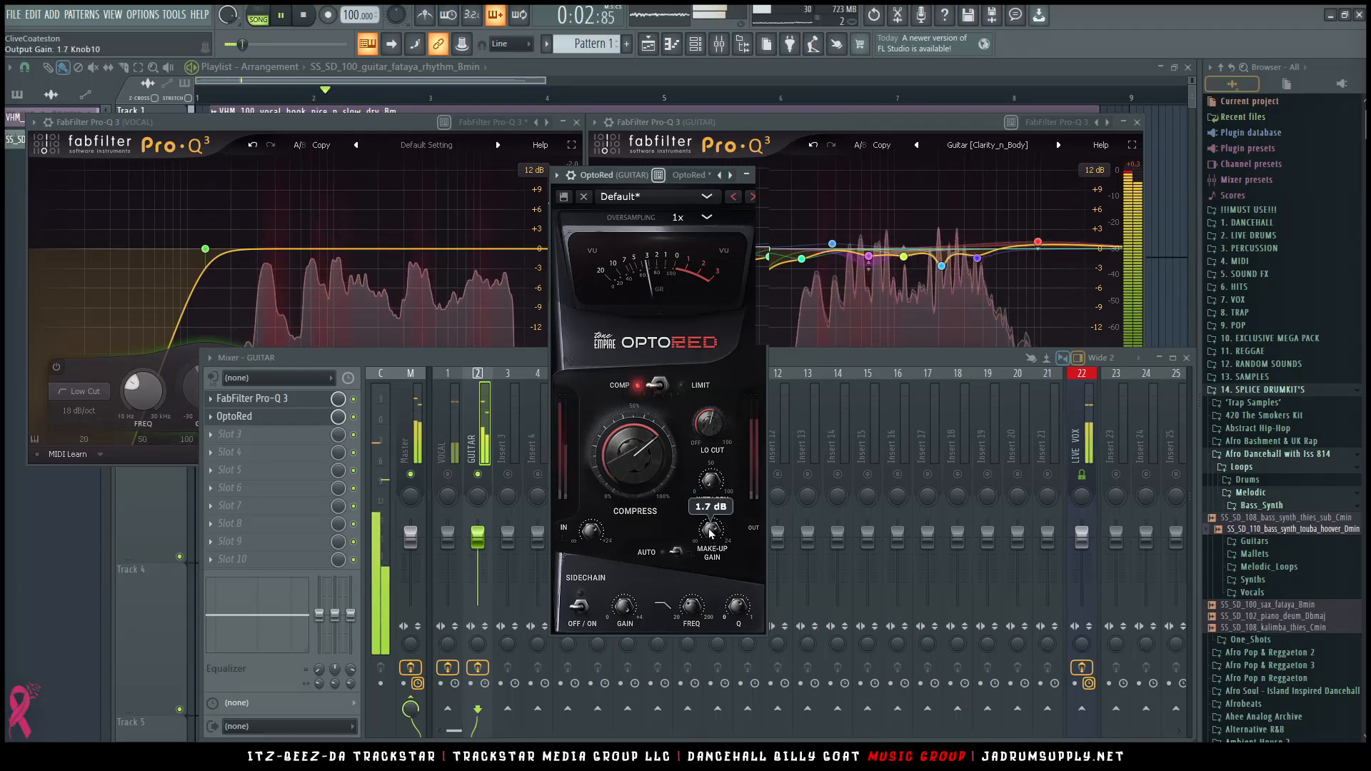
pyautogui.moveTo(478, 534); pyautogui.dragTo(478, 548)
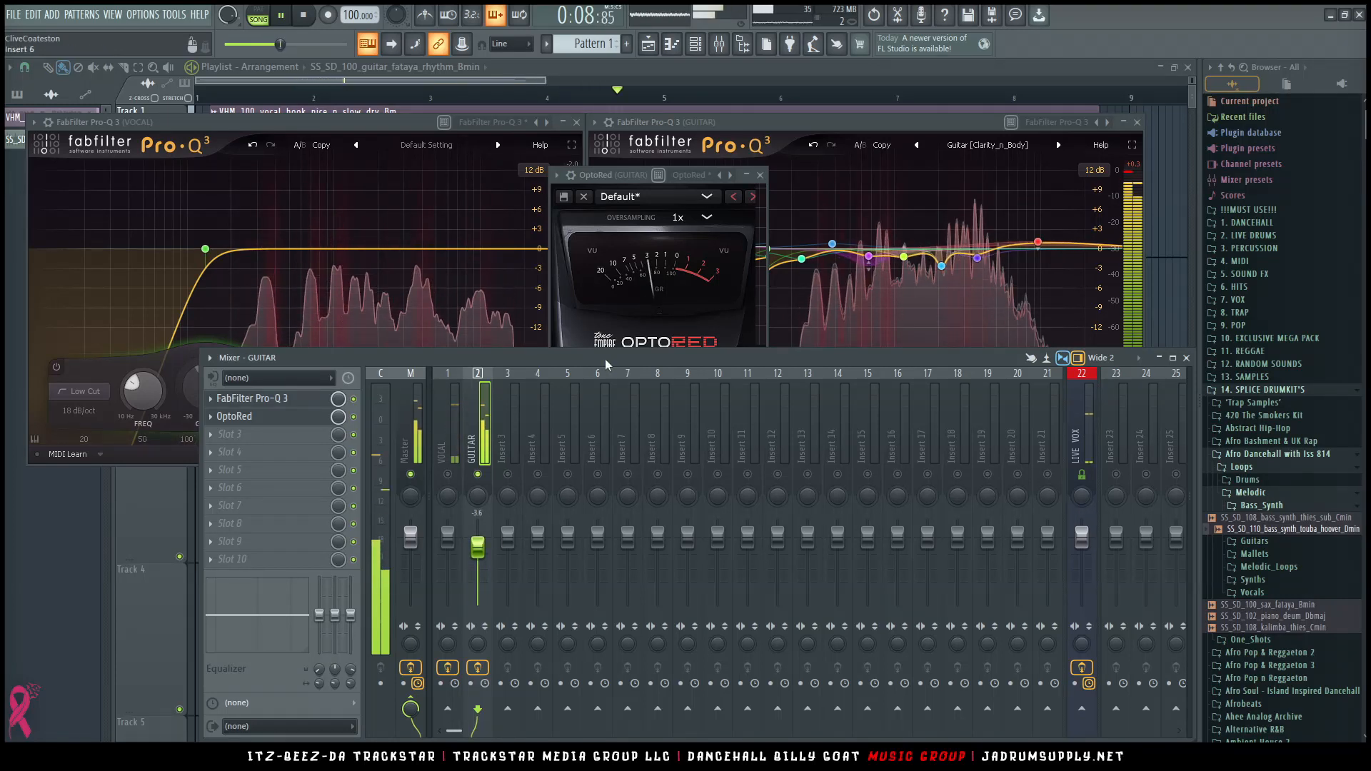
# Step: Set OptoRed's wet/dry to about 16 and its compression threshold to about 17.3, then stop playback
pyautogui.click(695, 297)
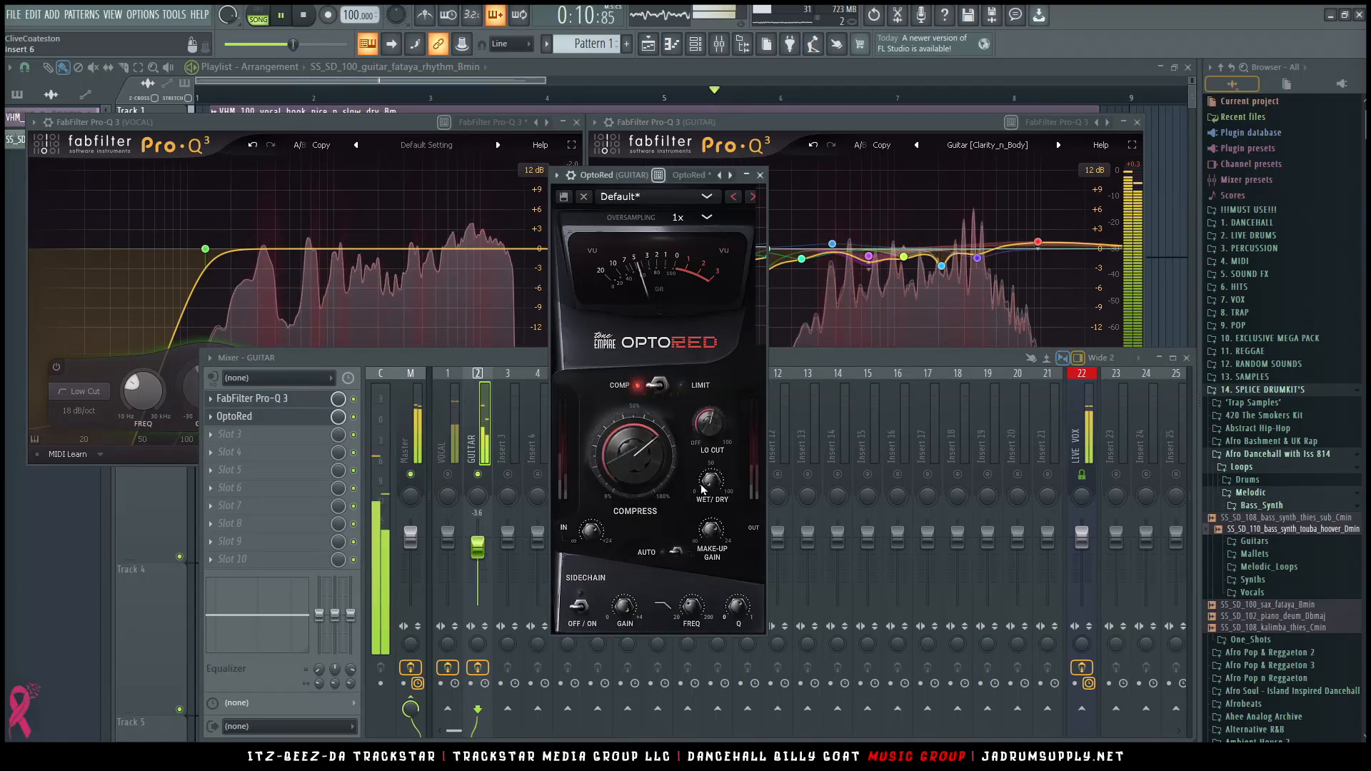
pyautogui.moveTo(707, 479); pyautogui.dragTo(707, 476)
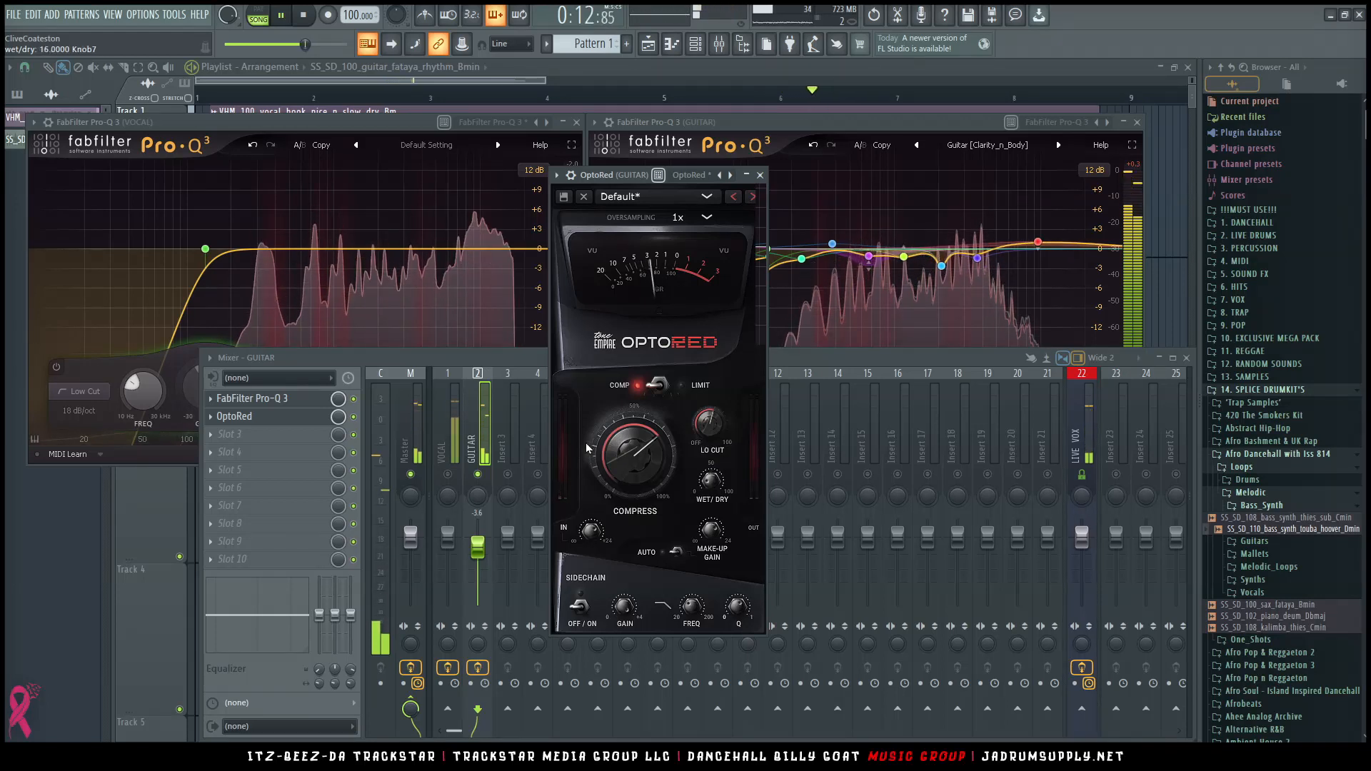
pyautogui.moveTo(640, 461); pyautogui.dragTo(697, 414)
pyautogui.moveTo(647, 463); pyautogui.dragTo(649, 481)
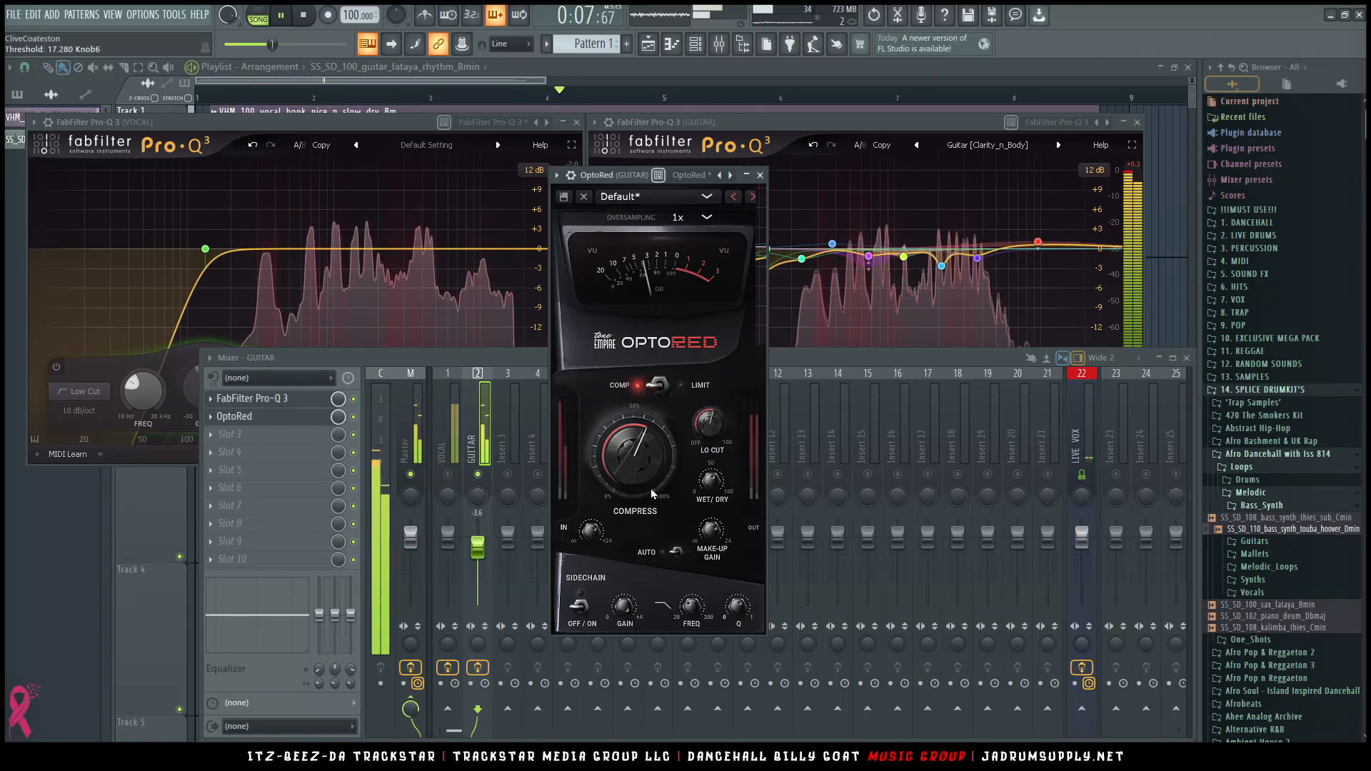
pyautogui.click(479, 432)
pyautogui.press('space')
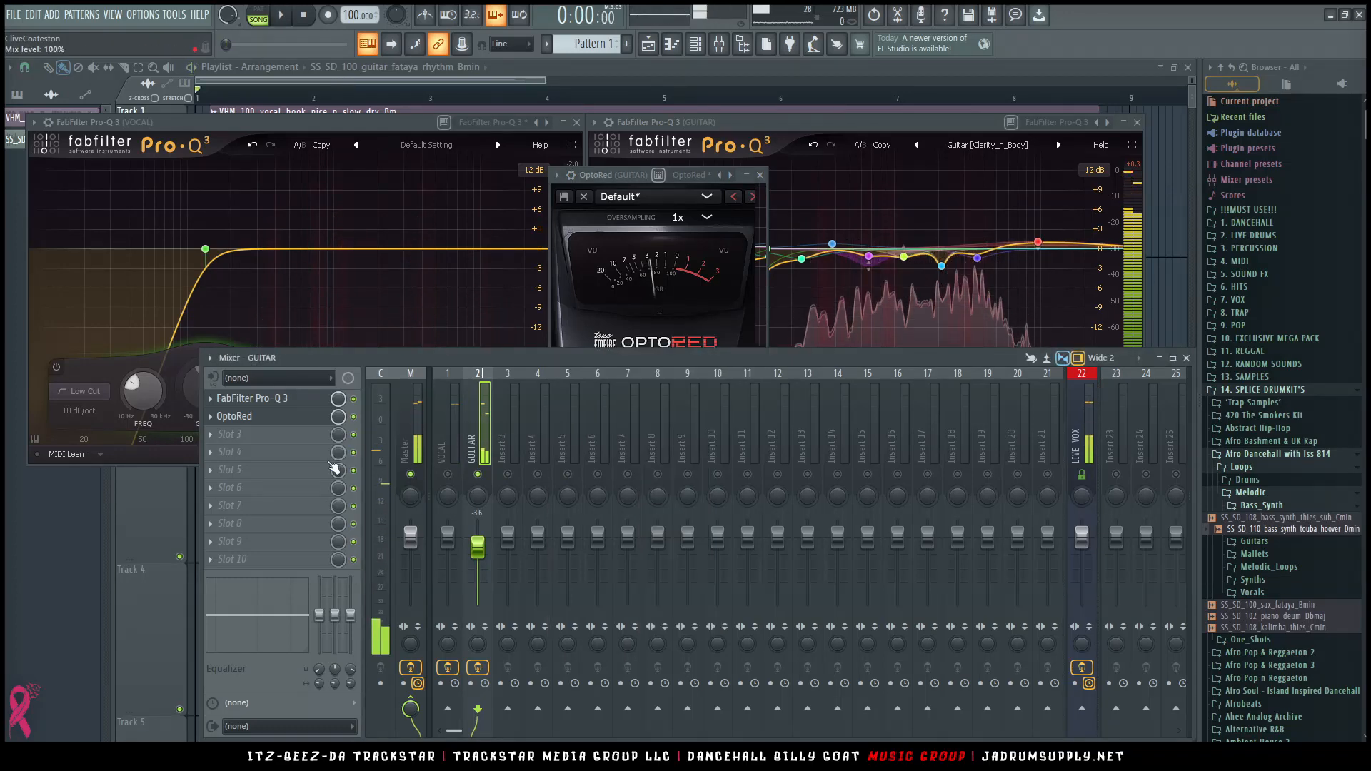
# Step: Load Eventide TriceraChorus into the GUITAR track's fourth effect slot with the Raven Chorus preset from the Subtle group
pyautogui.click(238, 450)
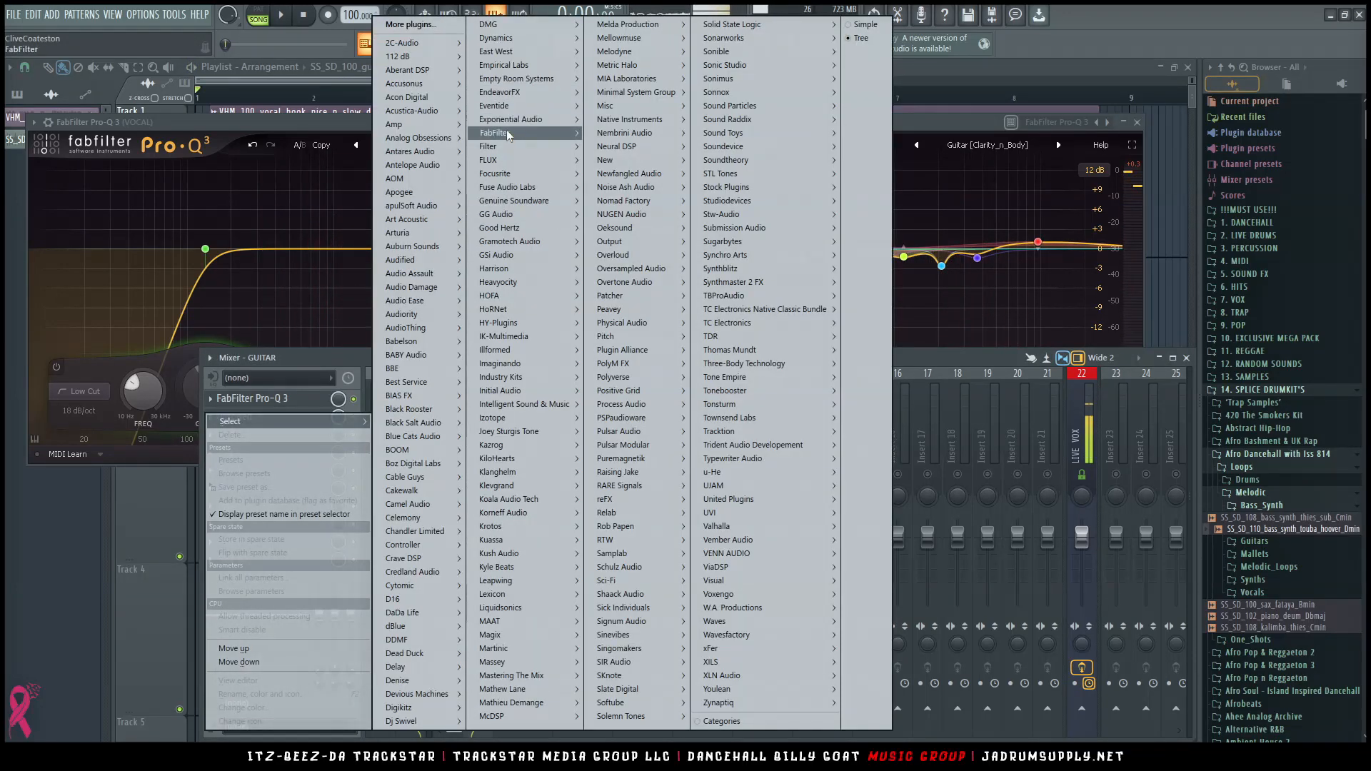
pyautogui.moveTo(529, 105)
pyautogui.moveTo(636, 150)
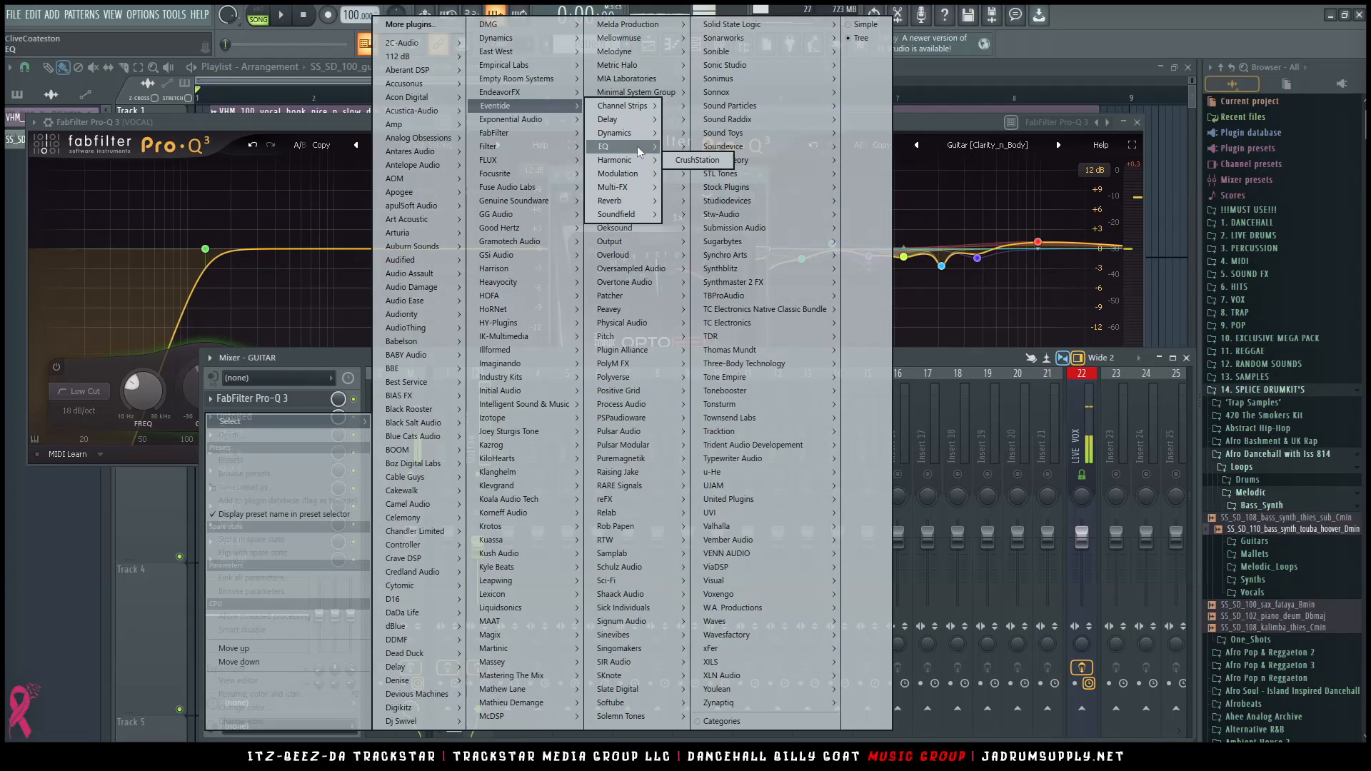
pyautogui.moveTo(628, 174)
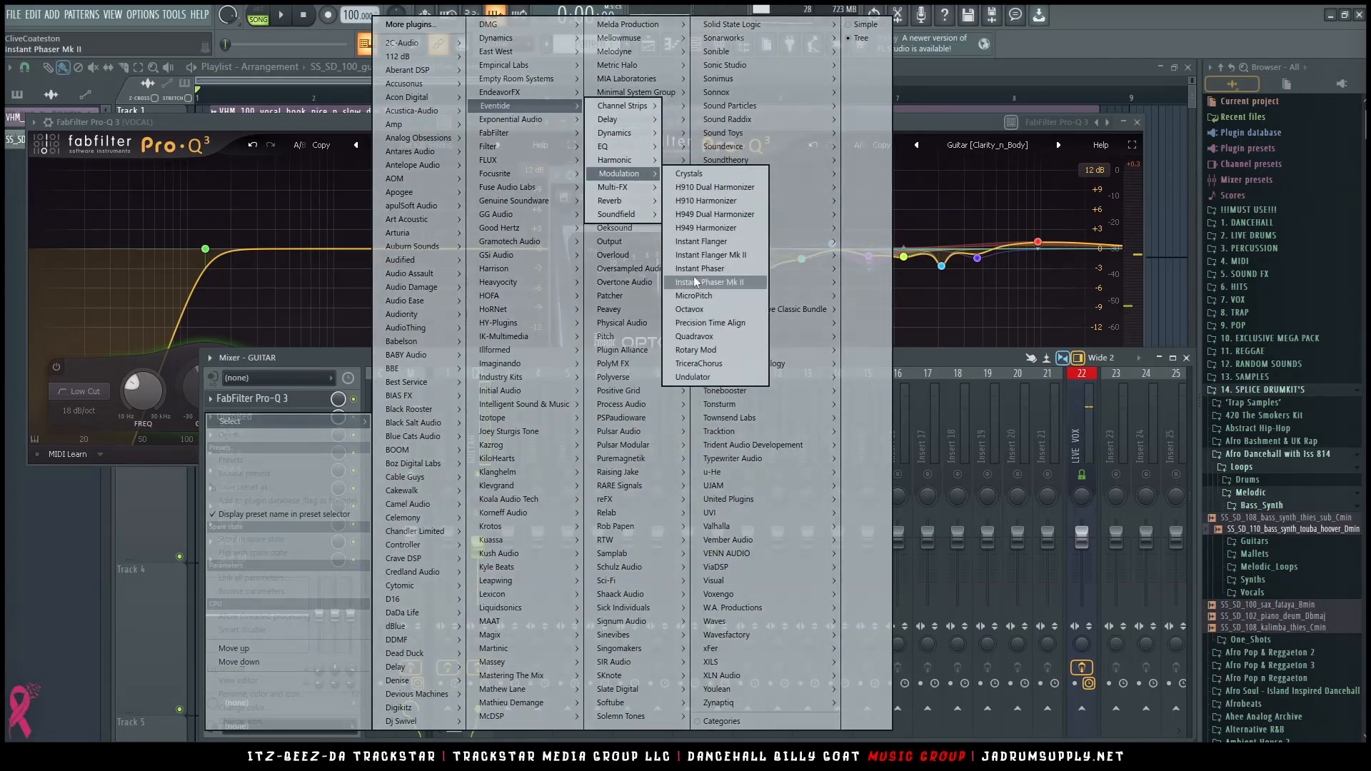
pyautogui.click(710, 362)
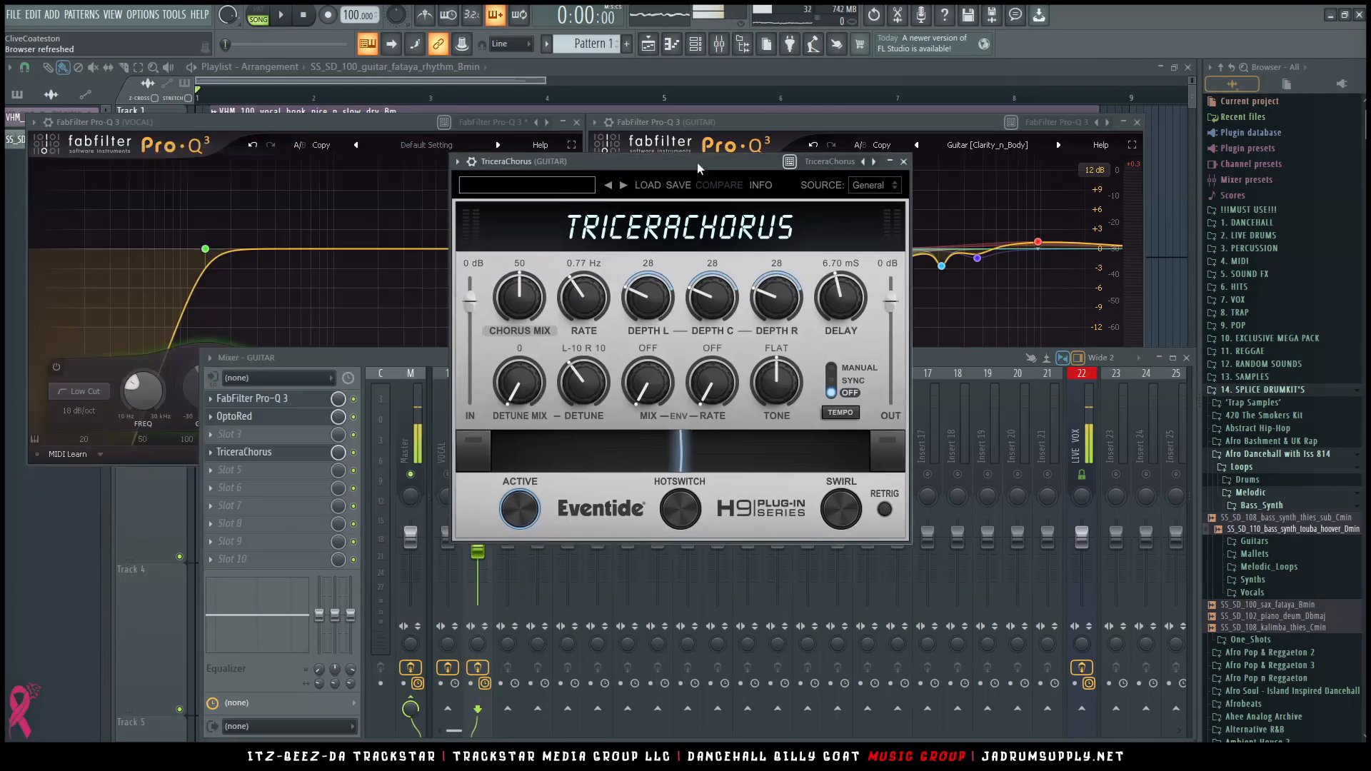
pyautogui.click(542, 186)
pyautogui.moveTo(574, 199)
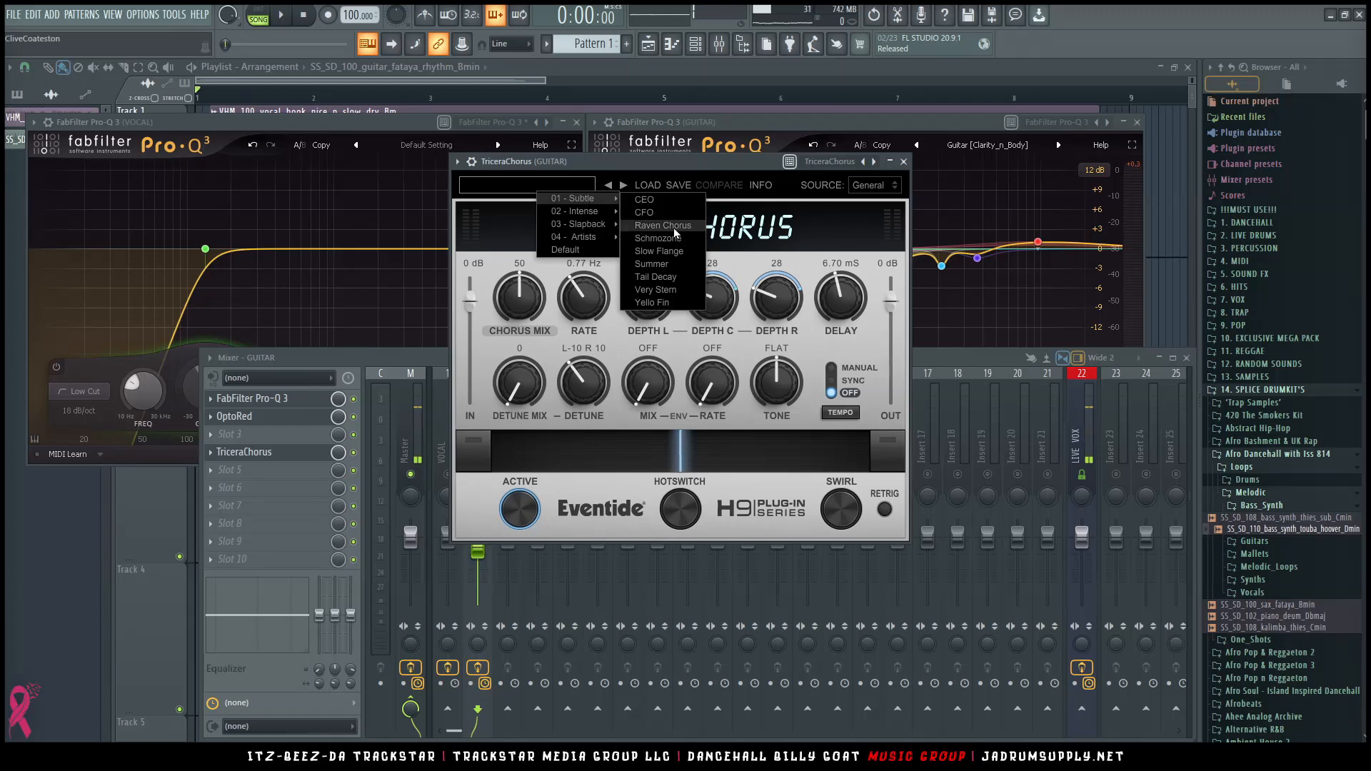
pyautogui.click(674, 226)
# Step: Play the song and compare the guitar with TriceraChorus bypassed and active
pyautogui.press('space')
pyautogui.click(357, 455)
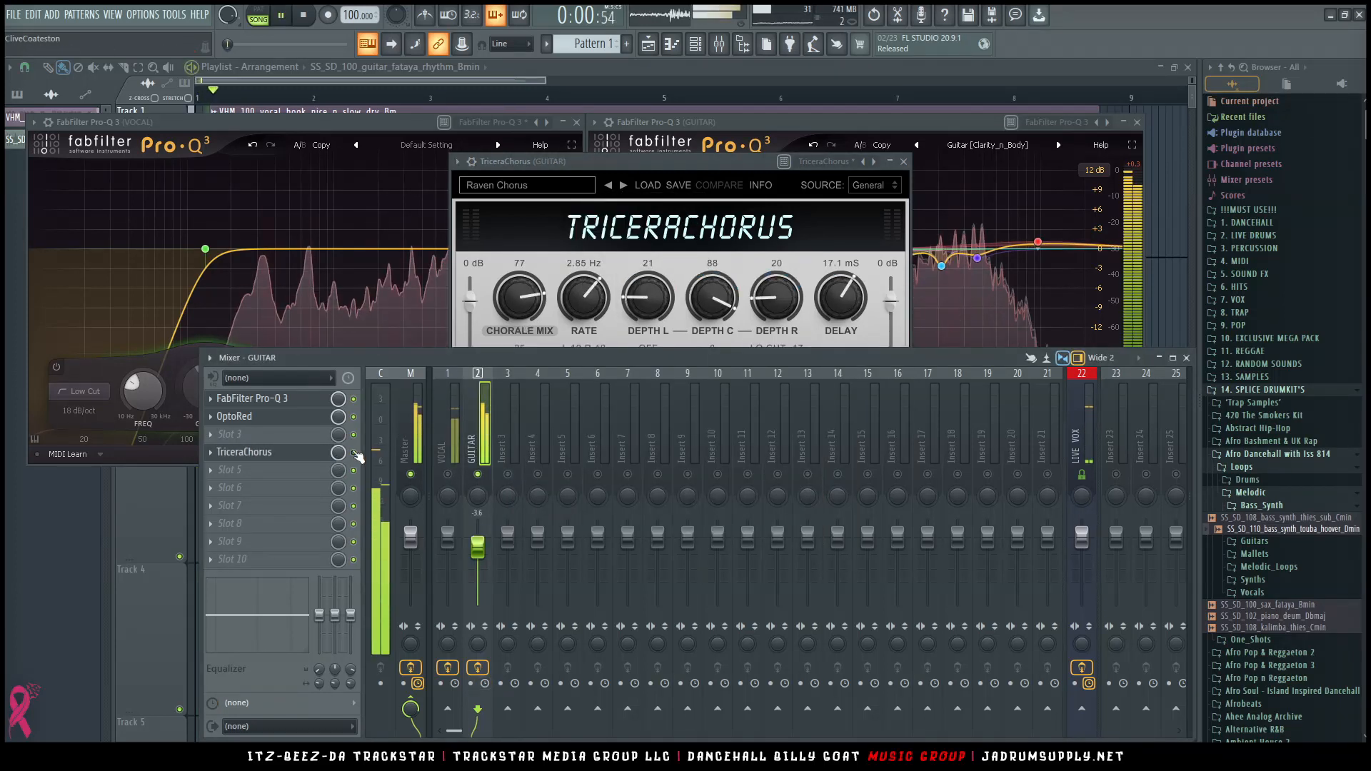
pyautogui.press('space')
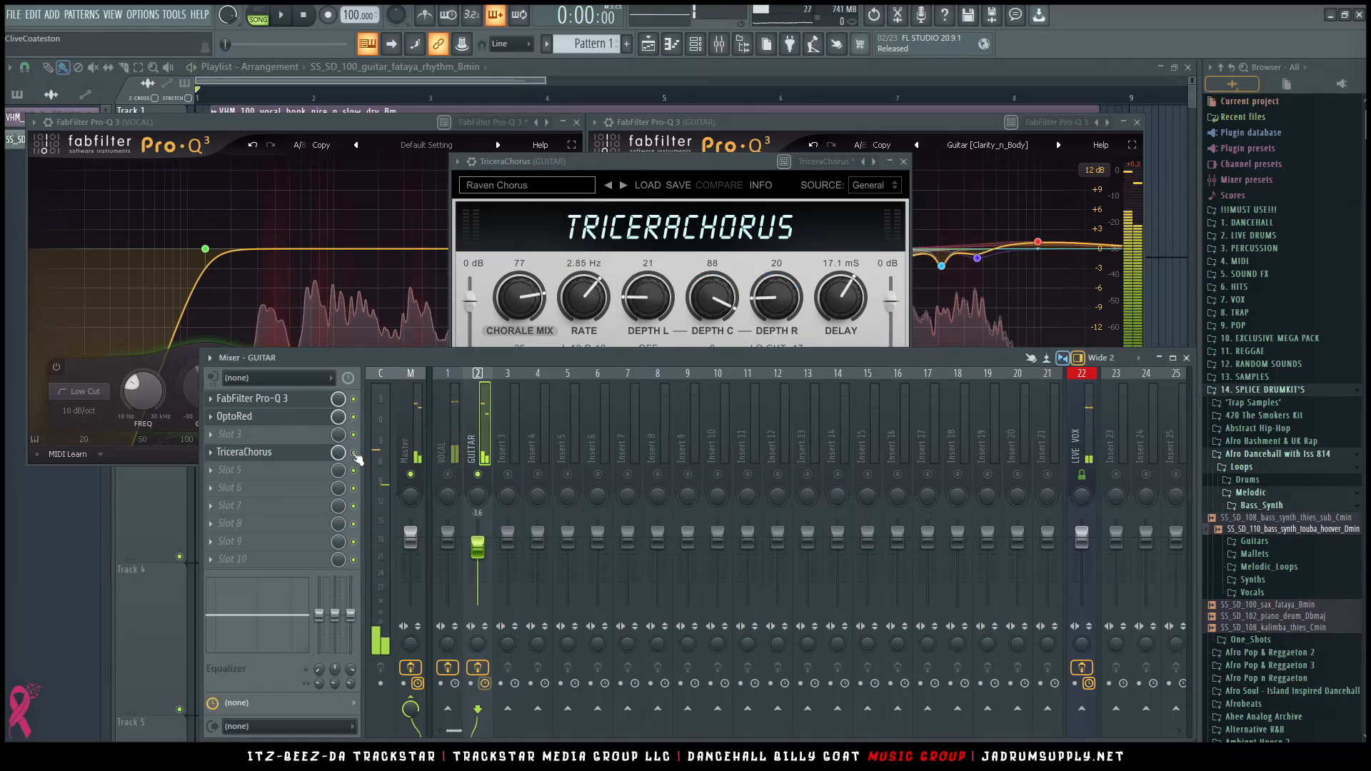
pyautogui.press('space')
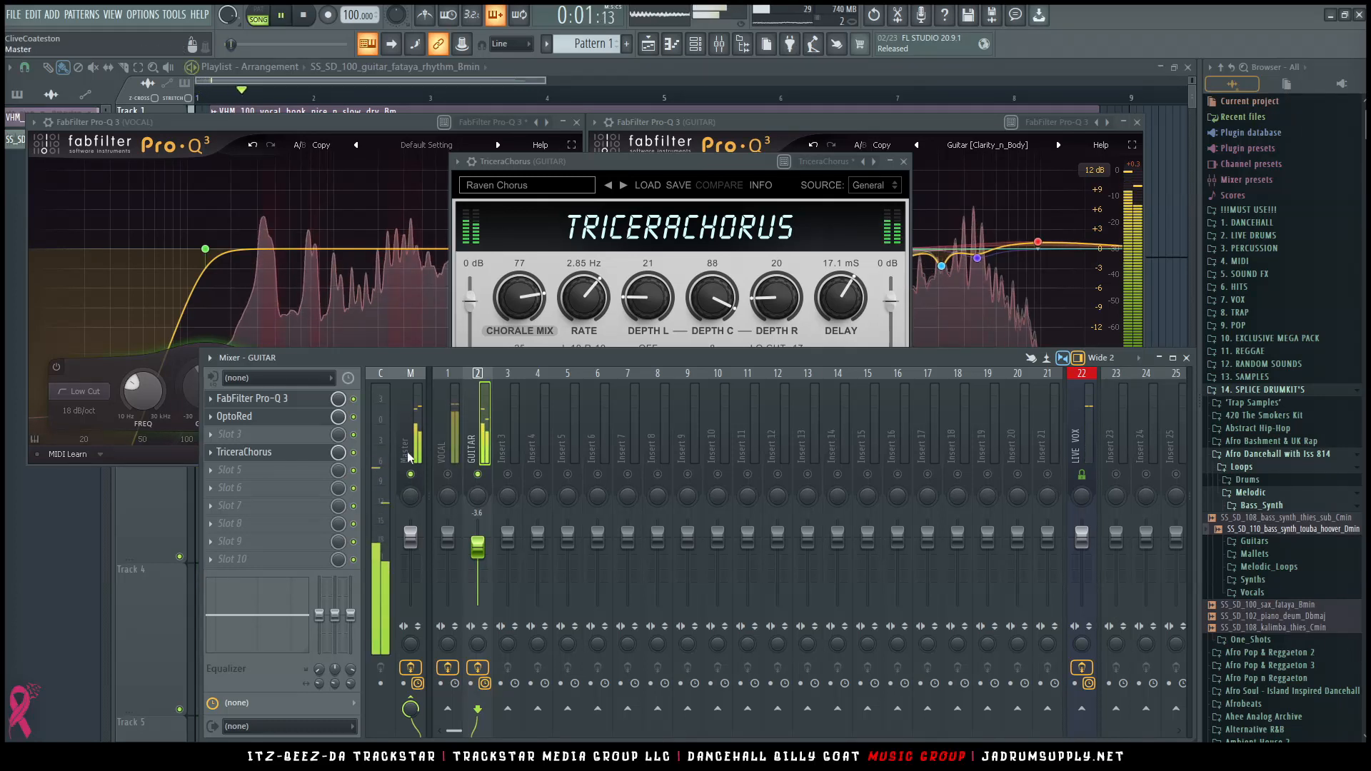
# Step: Sync TriceraChorus to the project tempo and lower its slot's mix level on the GUITAR track
pyautogui.moveTo(716, 163); pyautogui.dragTo(743, 127)
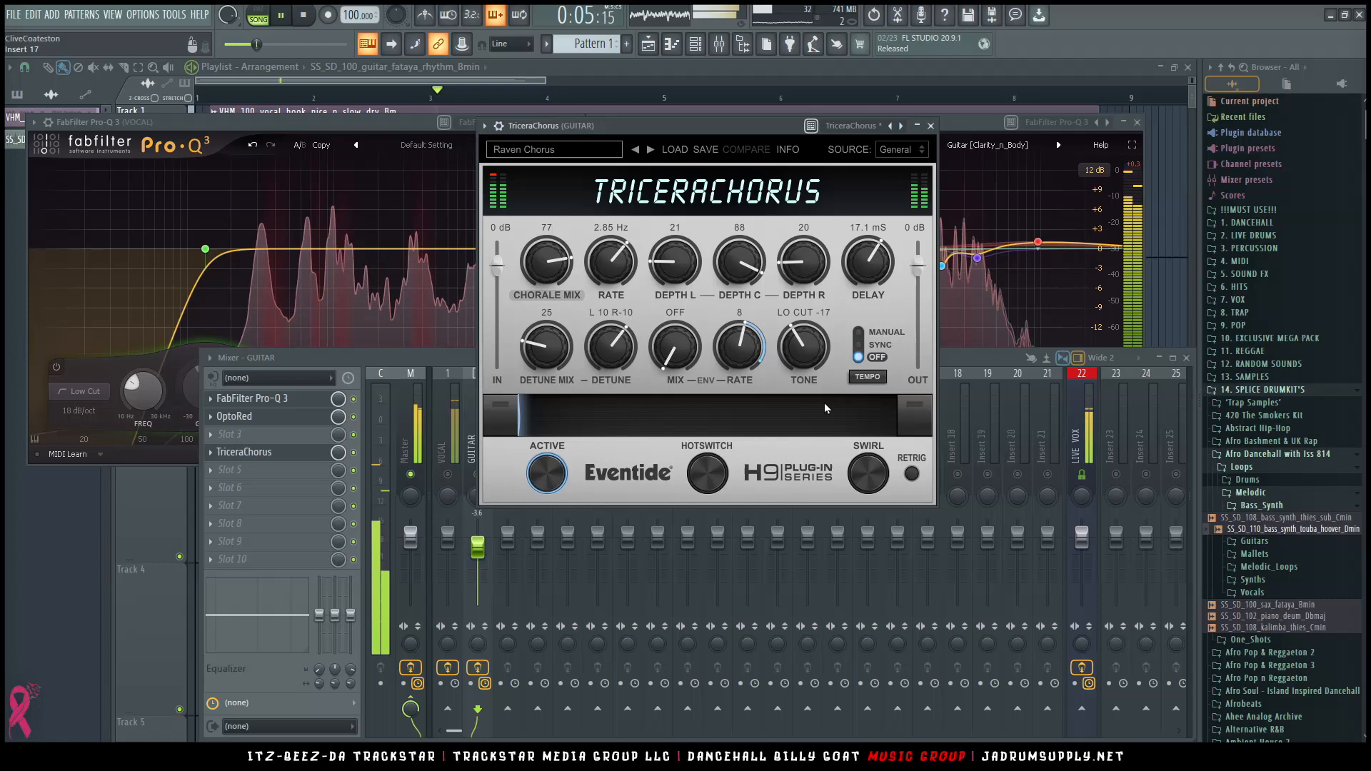
pyautogui.click(877, 345)
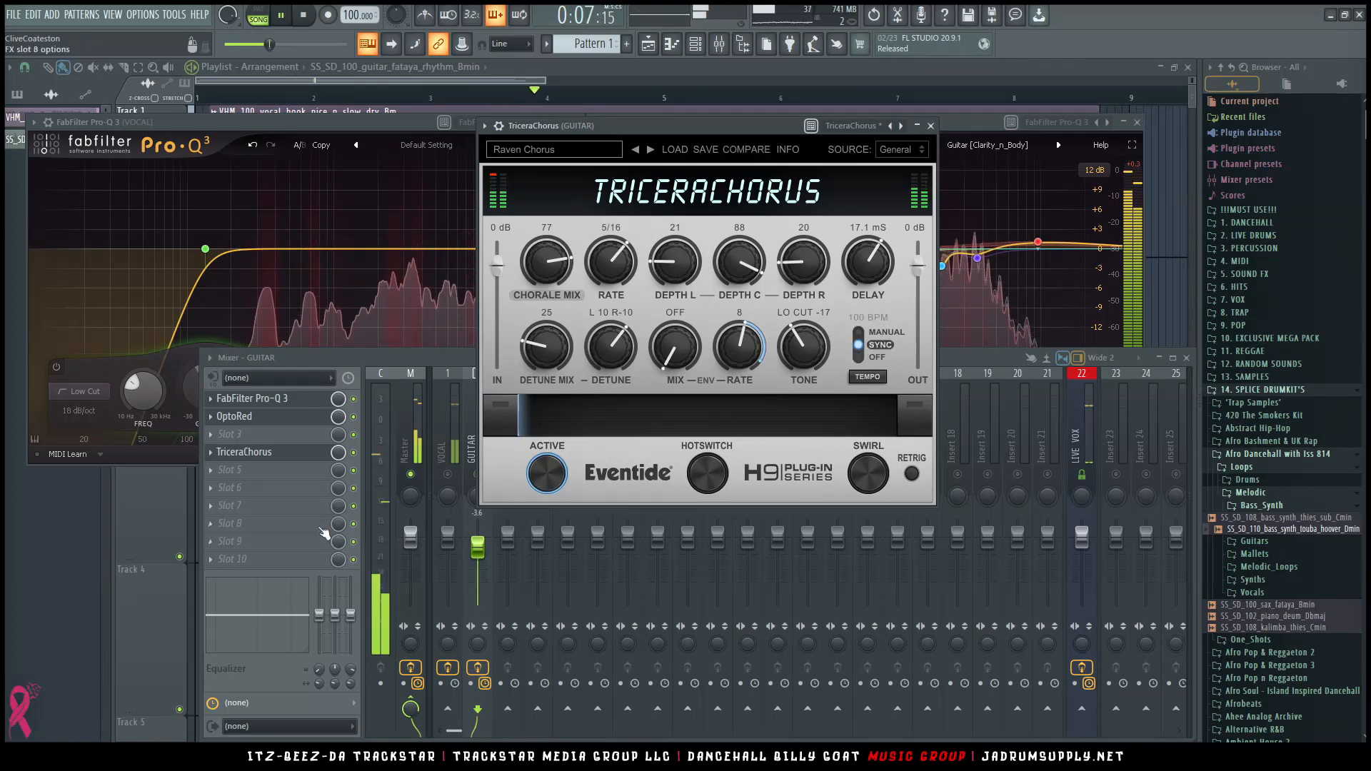
pyautogui.moveTo(338, 454); pyautogui.dragTo(338, 499)
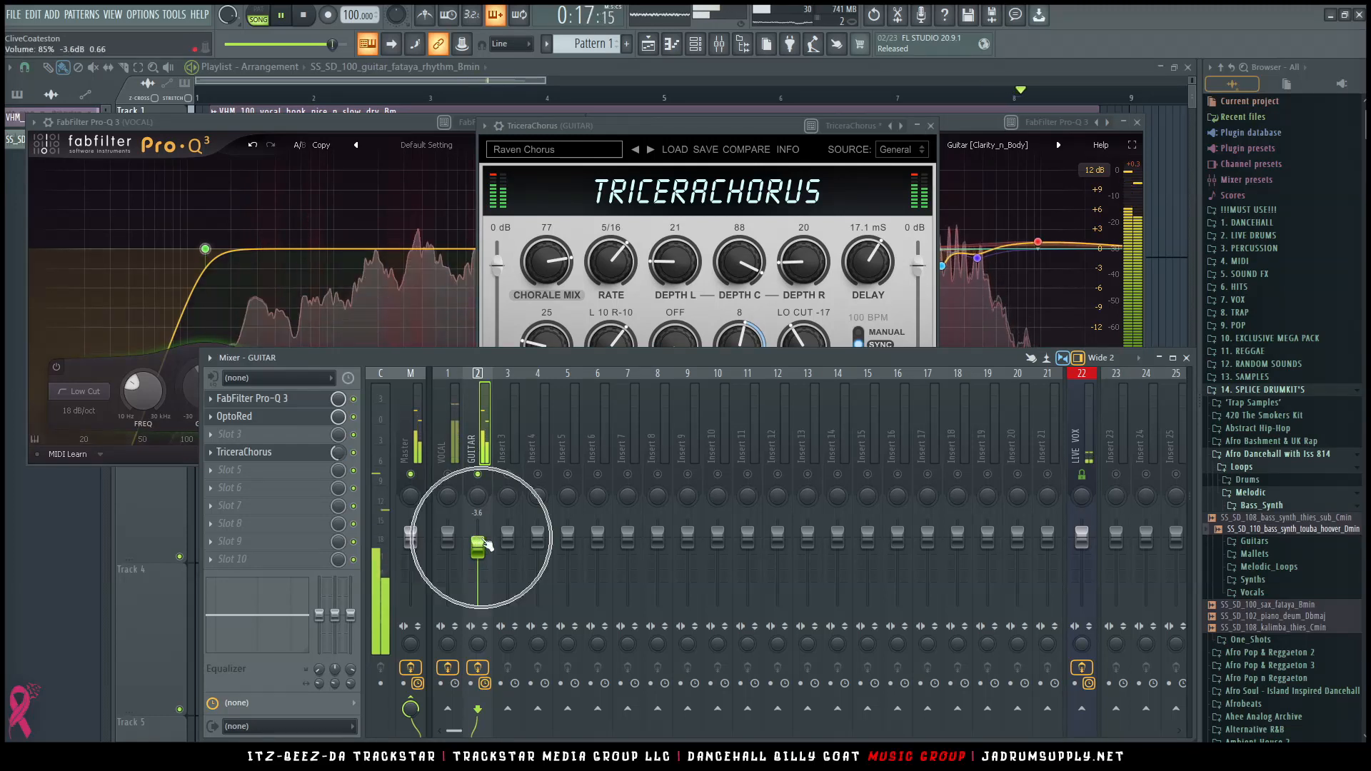
# Step: Send the GUITAR track to Vintage Verb at 28% and to SongSig-A at 8%, then stop playback
pyautogui.scroll(-3, 1078, 443)
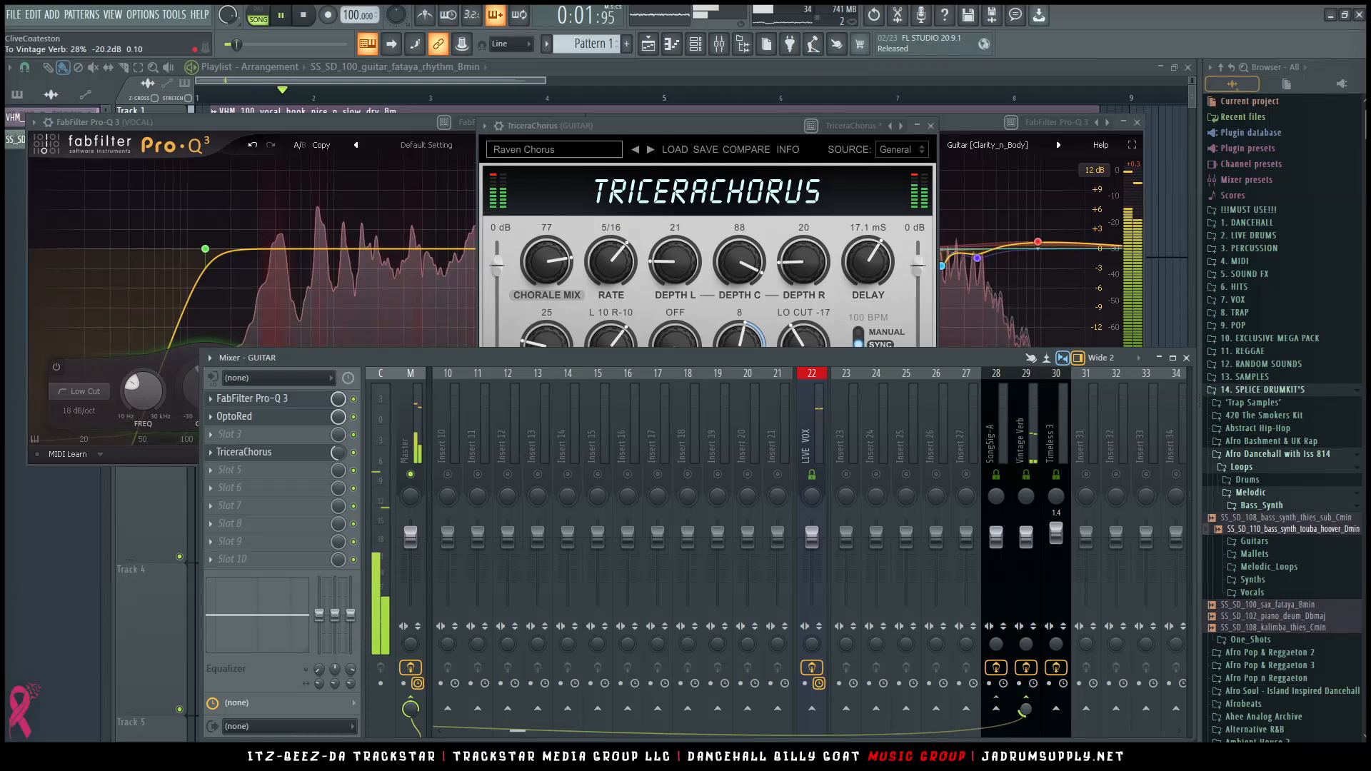
pyautogui.click(996, 709)
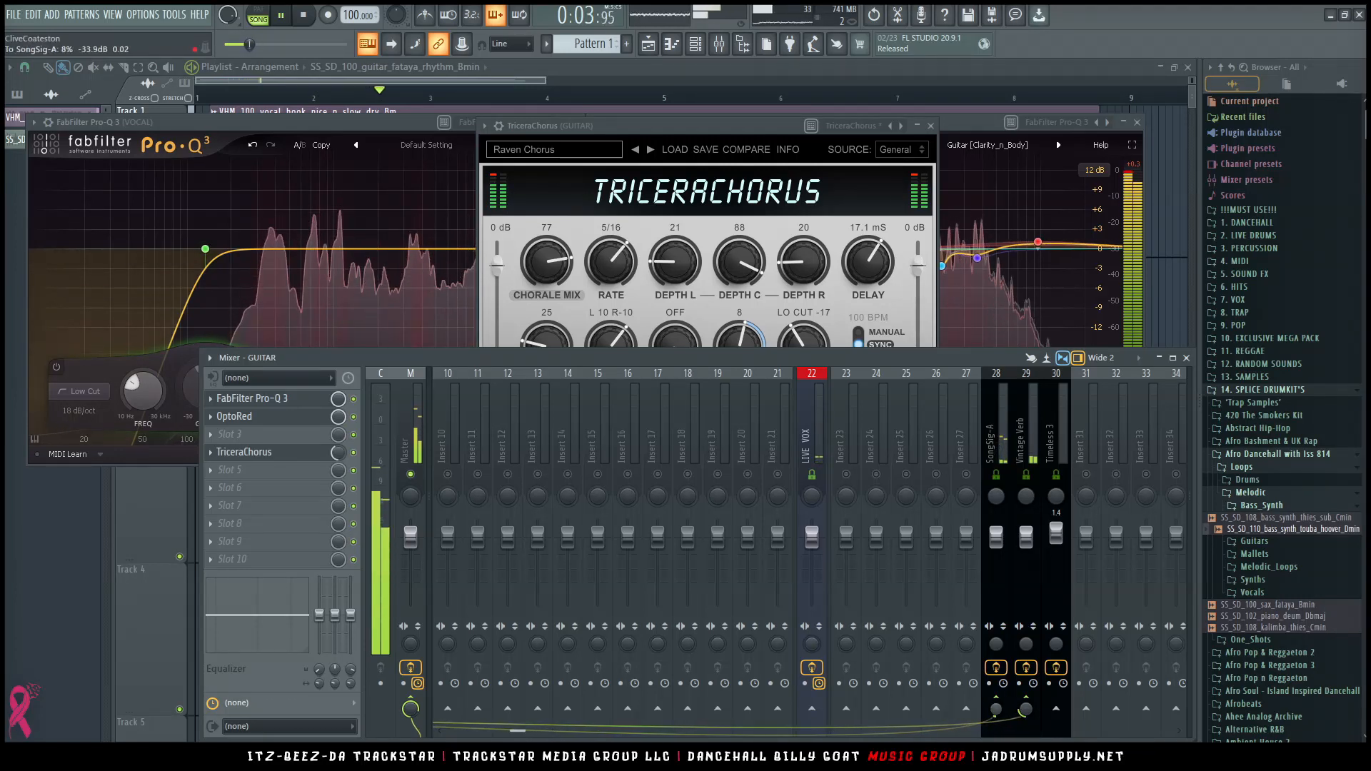
pyautogui.scroll(3, 634, 425)
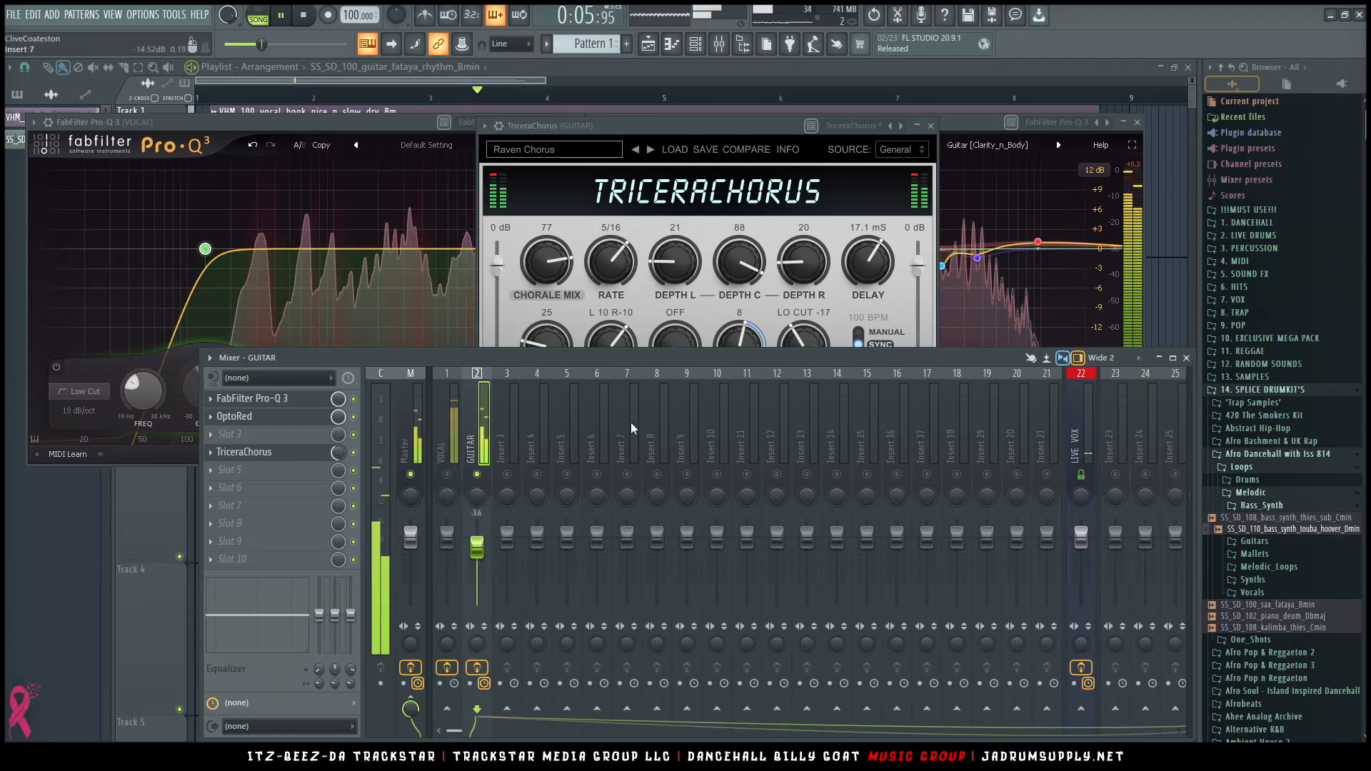
pyautogui.press('space')
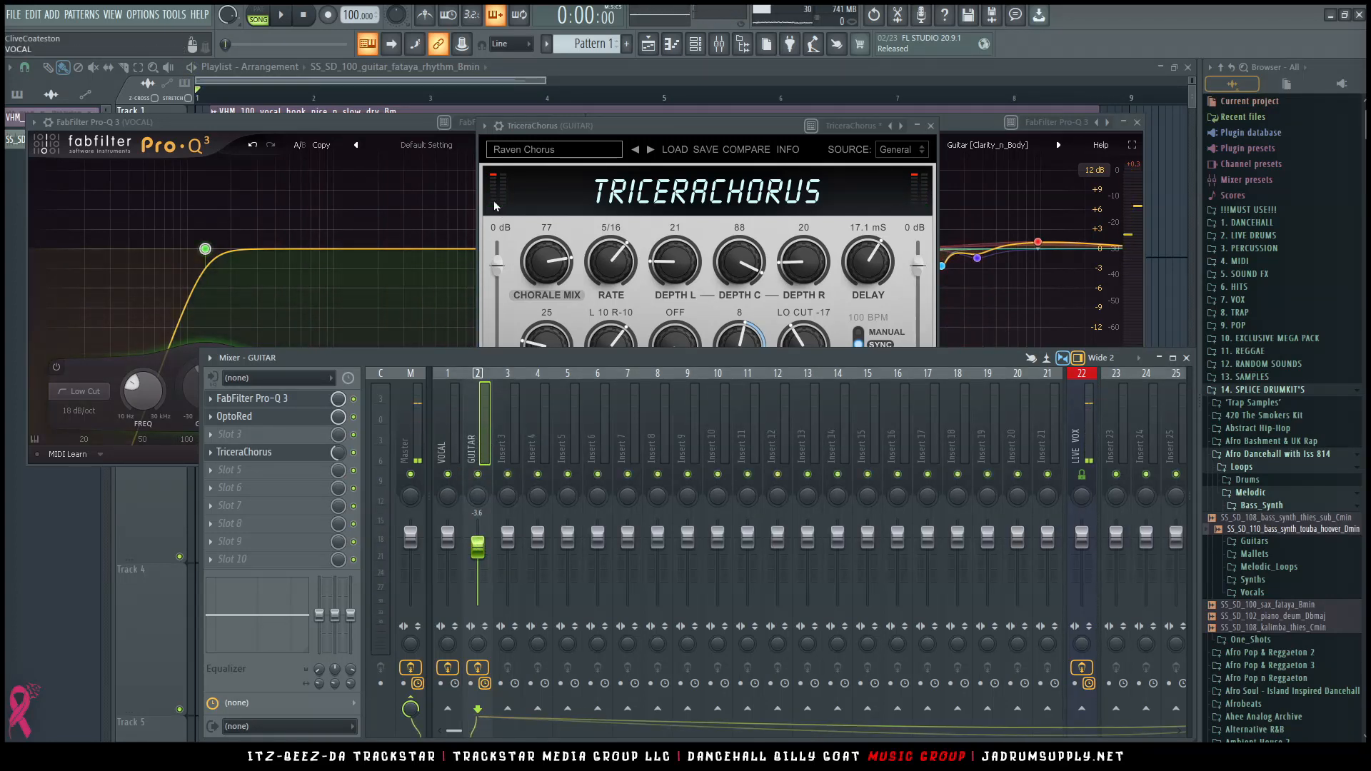
# Step: Close TriceraChorus and load Softube's Tube-Tech CL 1B mk II into the VOCAL track's second effect slot
pyautogui.click(934, 126)
pyautogui.click(433, 225)
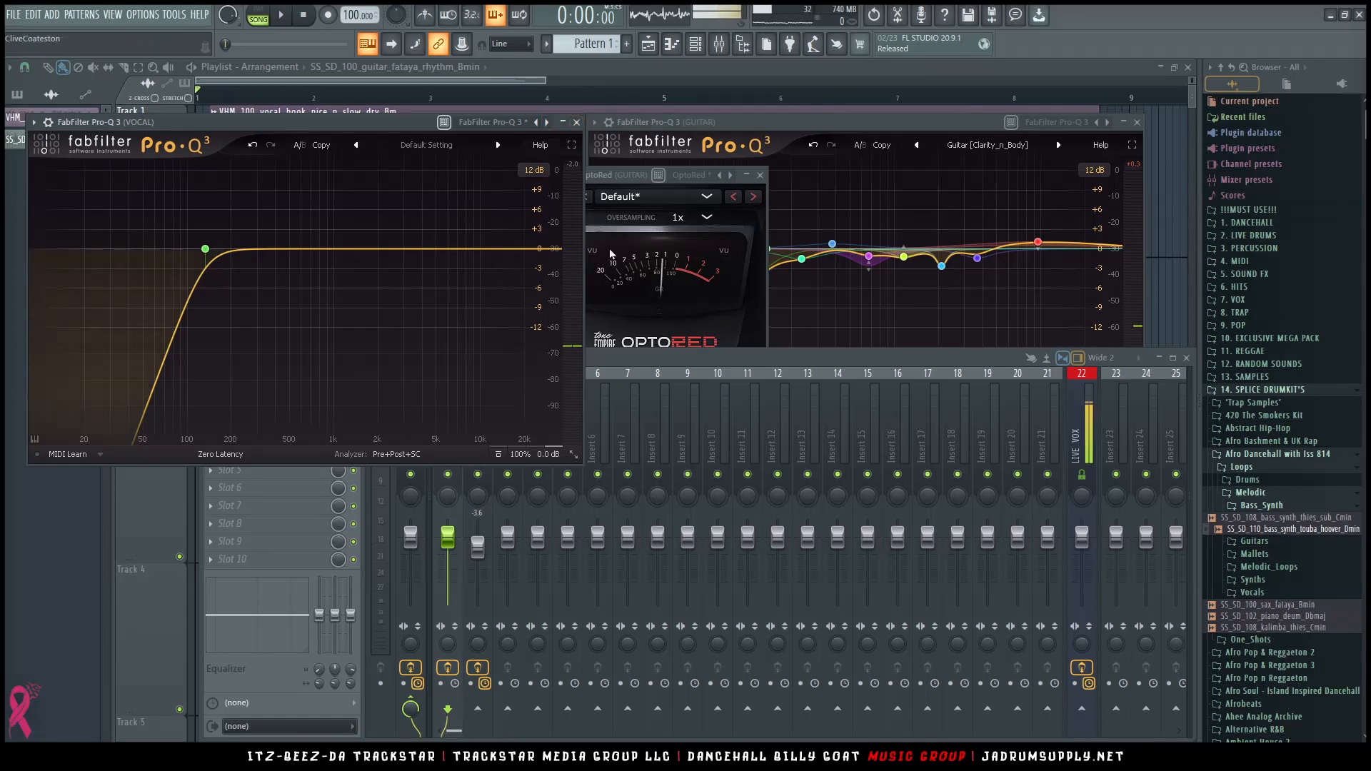
pyautogui.click(650, 375)
pyautogui.click(443, 420)
pyautogui.click(229, 417)
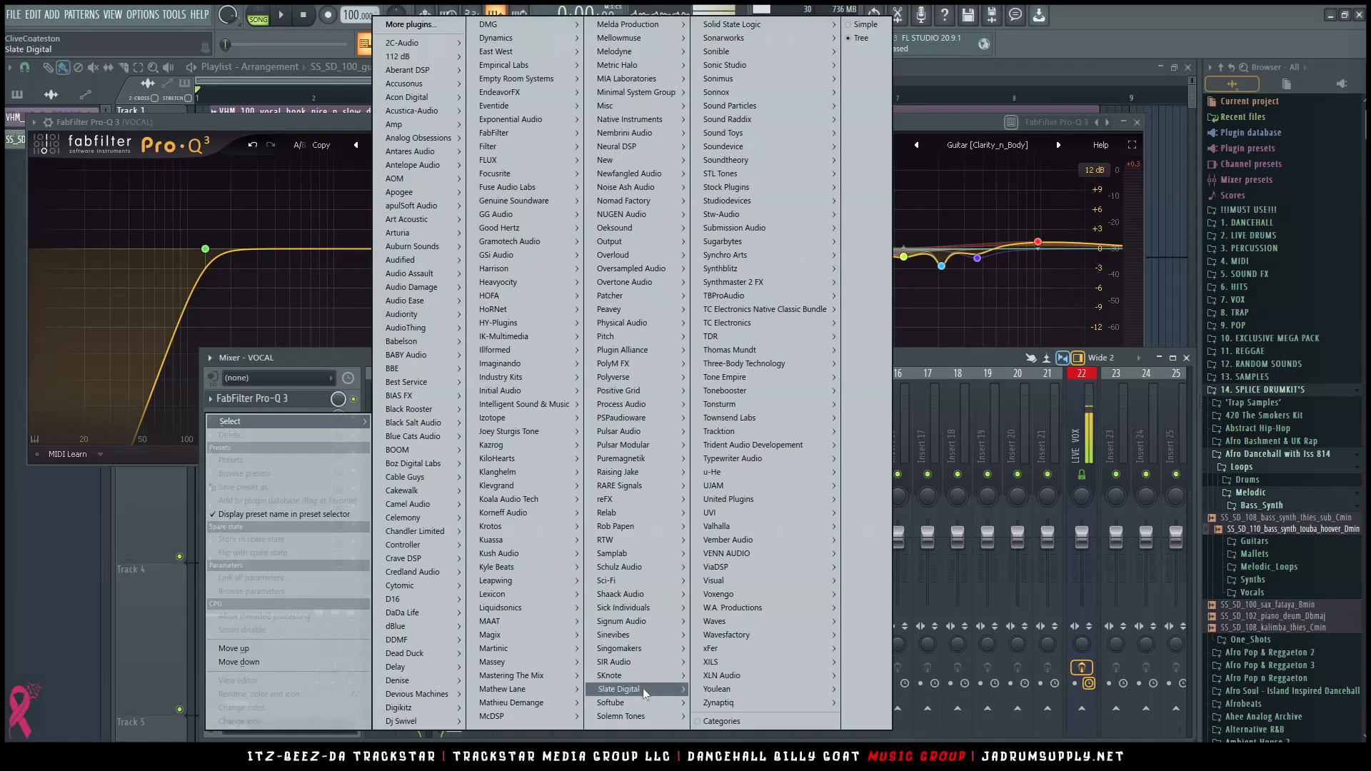
pyautogui.moveTo(654, 703)
pyautogui.moveTo(746, 707)
pyautogui.moveTo(864, 705)
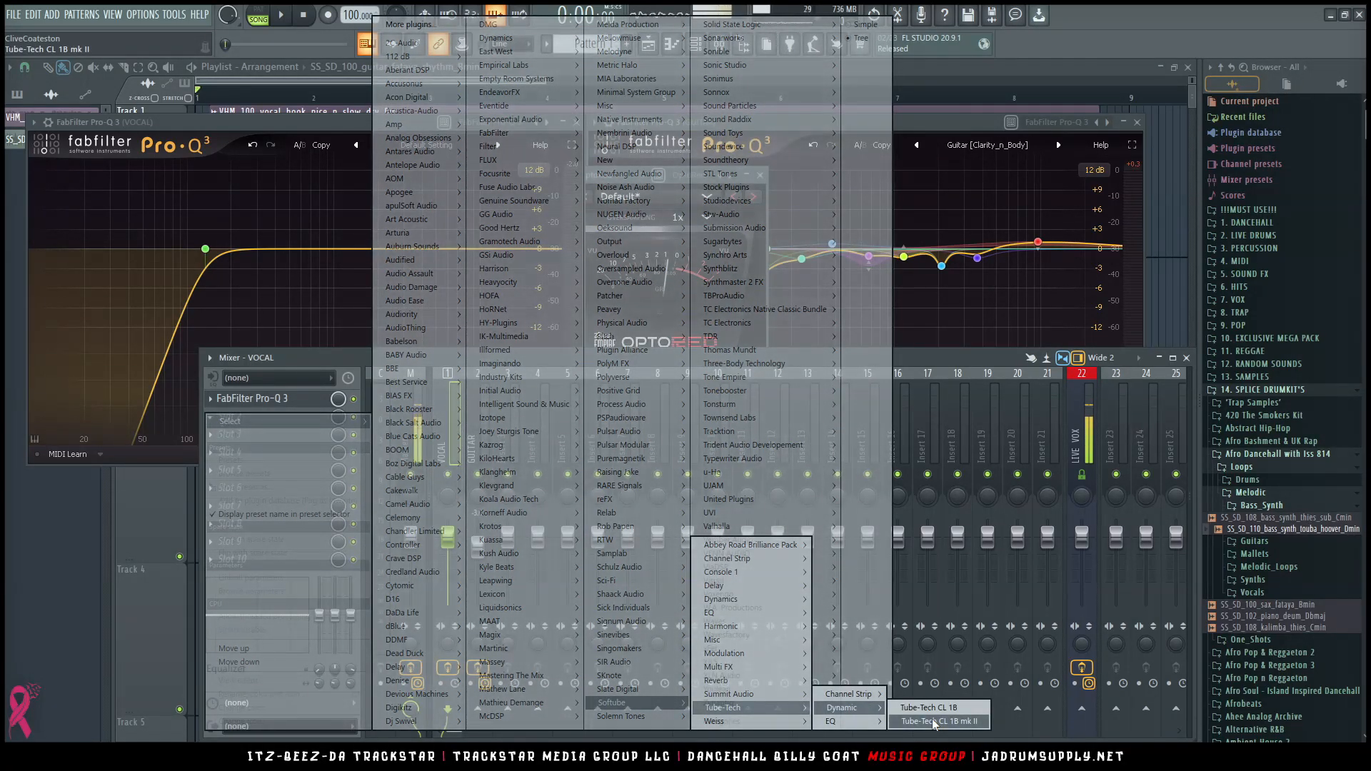
pyautogui.click(932, 720)
# Step: Shorten the Tube-Tech's attack, lower its ratio toward 2:1, and set its threshold to about 0.2 dB while the song plays
pyautogui.moveTo(350, 226); pyautogui.dragTo(374, 132)
pyautogui.press('space')
pyautogui.moveTo(567, 333); pyautogui.dragTo(566, 350)
pyautogui.press('space')
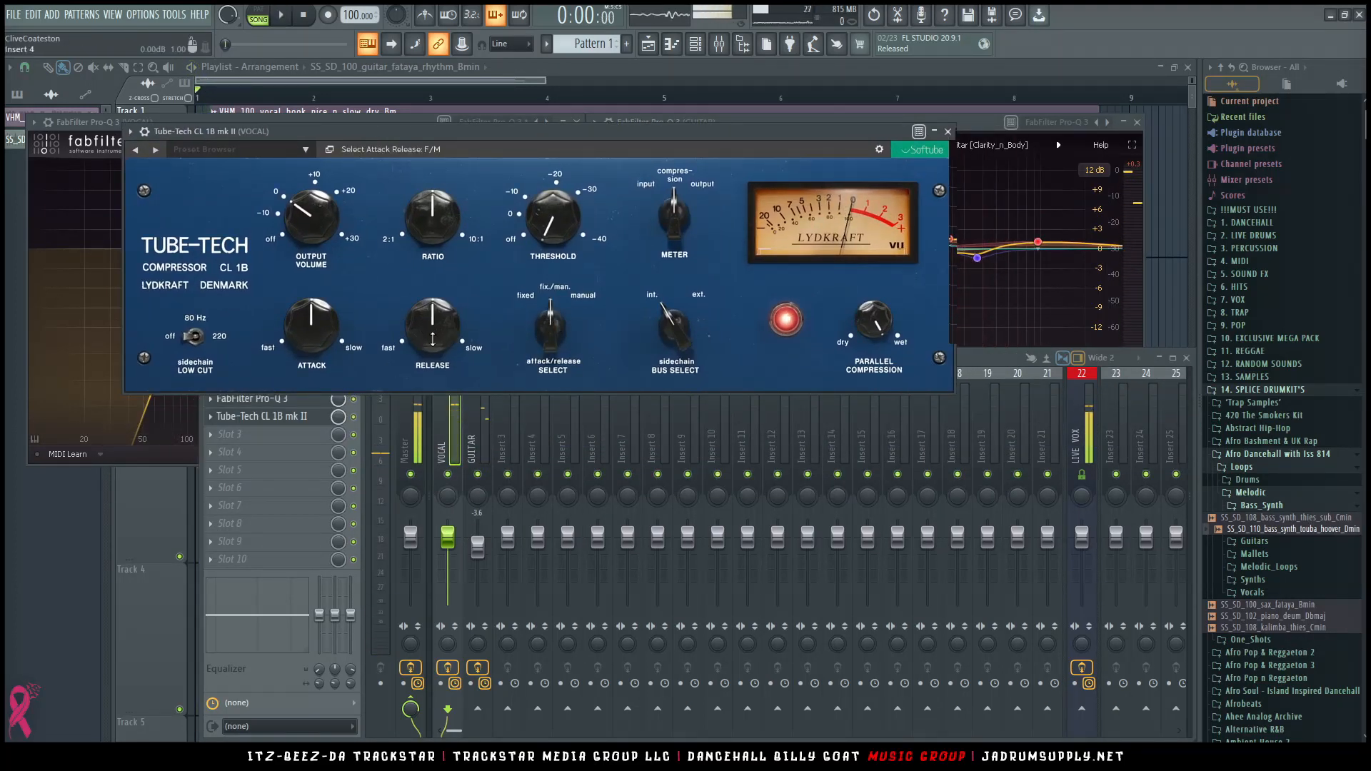
pyautogui.moveTo(322, 328); pyautogui.dragTo(317, 371)
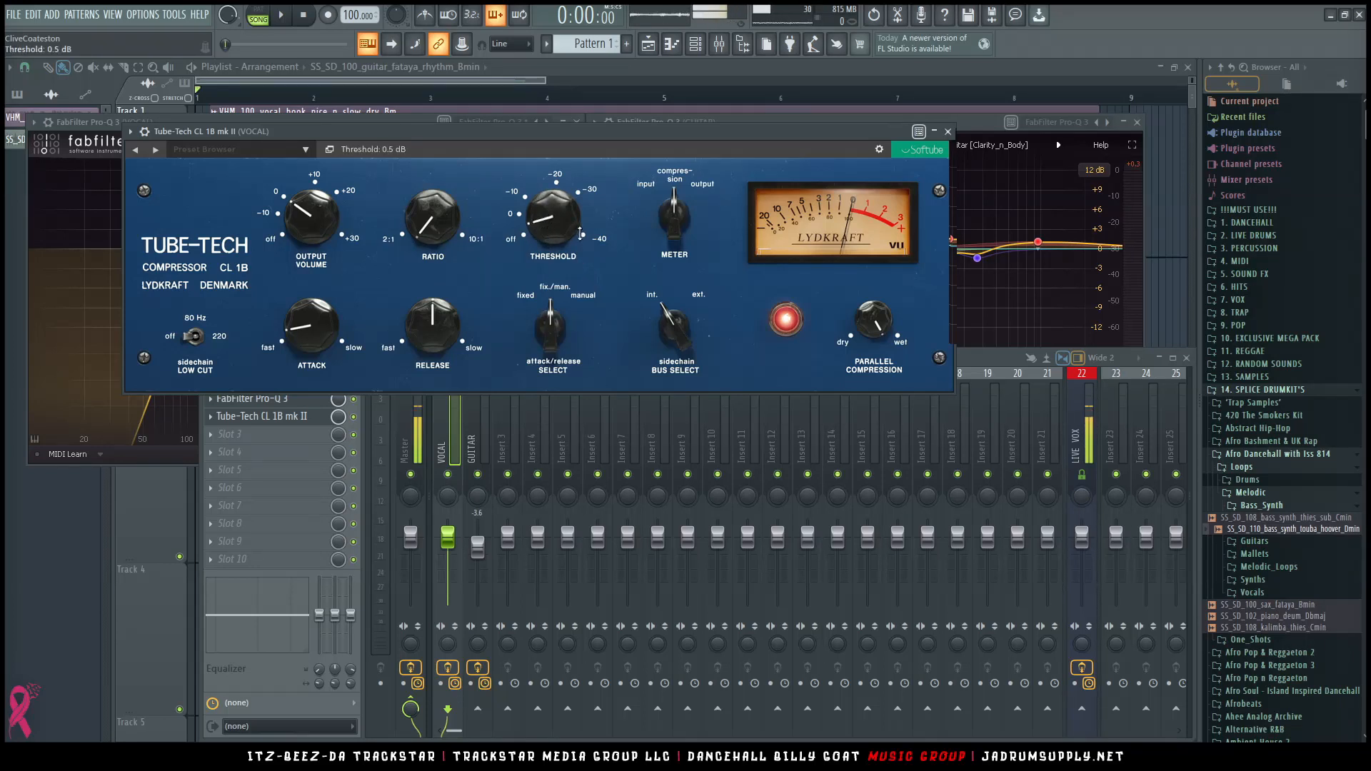
pyautogui.press('space')
pyautogui.moveTo(555, 220)
pyautogui.mouseDown()
pyautogui.moveTo(536, 210)
pyautogui.moveTo(544, 225)
pyautogui.mouseUp()
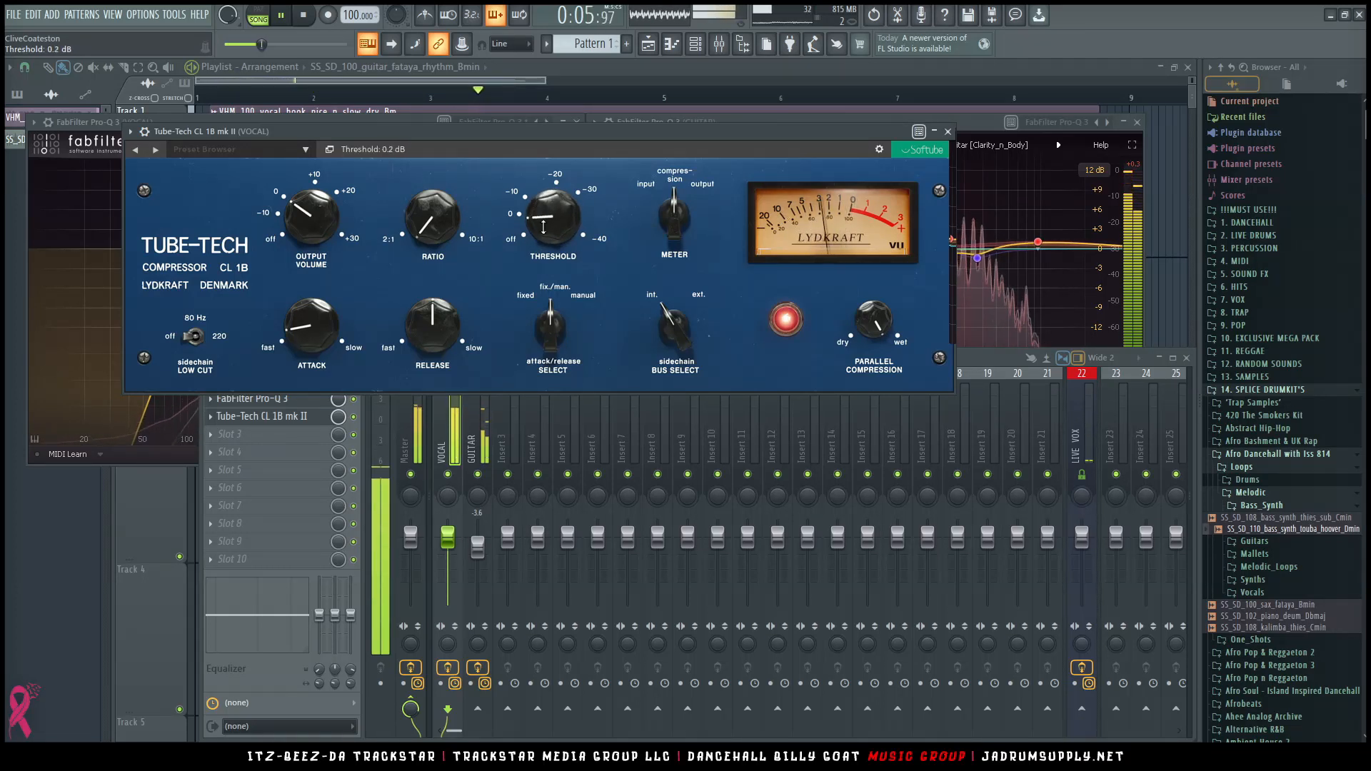
# Step: Switch the Tube-Tech's attack/release to manual, raise its output, shorten its release slightly and set threshold to -1.4 dB and parallel compression to 83%
pyautogui.click(554, 330)
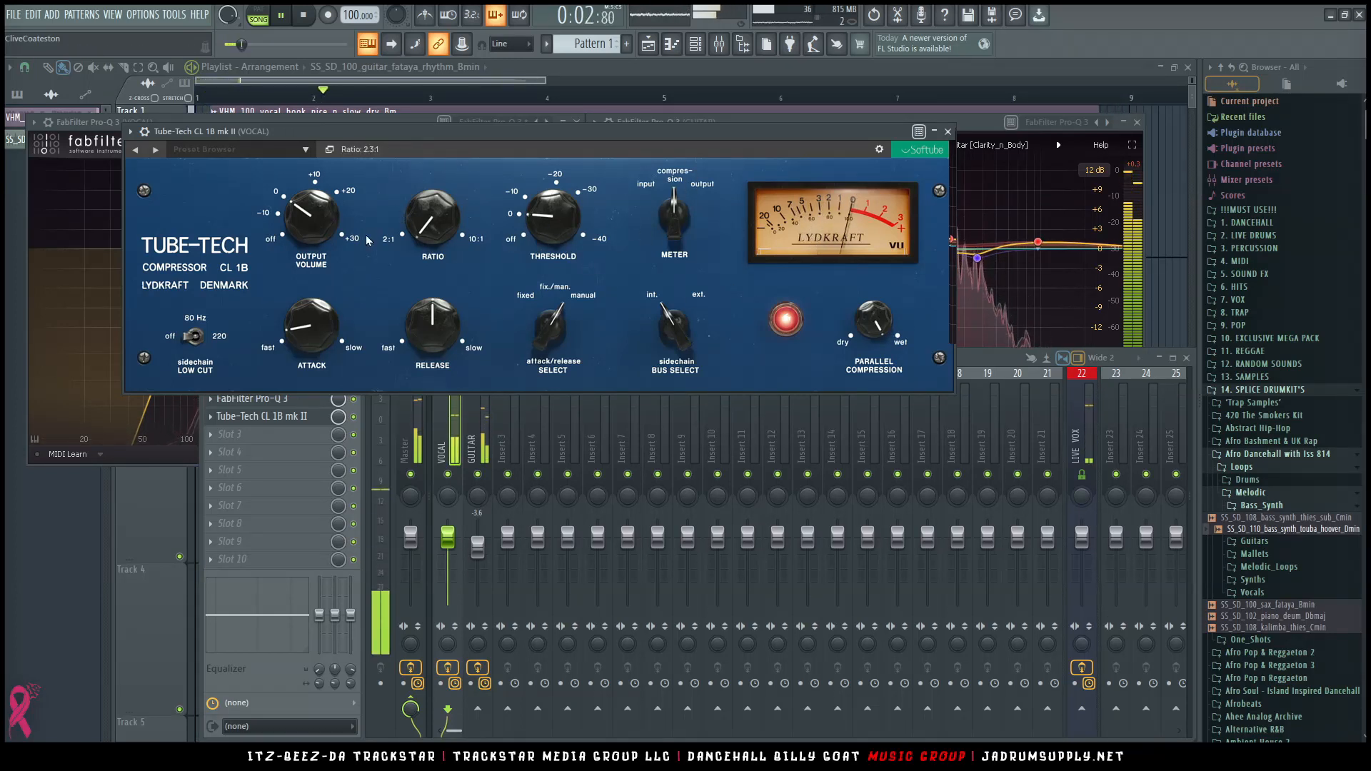
pyautogui.moveTo(293, 228); pyautogui.dragTo(298, 224)
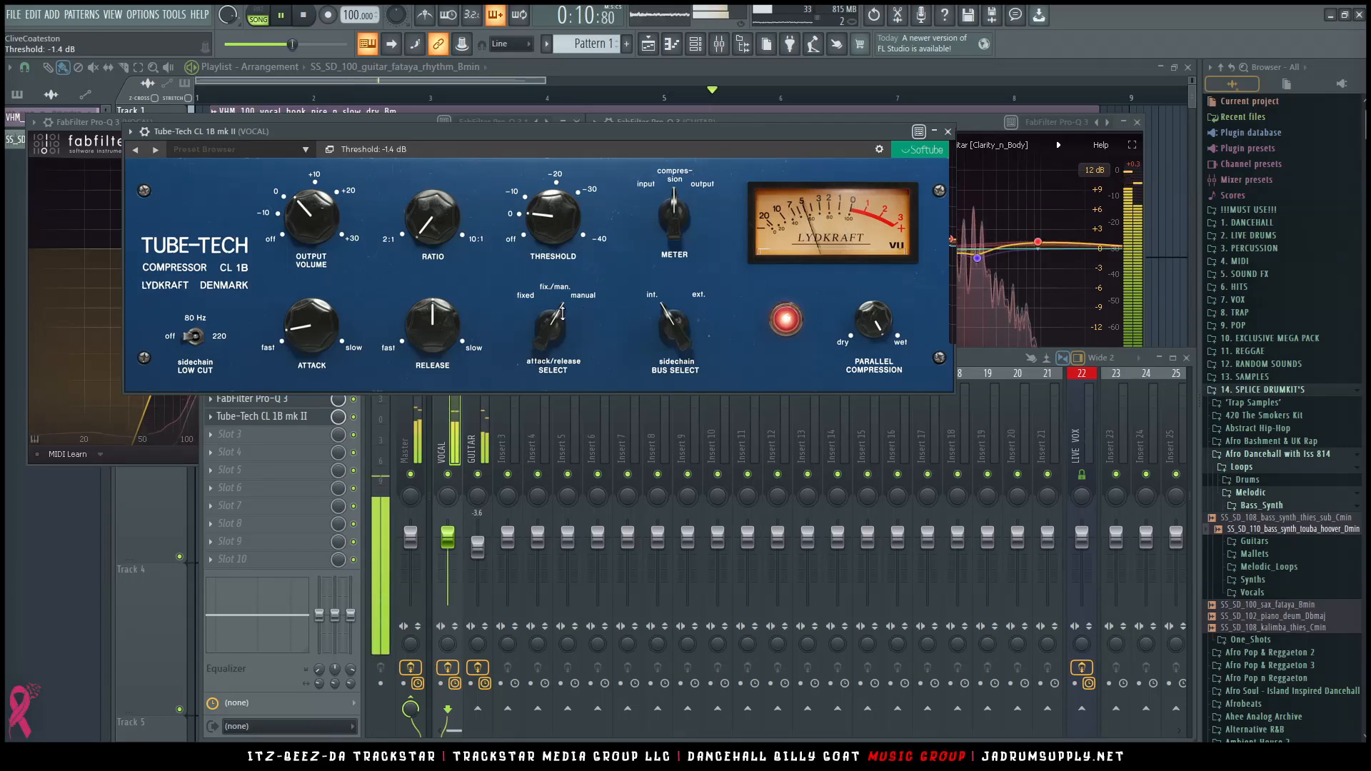
pyautogui.moveTo(422, 338); pyautogui.dragTo(422, 334)
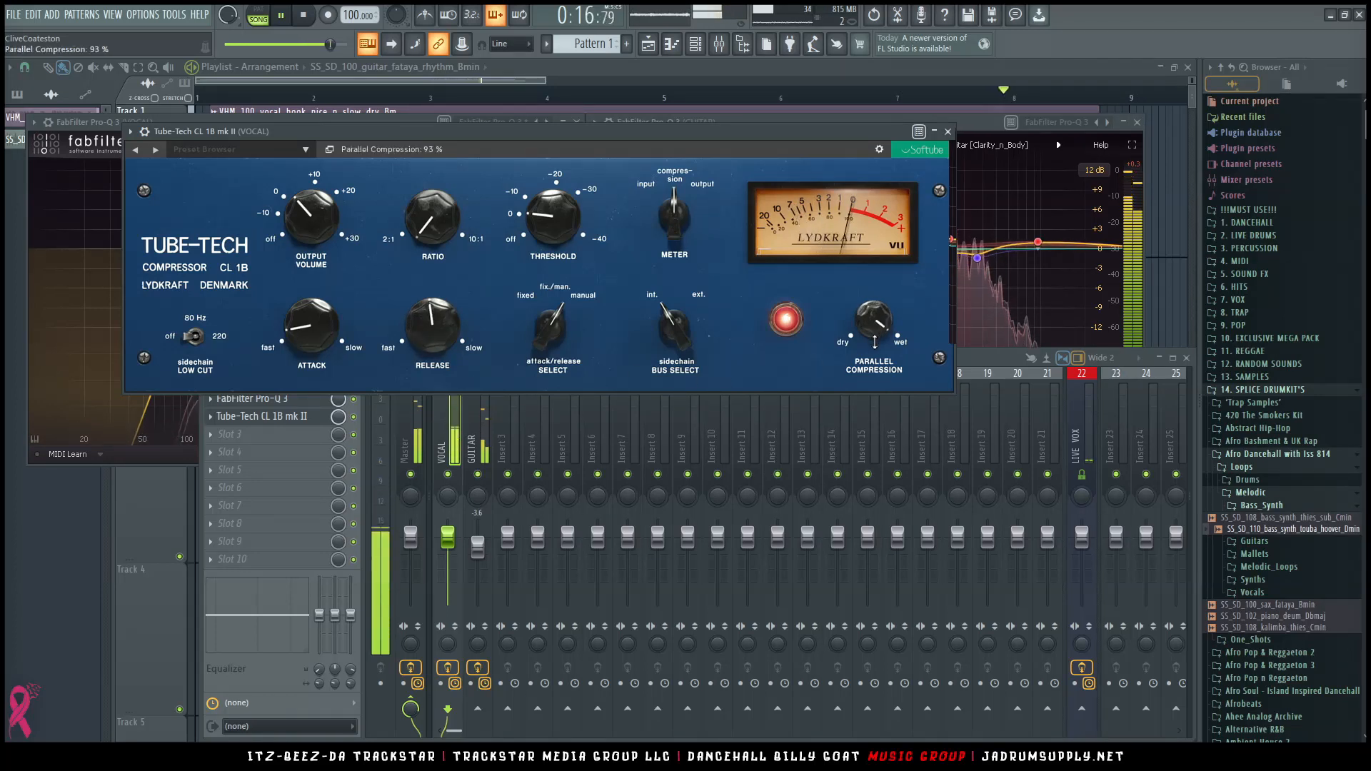
pyautogui.moveTo(873, 348); pyautogui.dragTo(873, 351)
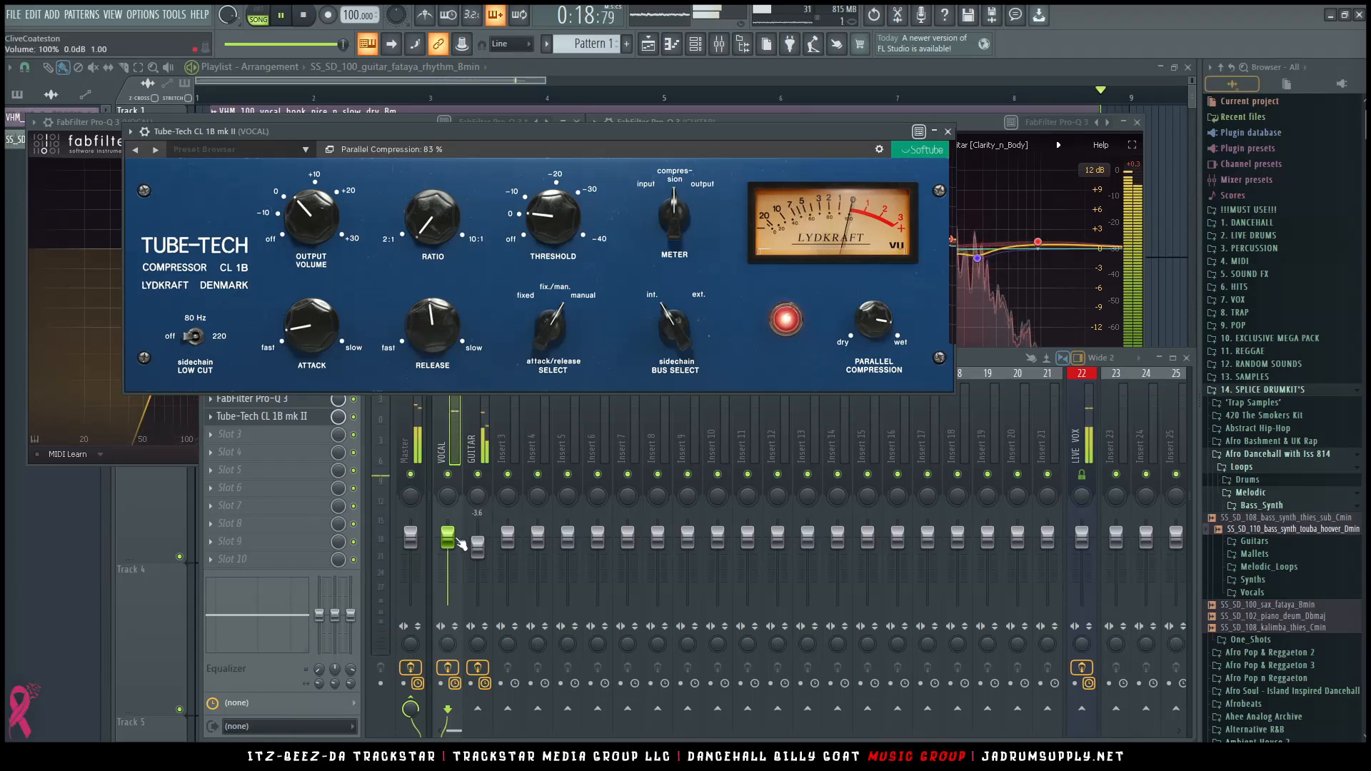
# Step: Set the VOCAL track's volume to -2.4 dB, comparing it with its effects bypassed and active, then stop playback
pyautogui.moveTo(448, 536); pyautogui.dragTo(448, 540)
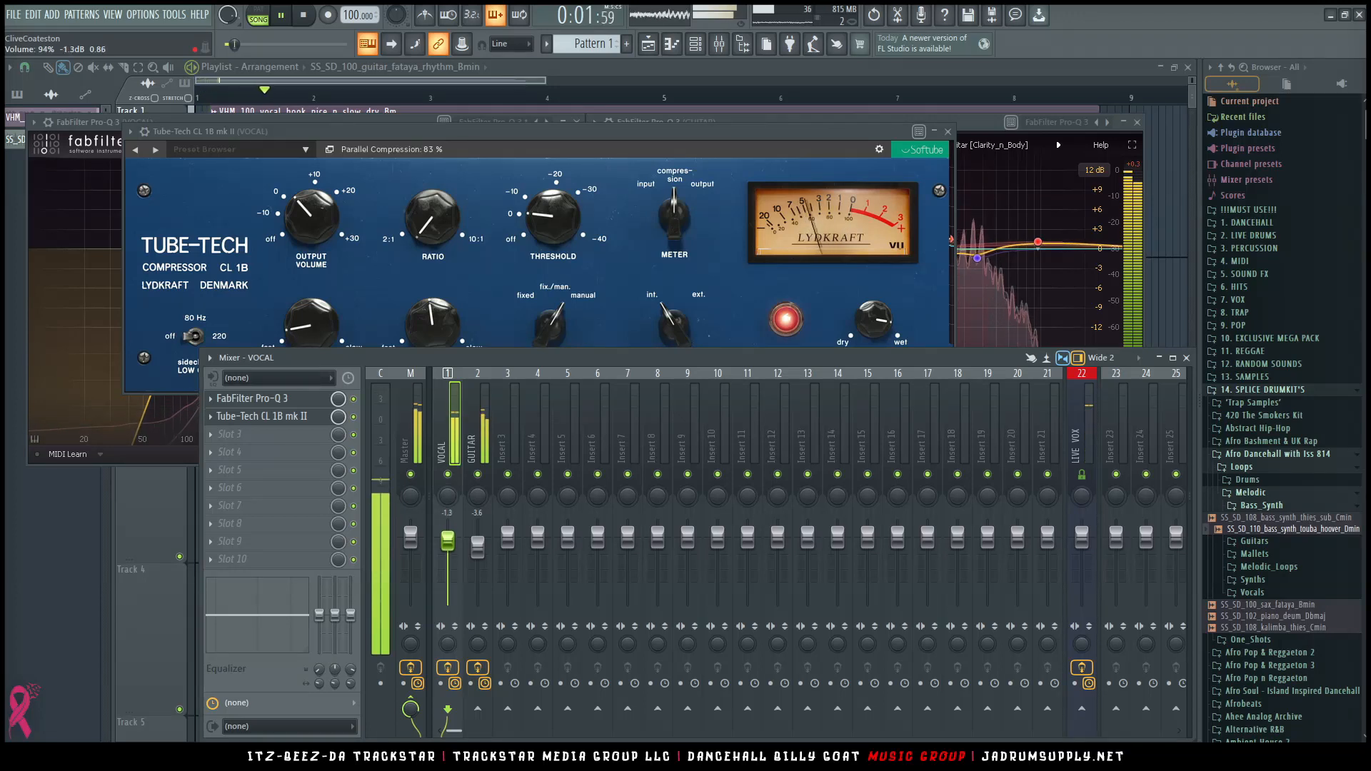
pyautogui.moveTo(448, 543); pyautogui.dragTo(448, 544)
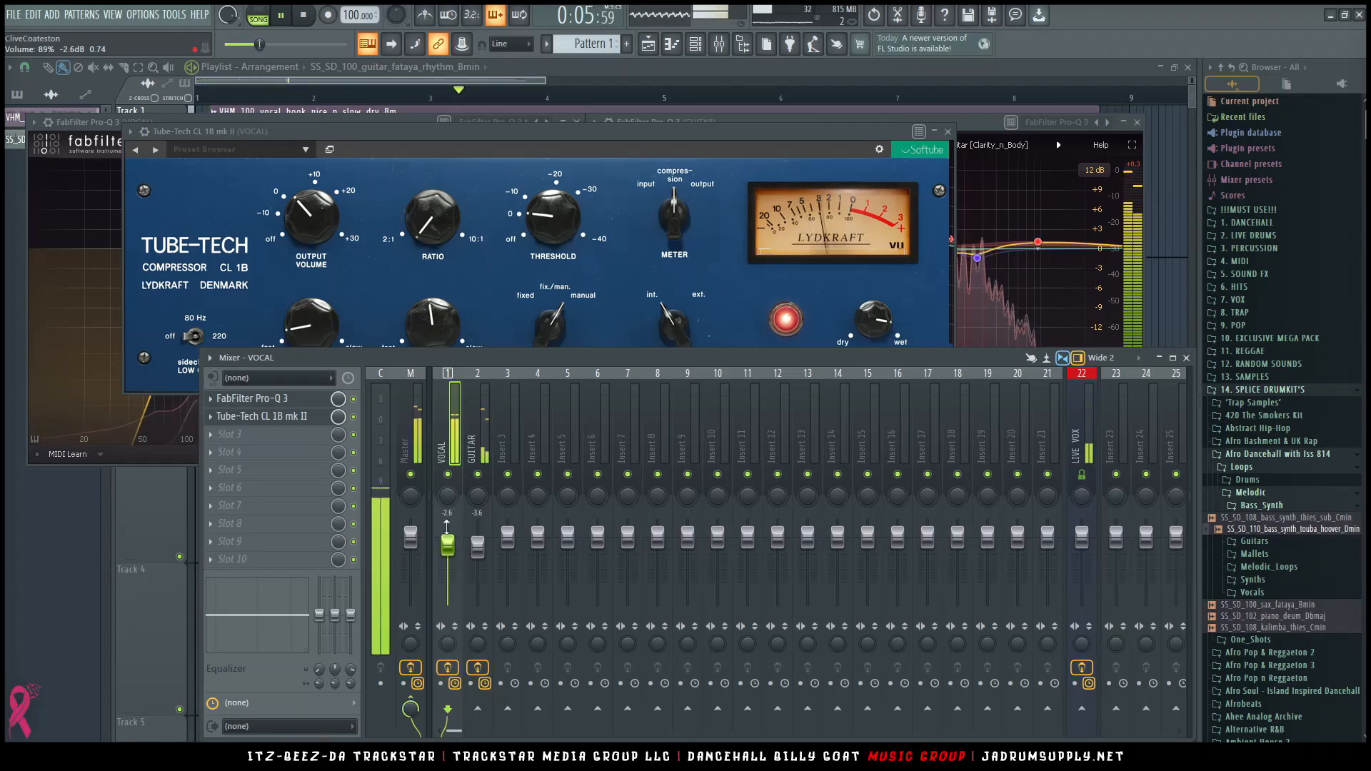
pyautogui.click(447, 667)
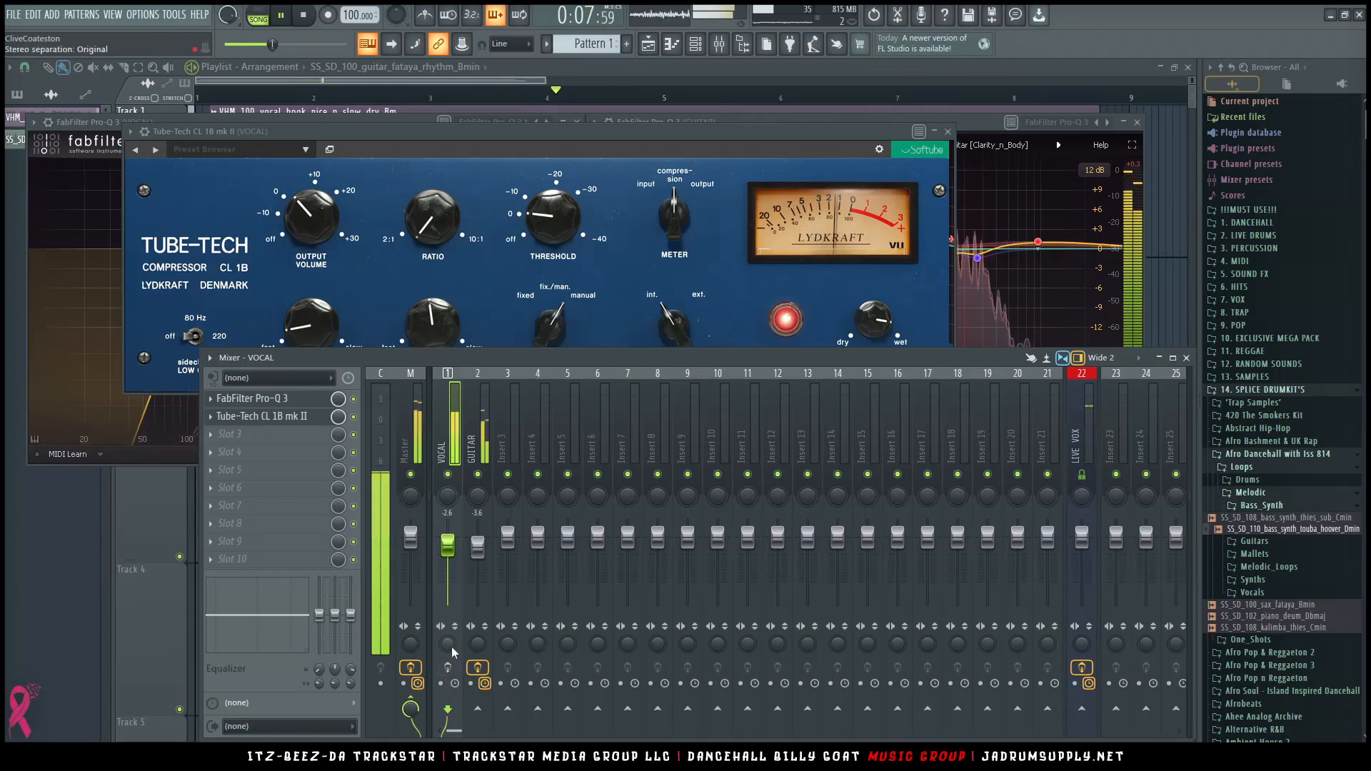
pyautogui.click(455, 683)
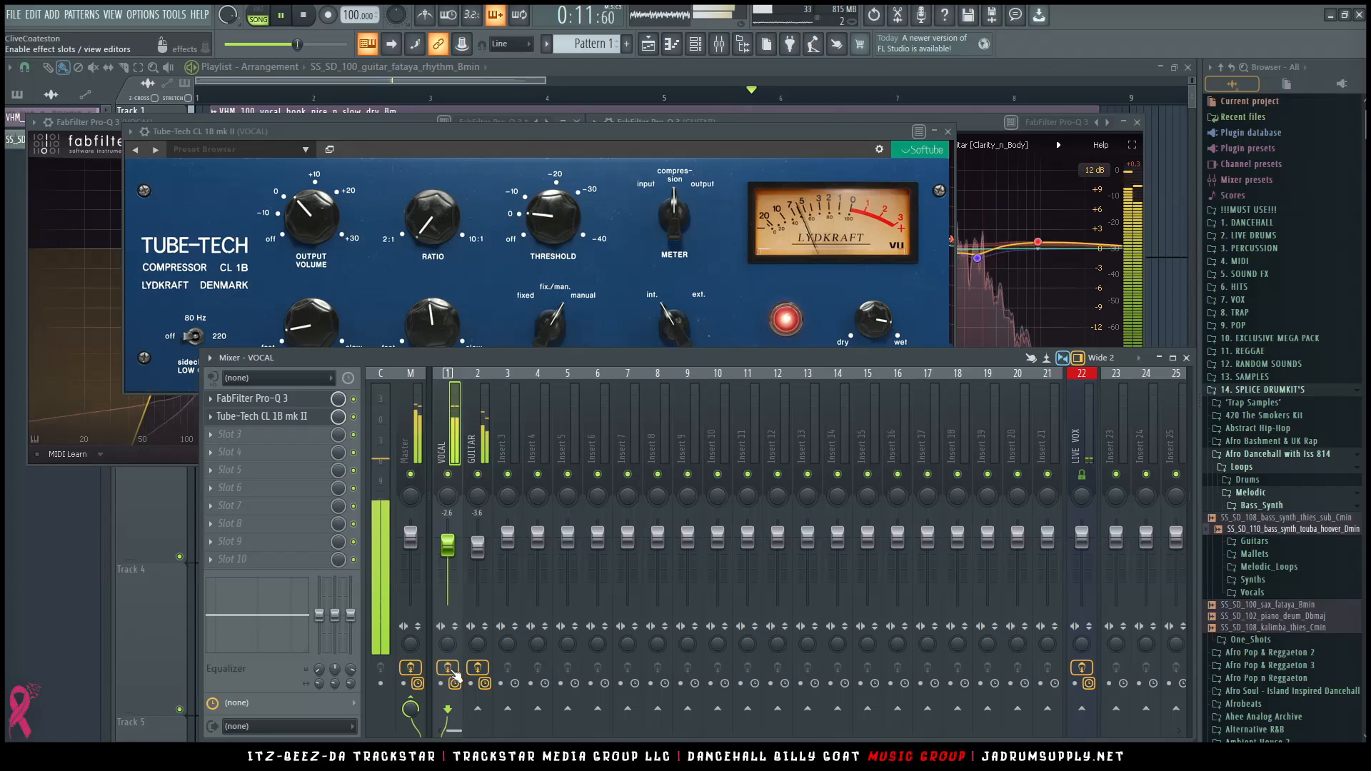
pyautogui.moveTo(450, 546); pyautogui.dragTo(450, 544)
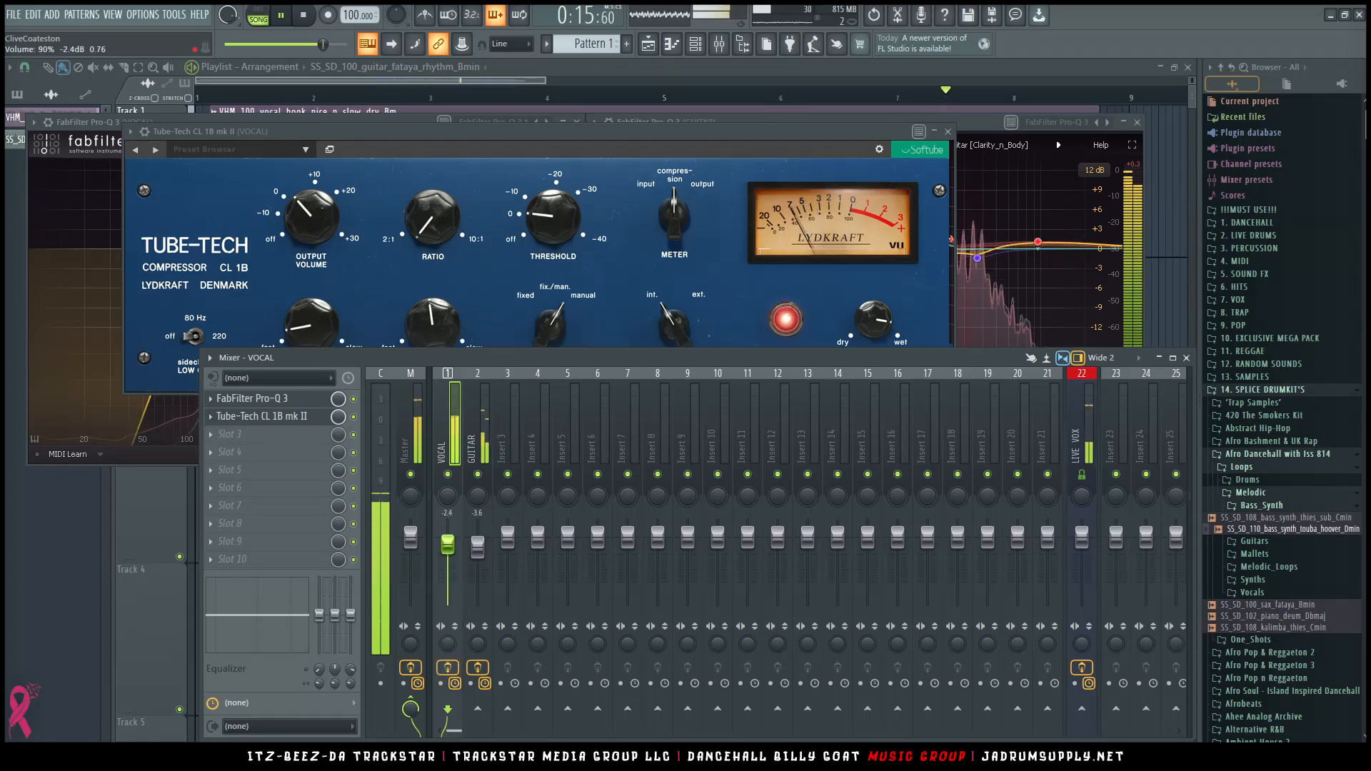
pyautogui.press('space')
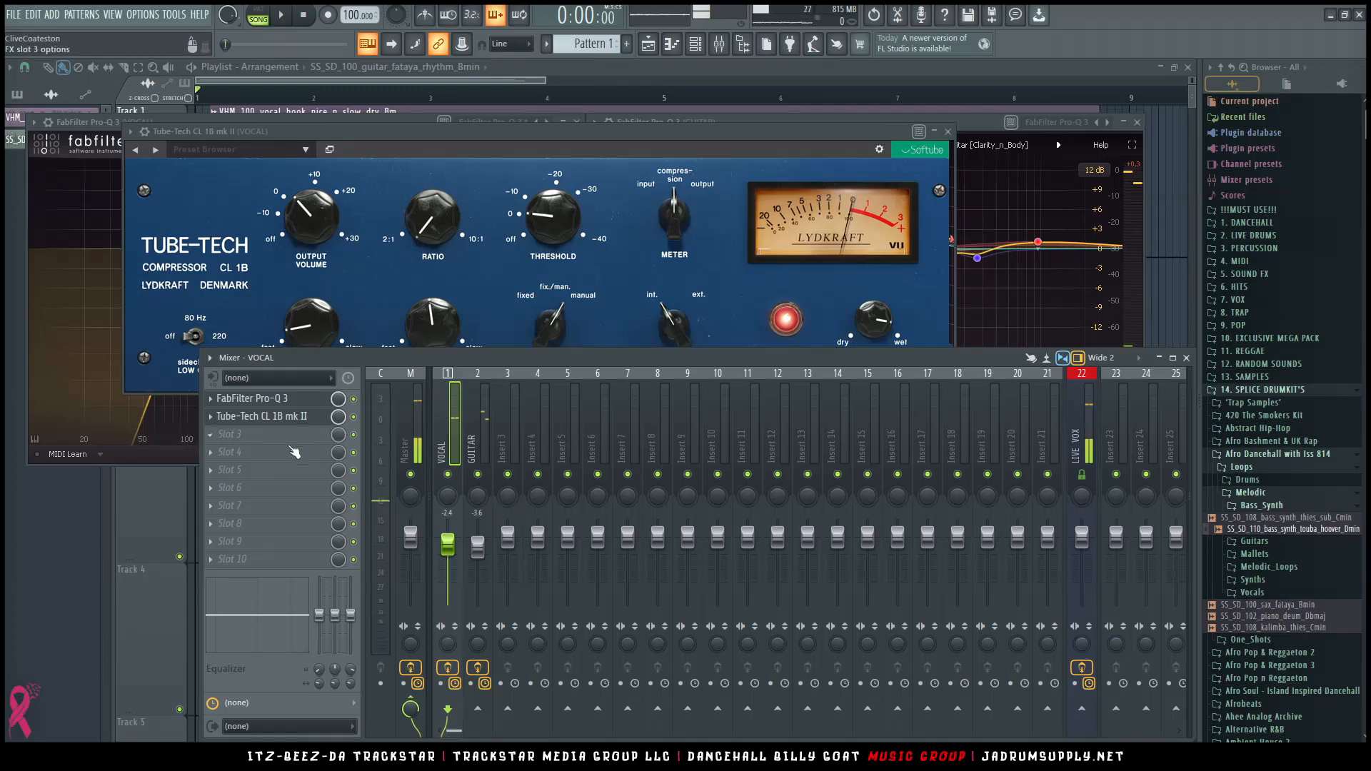
# Step: Load Tone Empire's NeuralQ into the VOCAL track's fourth effect slot, register it with the licence code and reposition its window
pyautogui.click(244, 461)
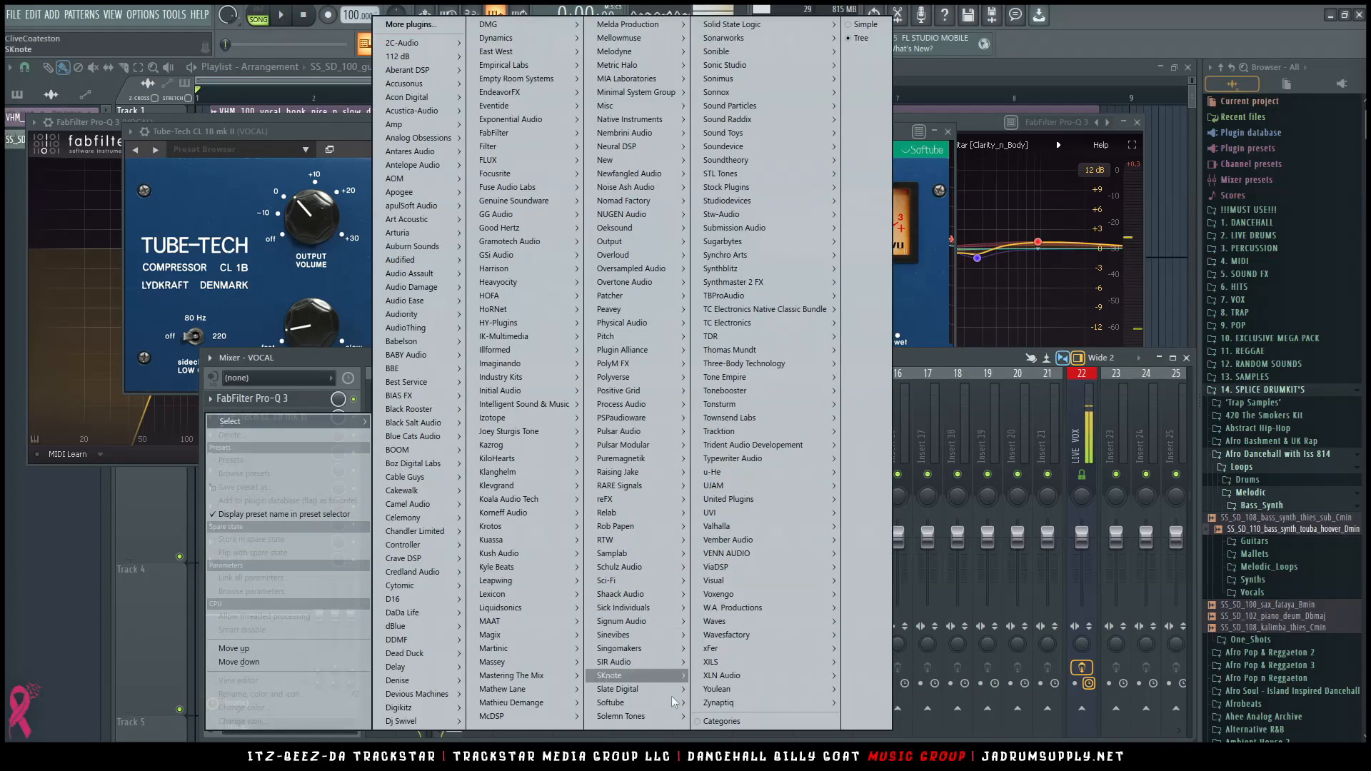
pyautogui.moveTo(843, 382)
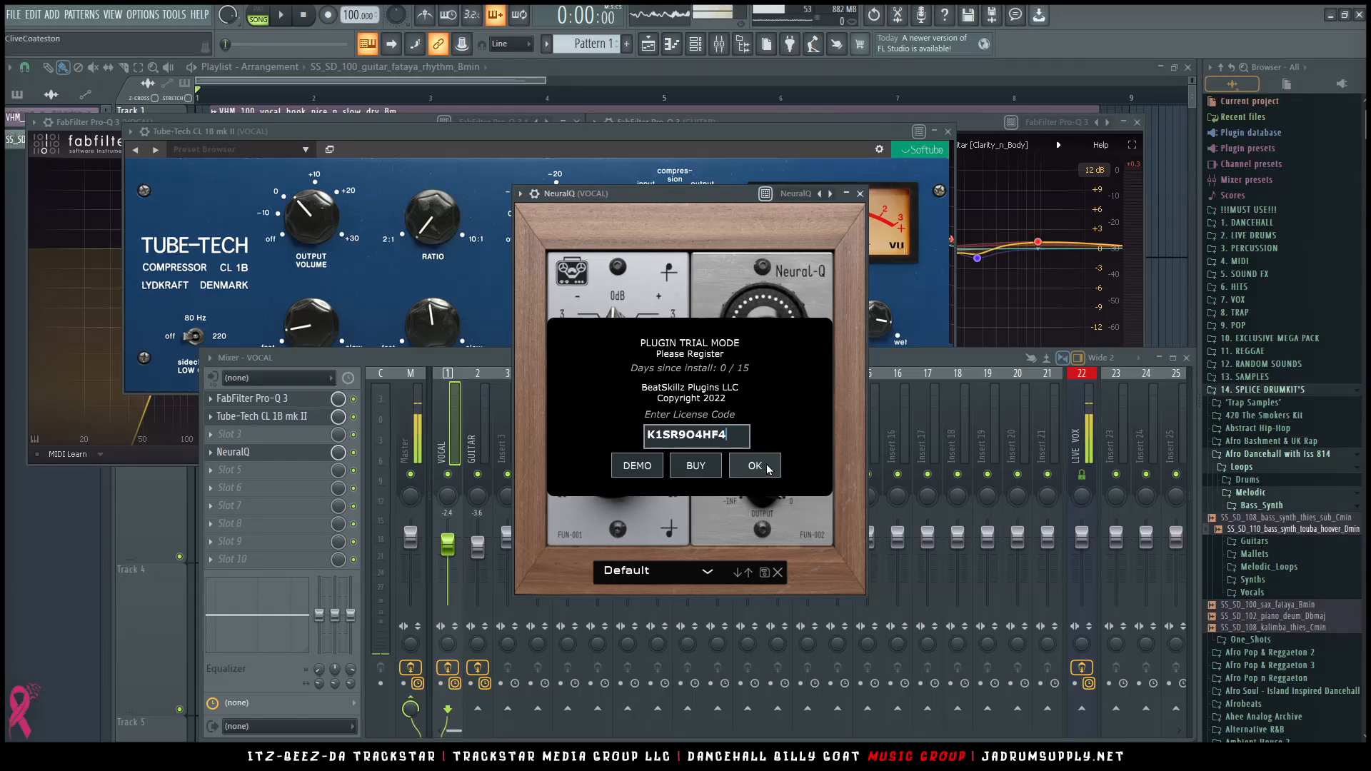
pyautogui.click(769, 468)
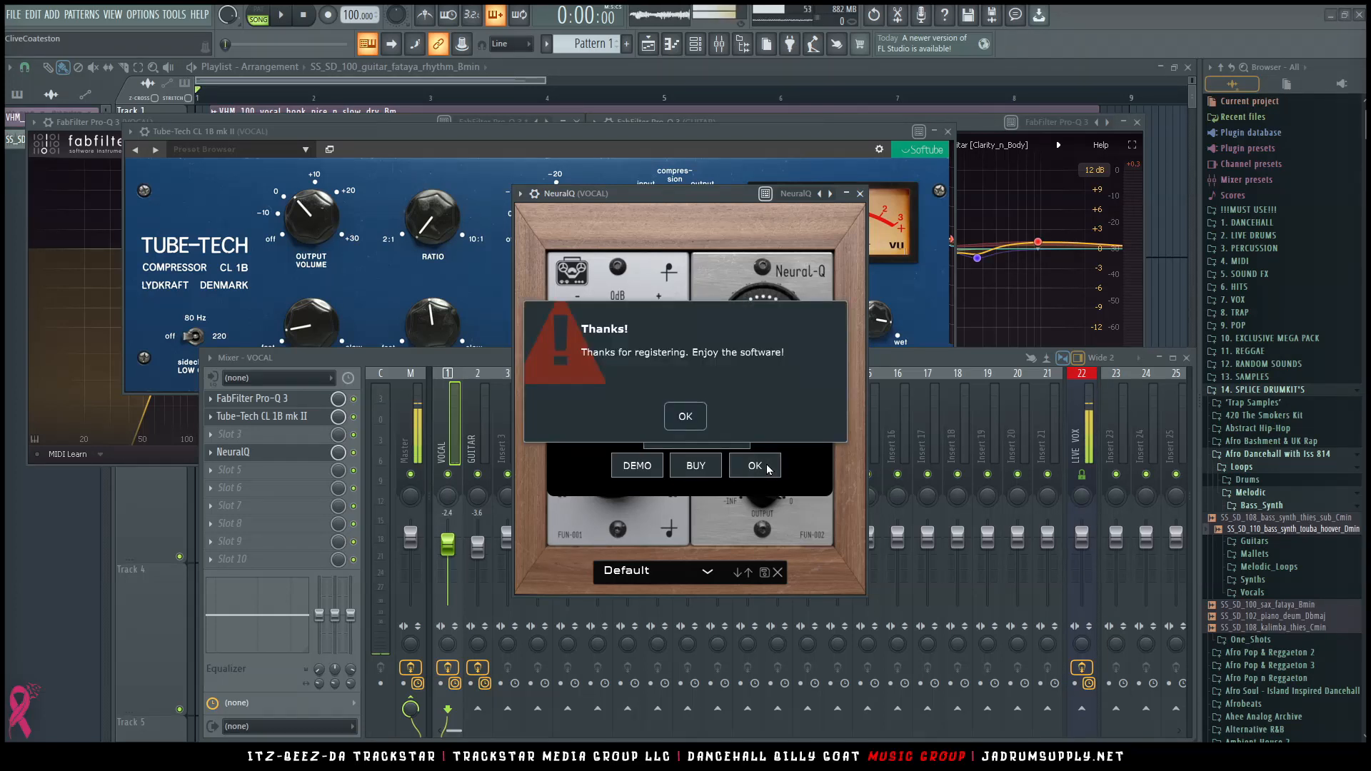
pyautogui.click(685, 417)
pyautogui.moveTo(659, 190); pyautogui.dragTo(698, 171)
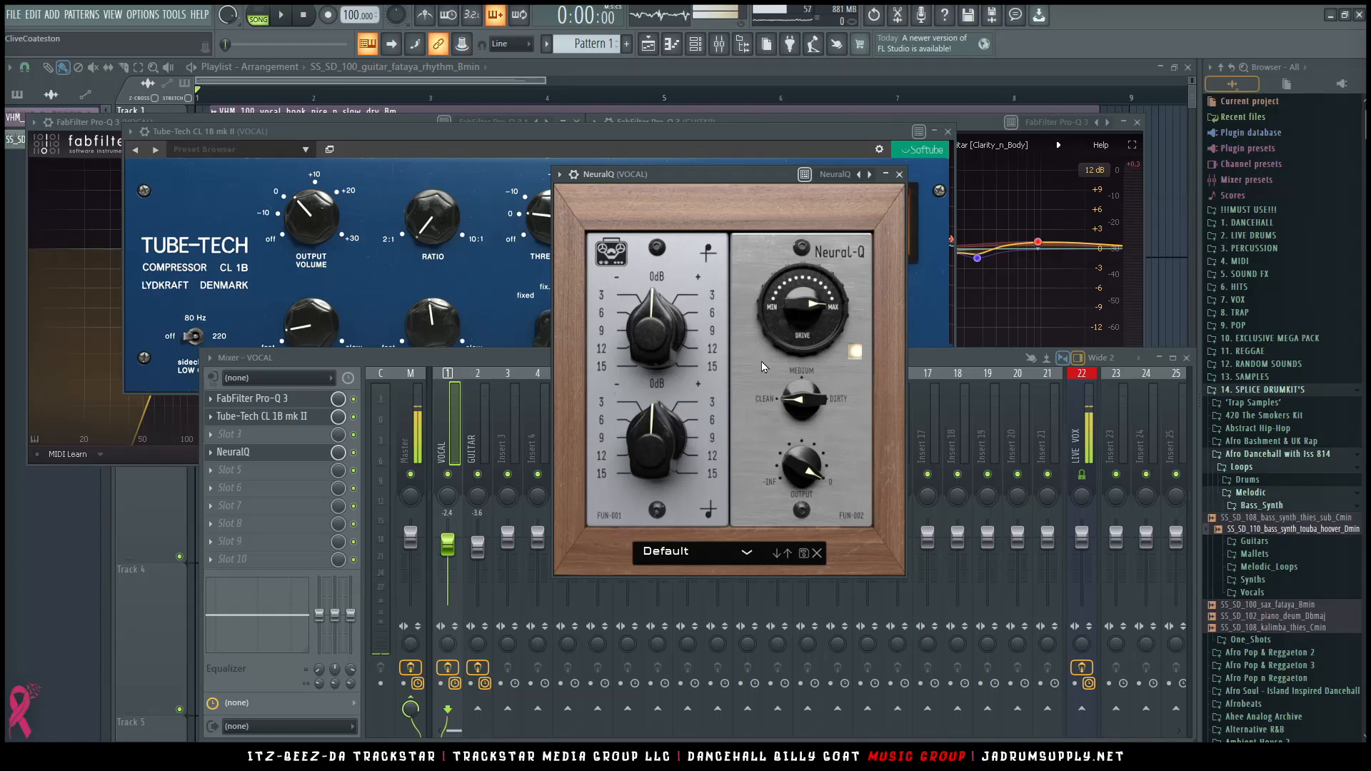
pyautogui.moveTo(696, 181); pyautogui.dragTo(744, 272)
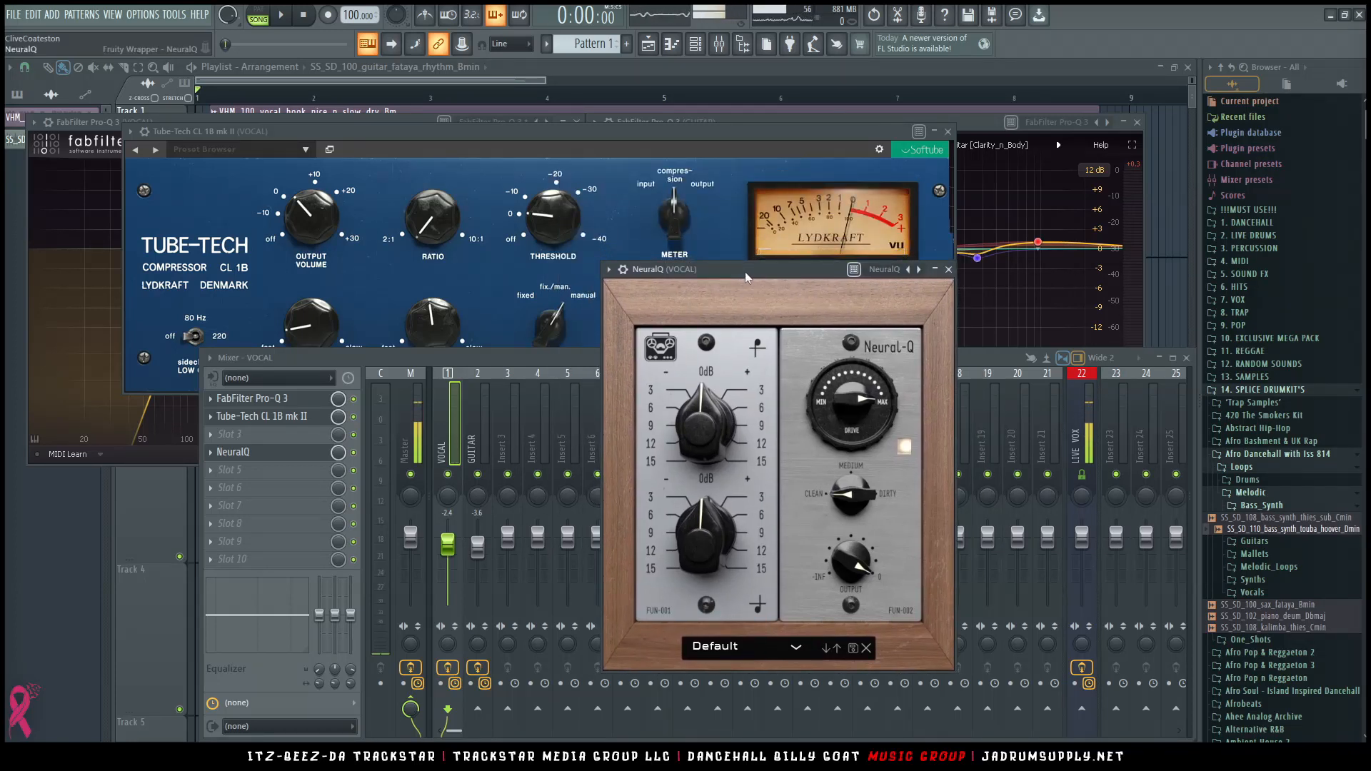
pyautogui.moveTo(744, 271); pyautogui.dragTo(808, 280)
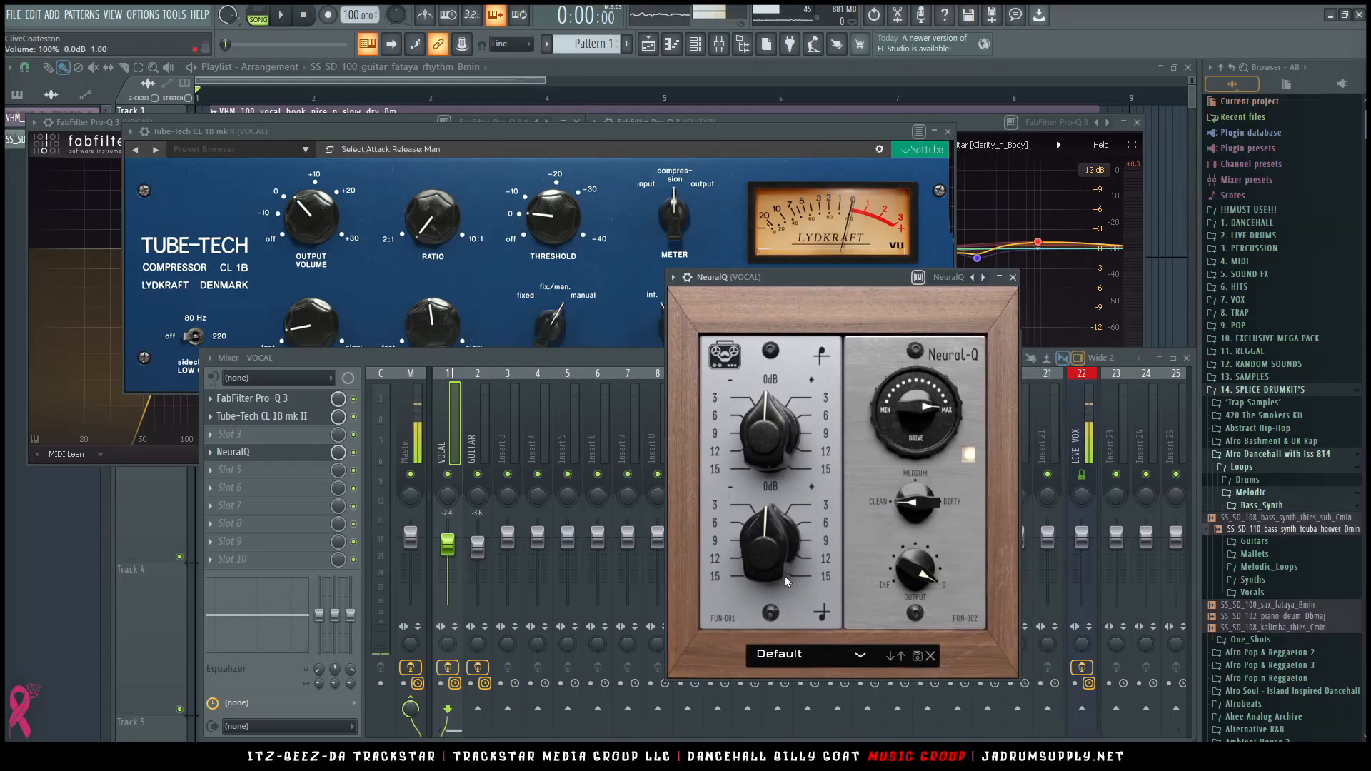
# Step: Play the song, try NeuralQ's high and low bands at full boost, and settle on moderate boosts, about 6.12 for the high band
pyautogui.press('space')
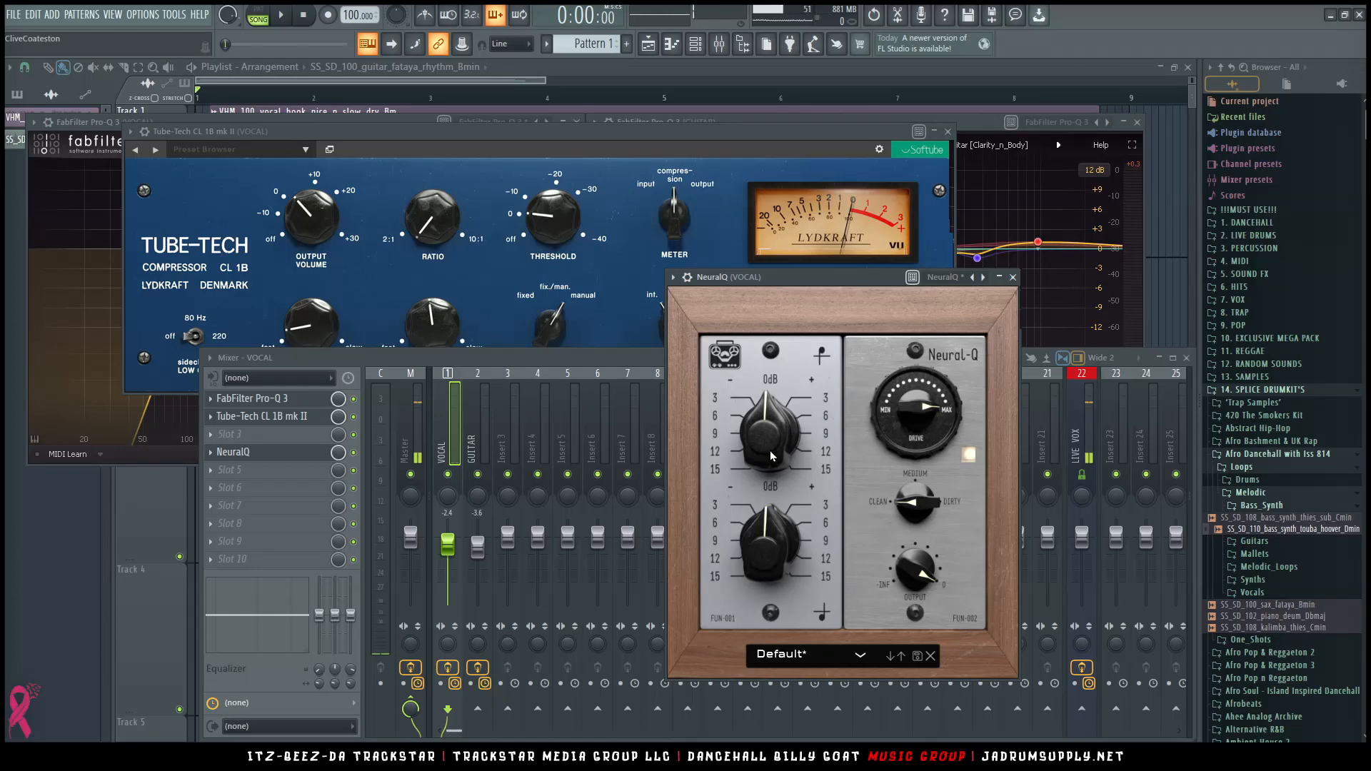
pyautogui.moveTo(790, 279); pyautogui.dragTo(791, 268)
pyautogui.press('space')
pyautogui.moveTo(767, 413); pyautogui.dragTo(766, 294)
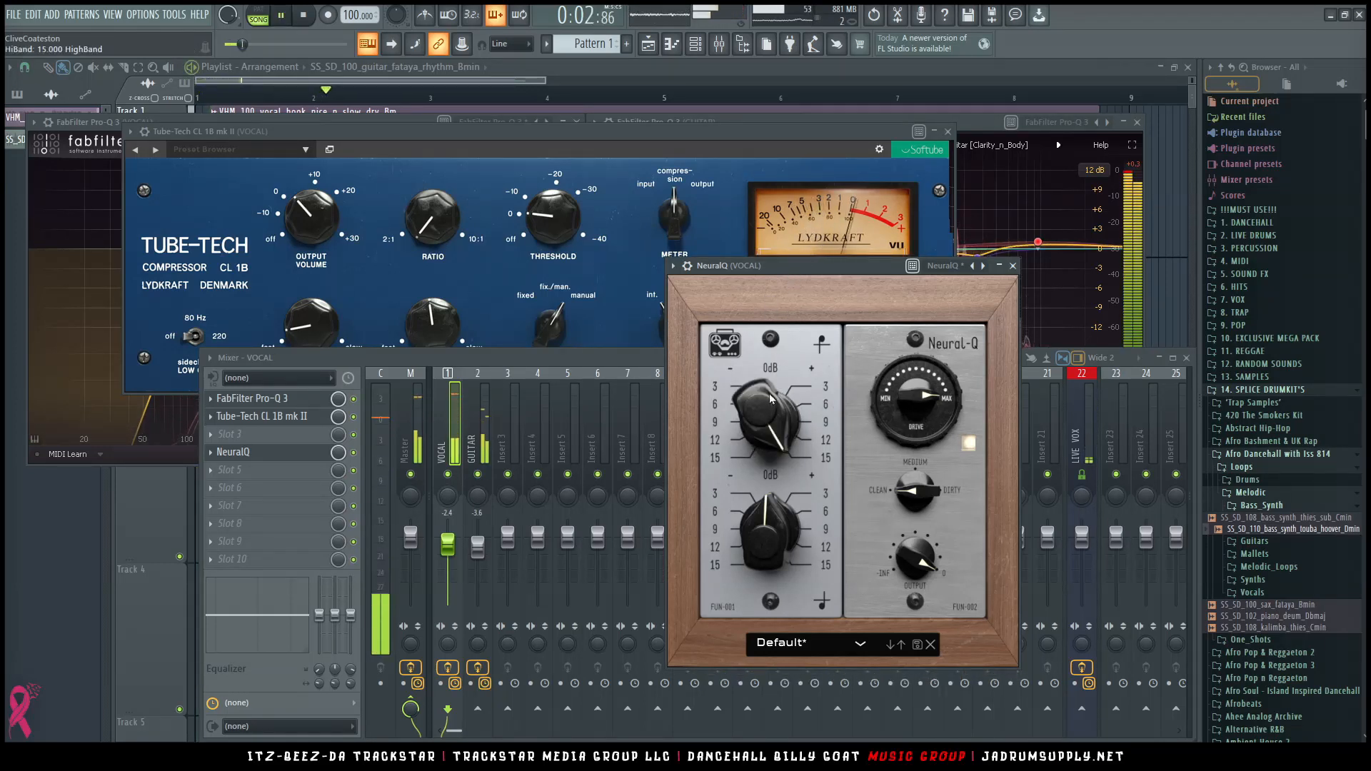
pyautogui.moveTo(768, 418); pyautogui.dragTo(779, 470)
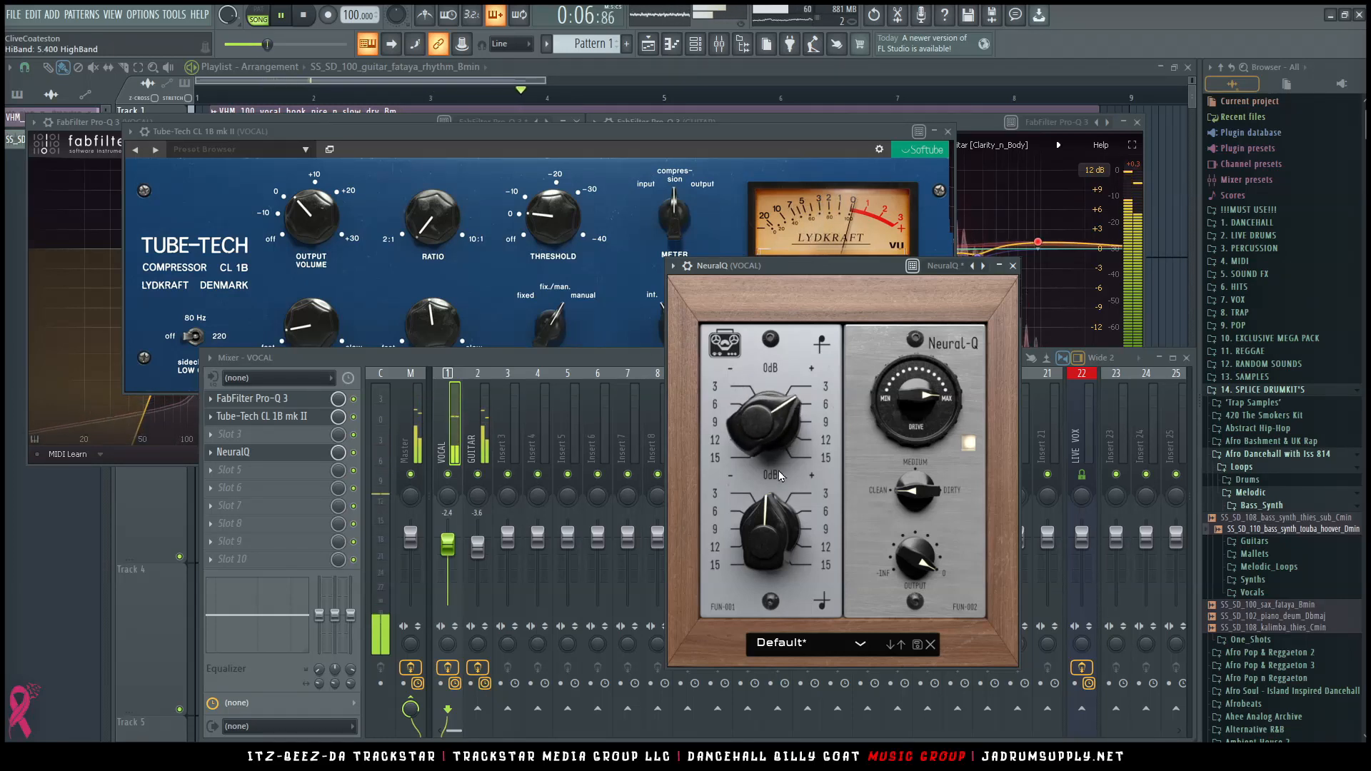
pyautogui.moveTo(777, 555); pyautogui.dragTo(763, 435)
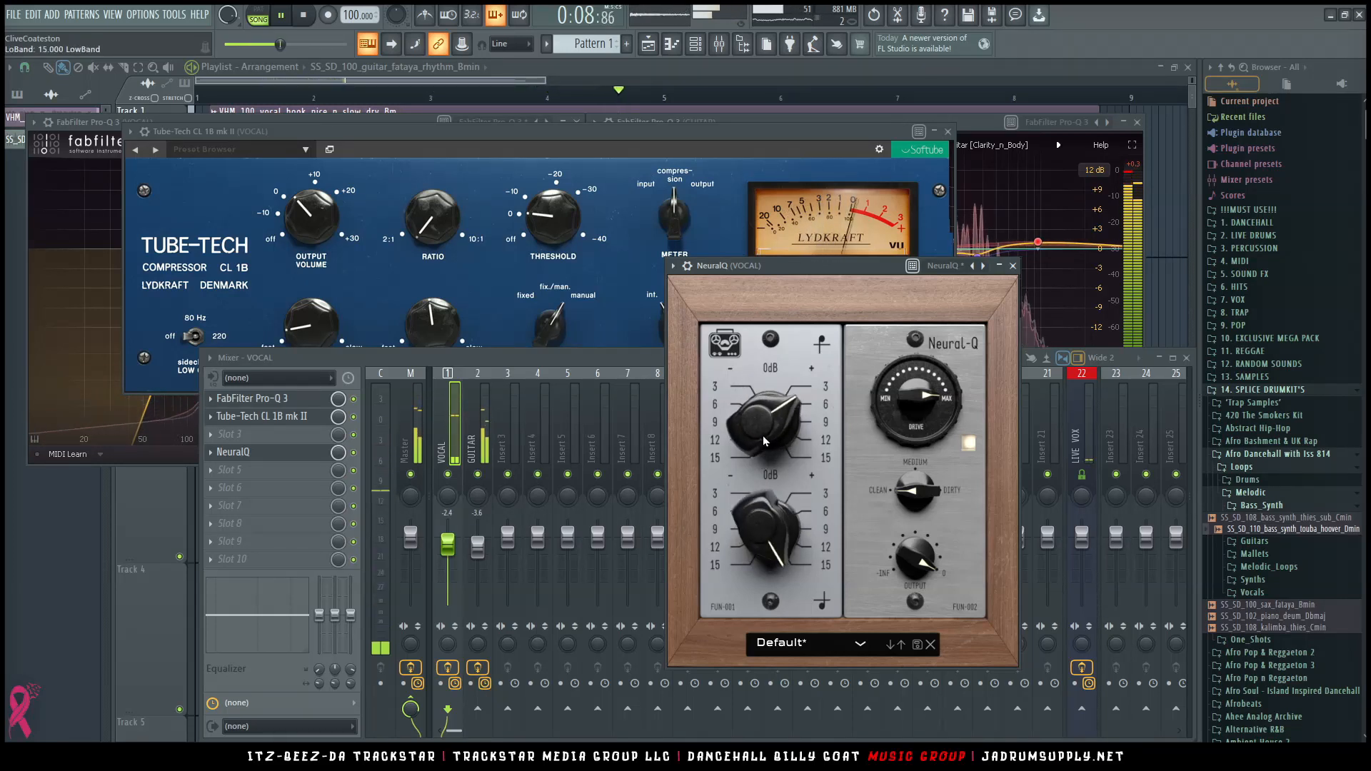
pyautogui.moveTo(763, 527); pyautogui.dragTo(768, 572)
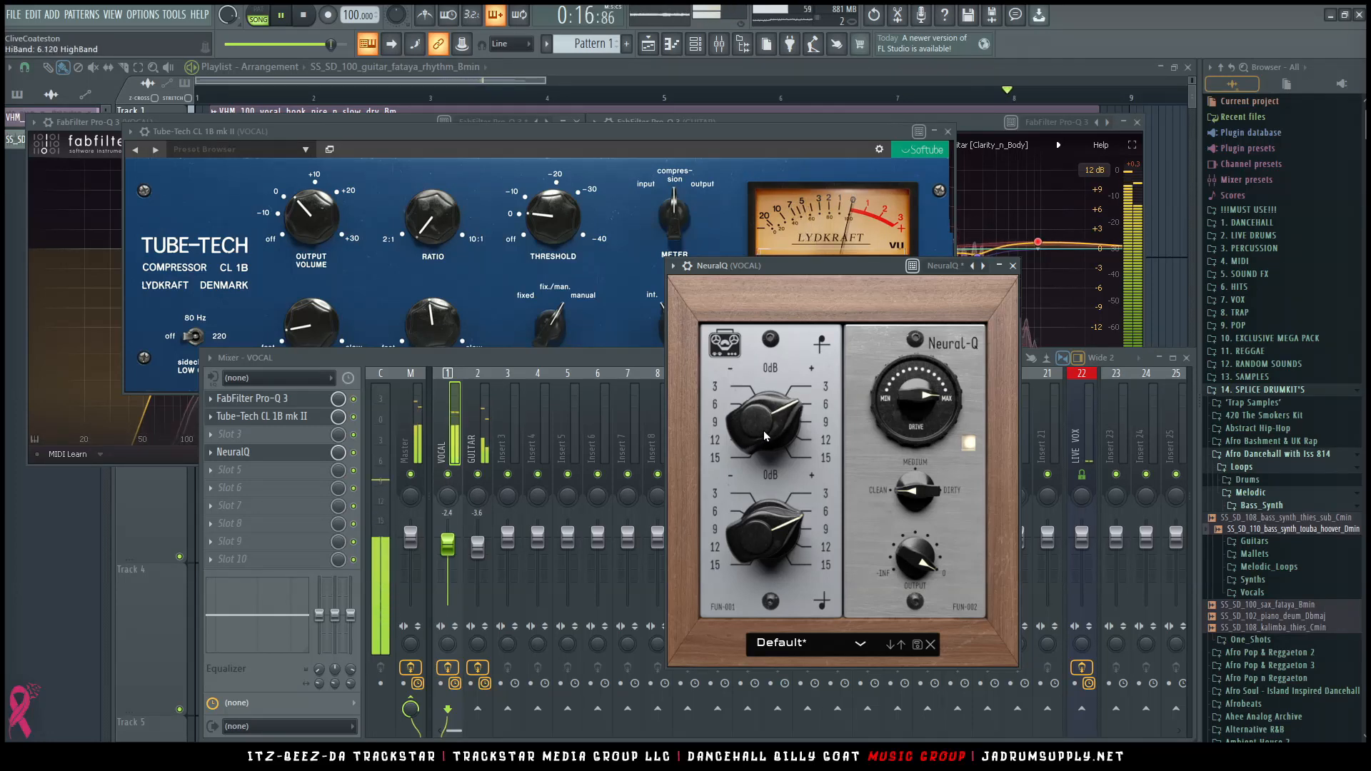
# Step: Load FabFilter Pro-DS into the VOCAL track's fifth effect slot
pyautogui.click(235, 434)
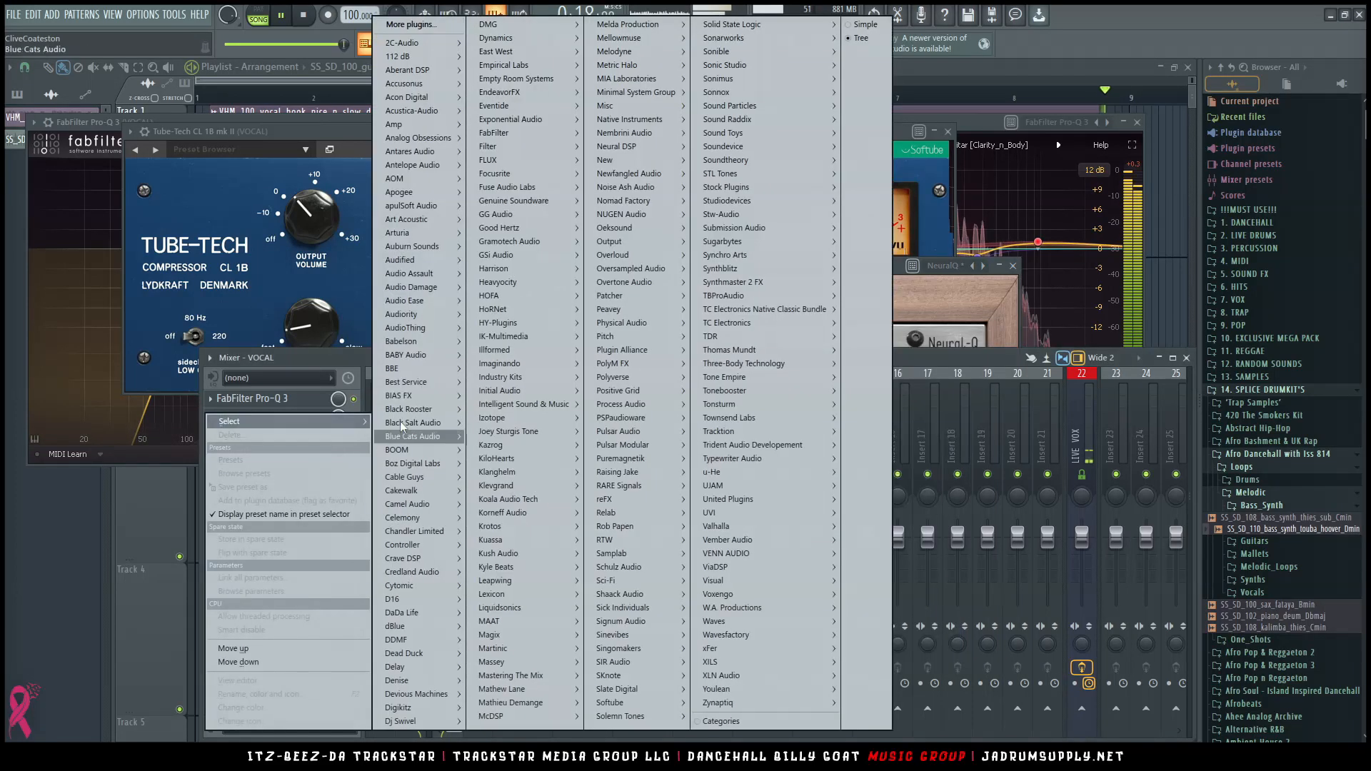
pyautogui.moveTo(500, 133)
pyautogui.moveTo(611, 146)
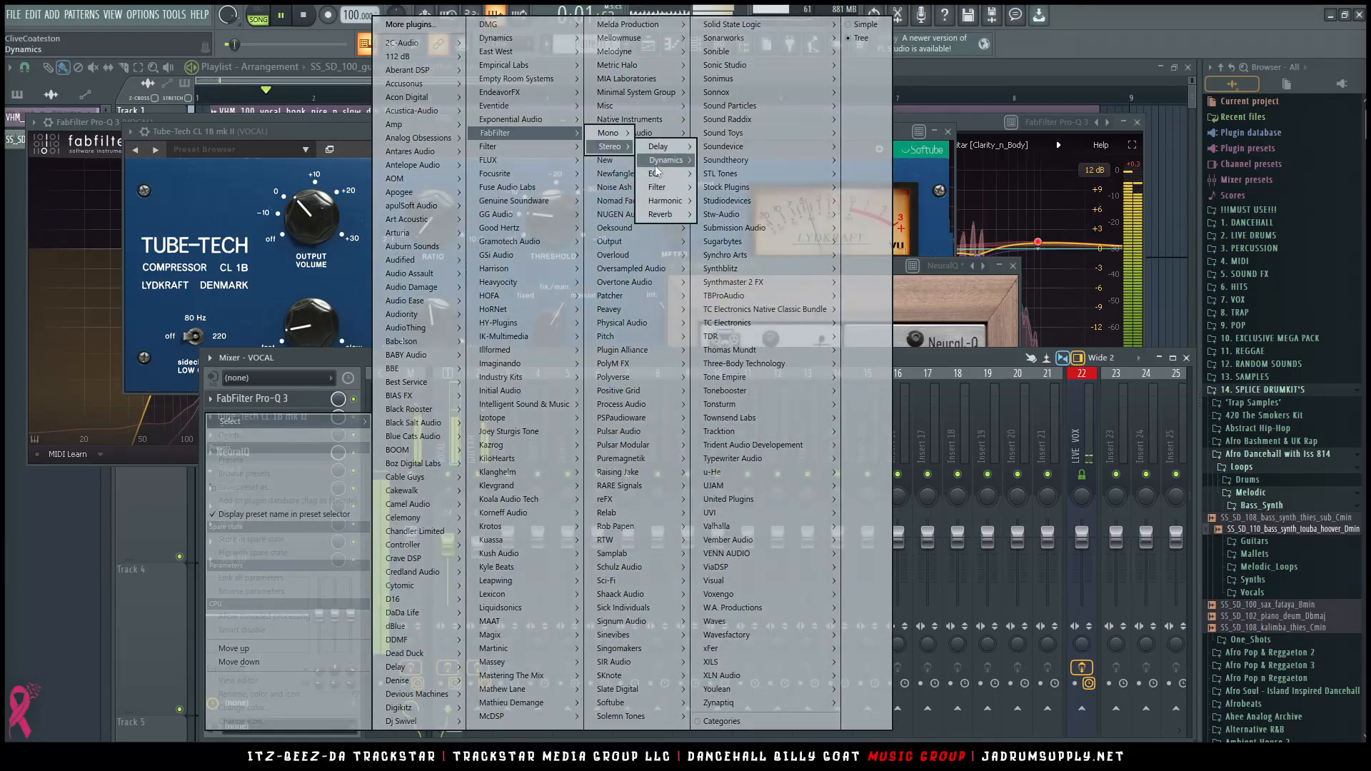
pyautogui.moveTo(657, 172)
pyautogui.click(739, 201)
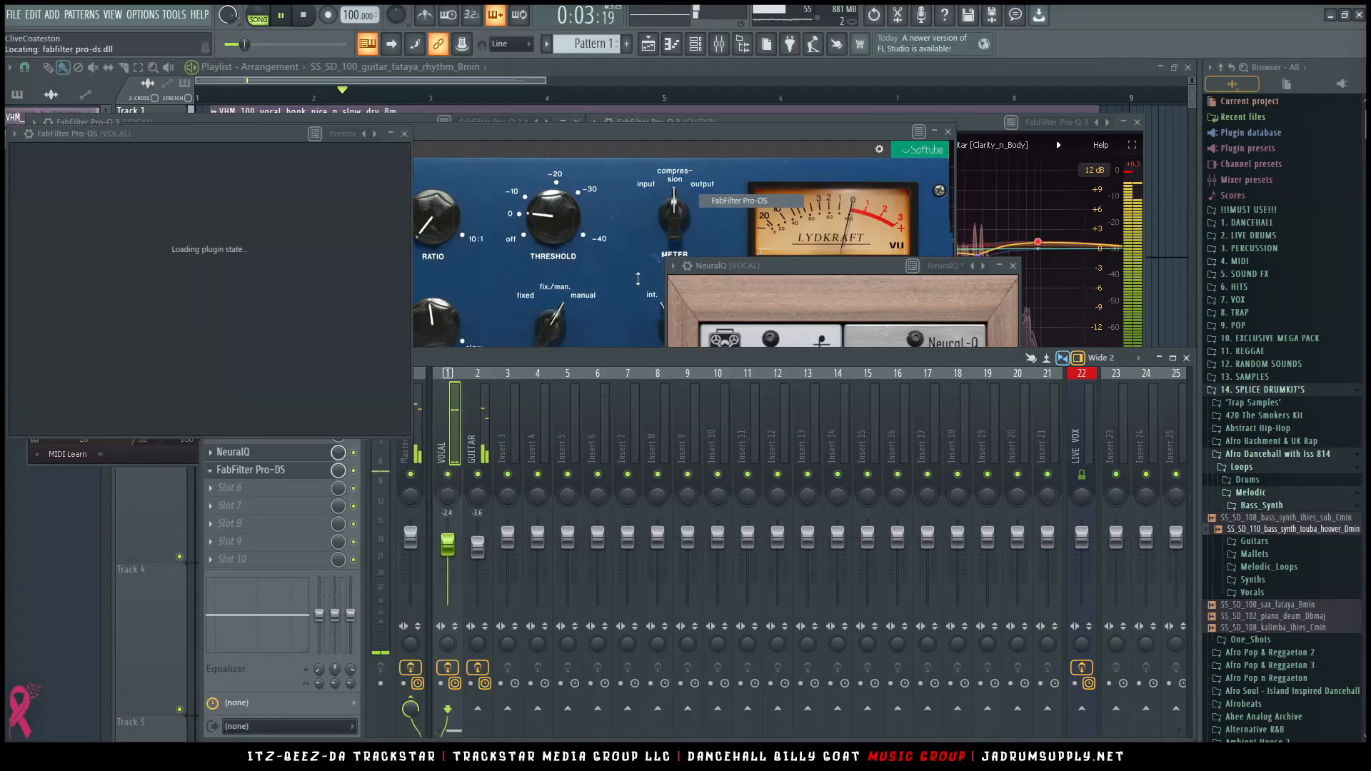
# Step: Set Pro-DS's range to 10 dB, lookahead to 10 ms and lower detection frequency to about 6.593 kHz, and close its window
pyautogui.moveTo(165, 392); pyautogui.dragTo(189, 394)
pyautogui.doubleClick(168, 328)
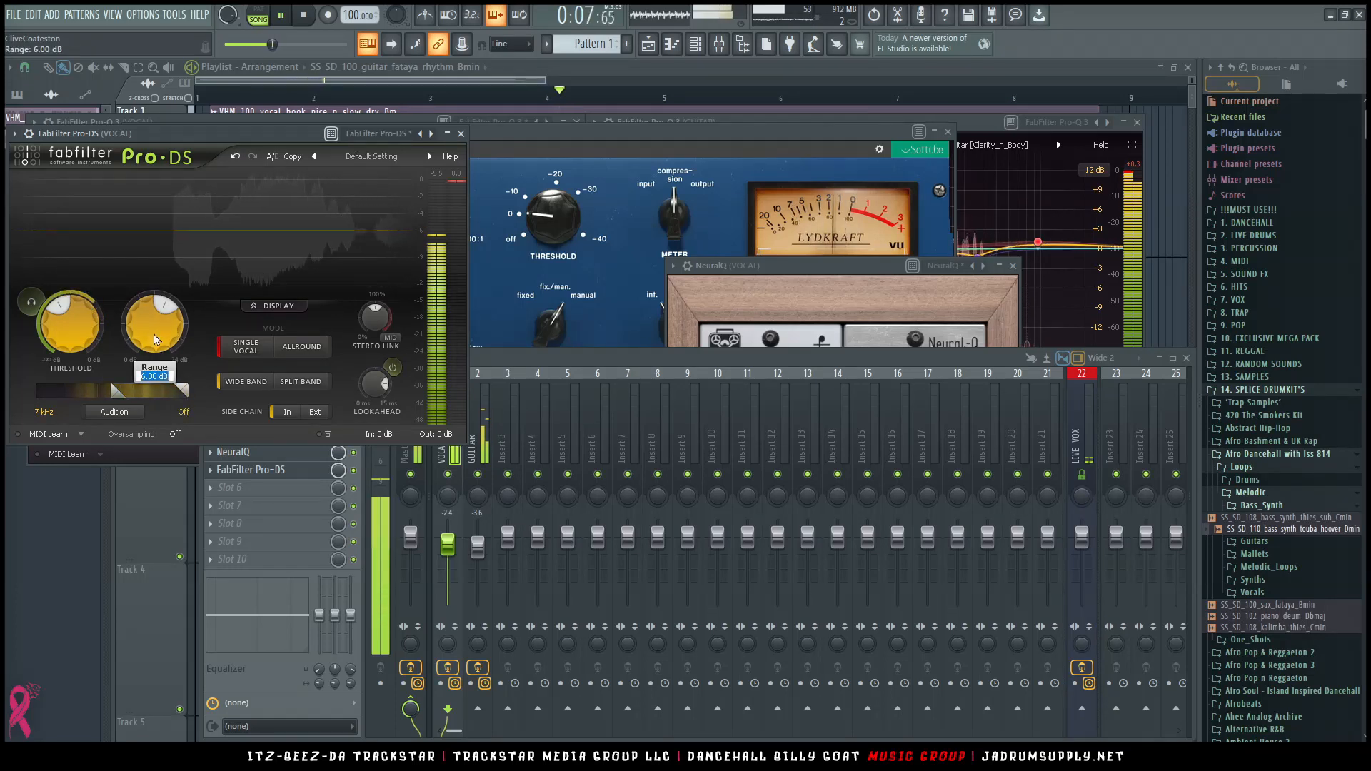
pyautogui.write('10')
pyautogui.press('Return')
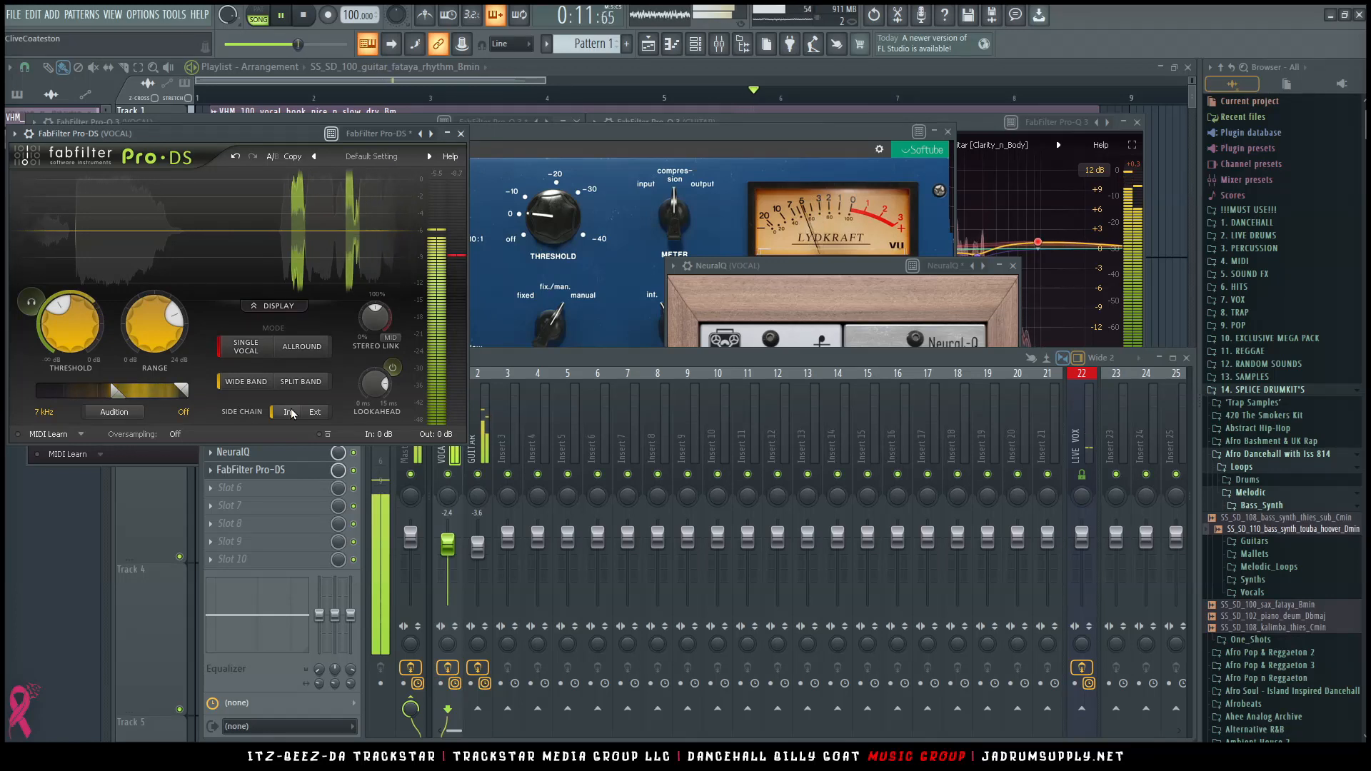
pyautogui.doubleClick(377, 389)
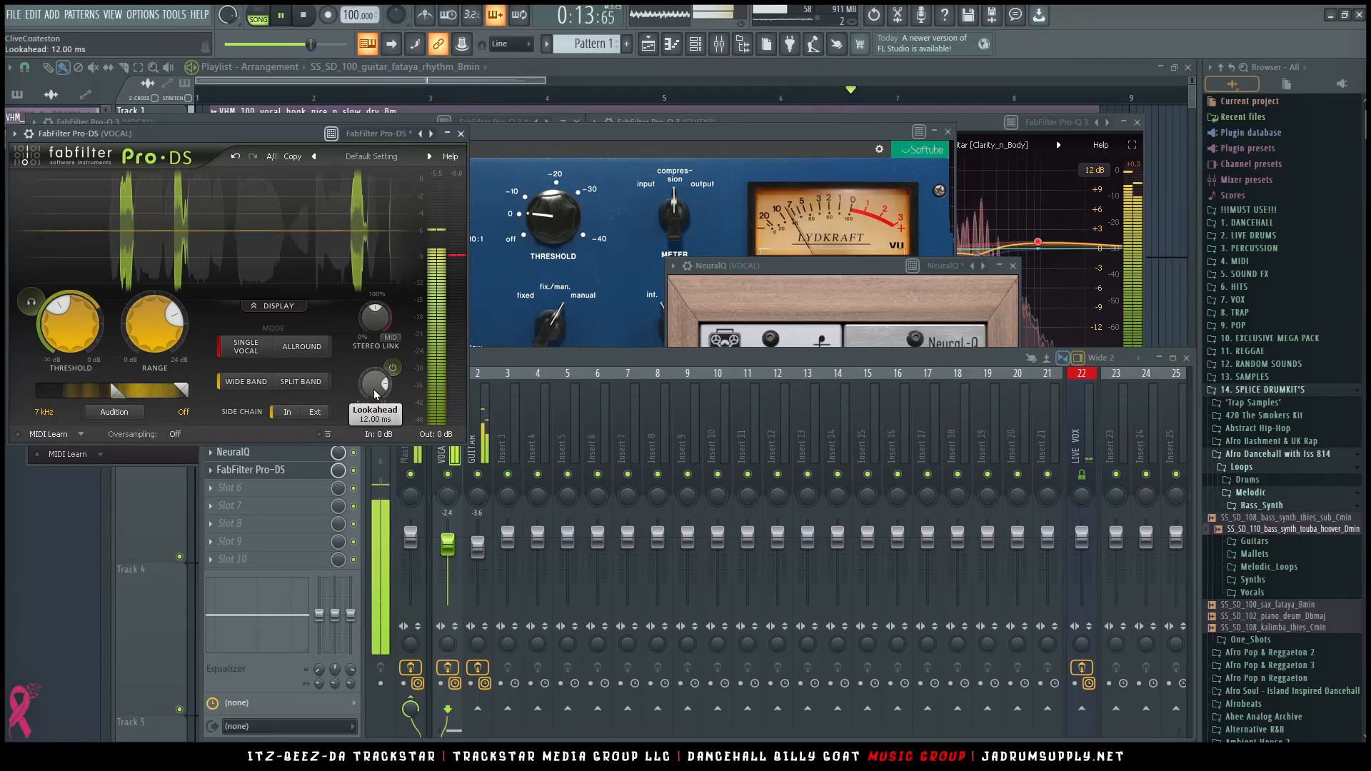
pyautogui.write('10')
pyautogui.press('Return')
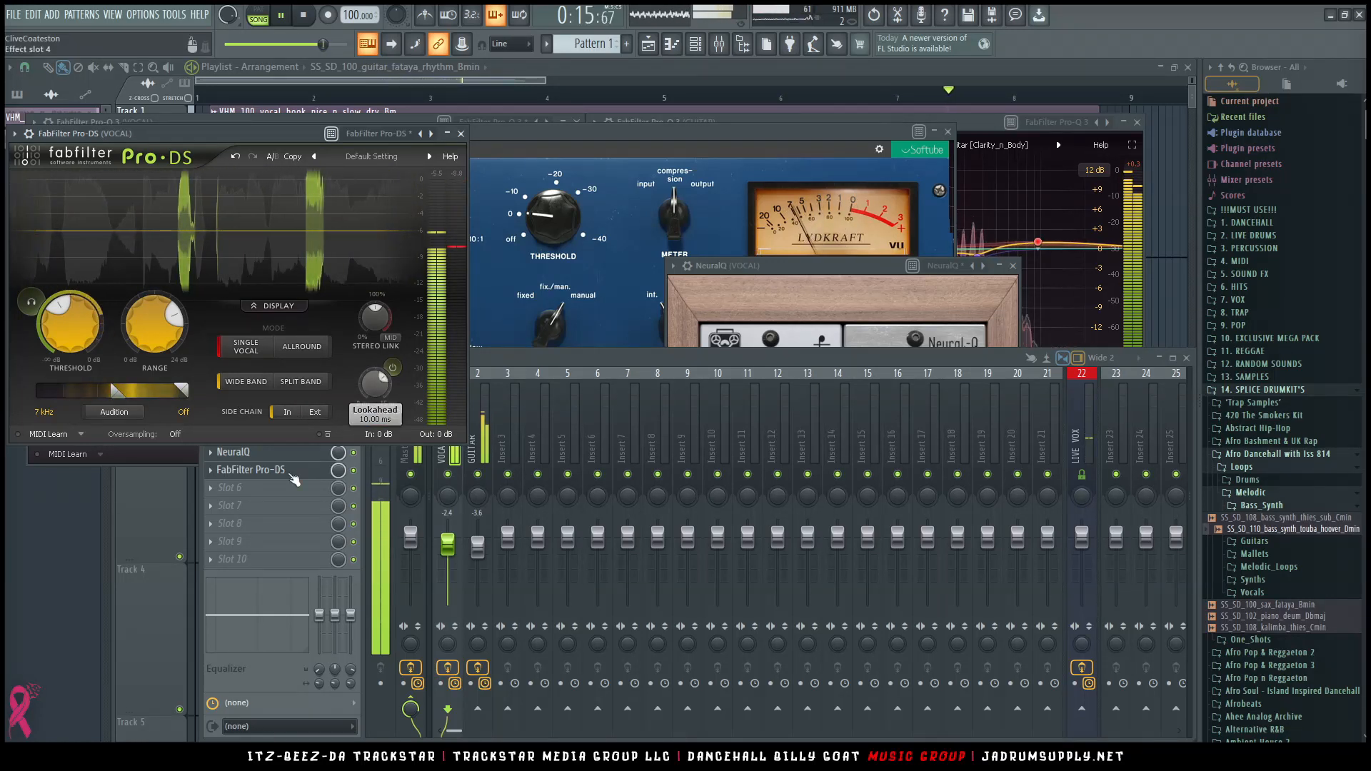
pyautogui.moveTo(115, 392); pyautogui.dragTo(111, 392)
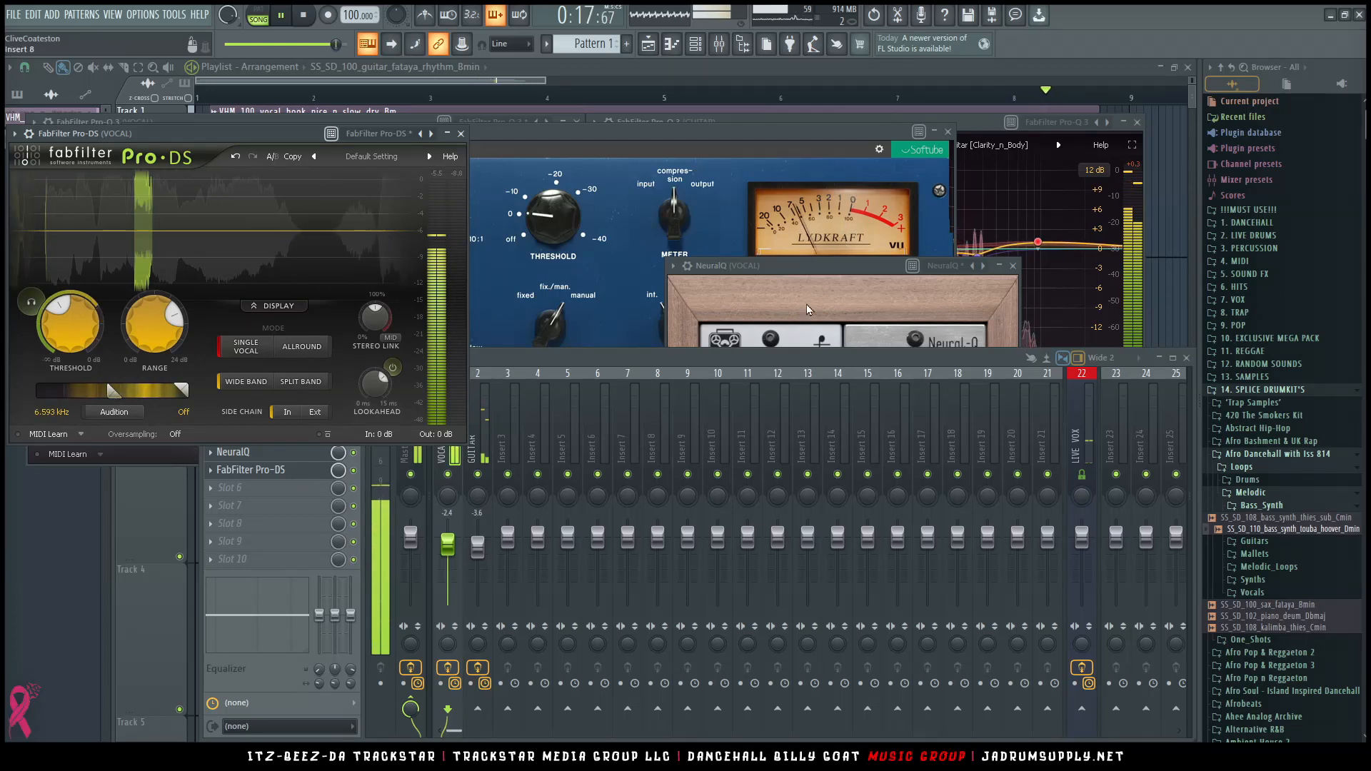
pyautogui.click(462, 134)
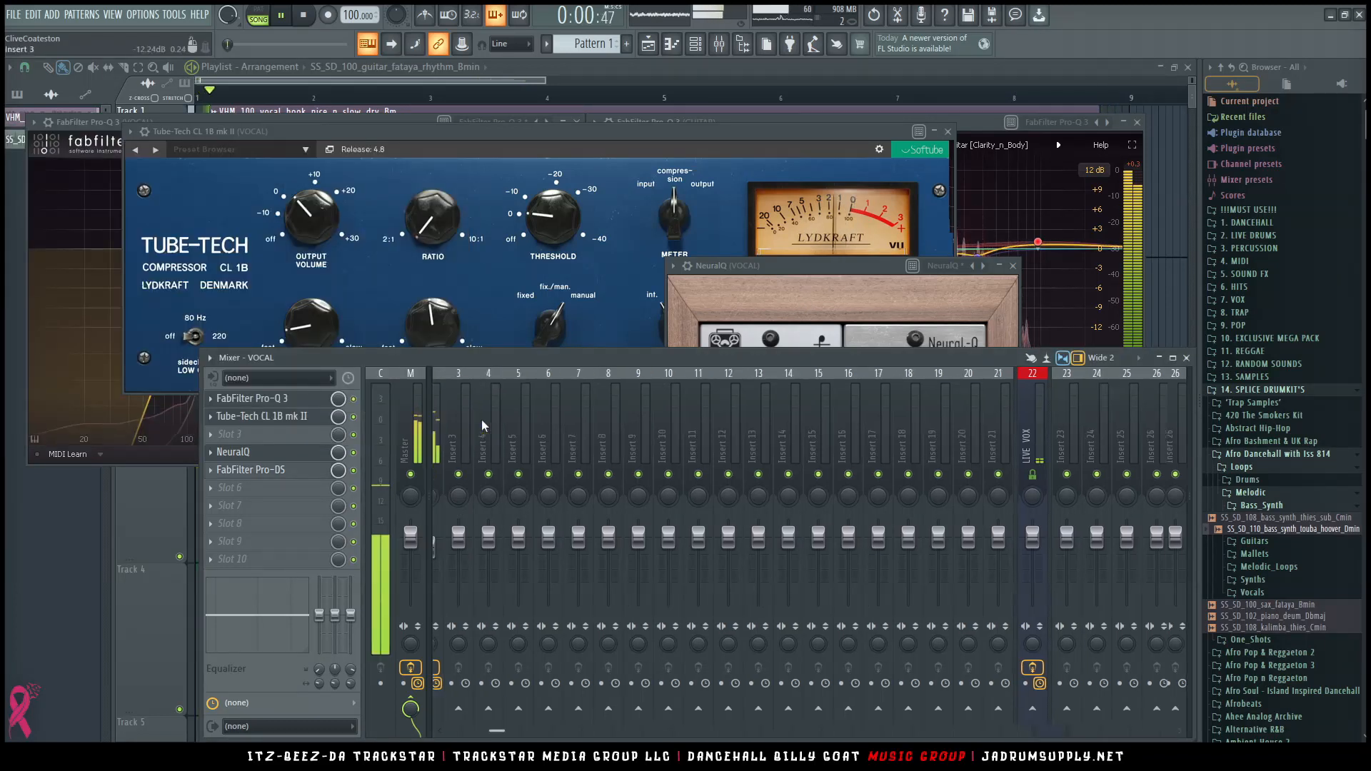
# Step: Send the VOCAL track to the Vintage Verb bus at about 32%, the SongSig-A bus, and the Timeless 3 bus at about 17%
pyautogui.scroll(-4, 828, 456)
pyautogui.click(1026, 708)
pyautogui.moveTo(1027, 710); pyautogui.dragTo(1026, 752)
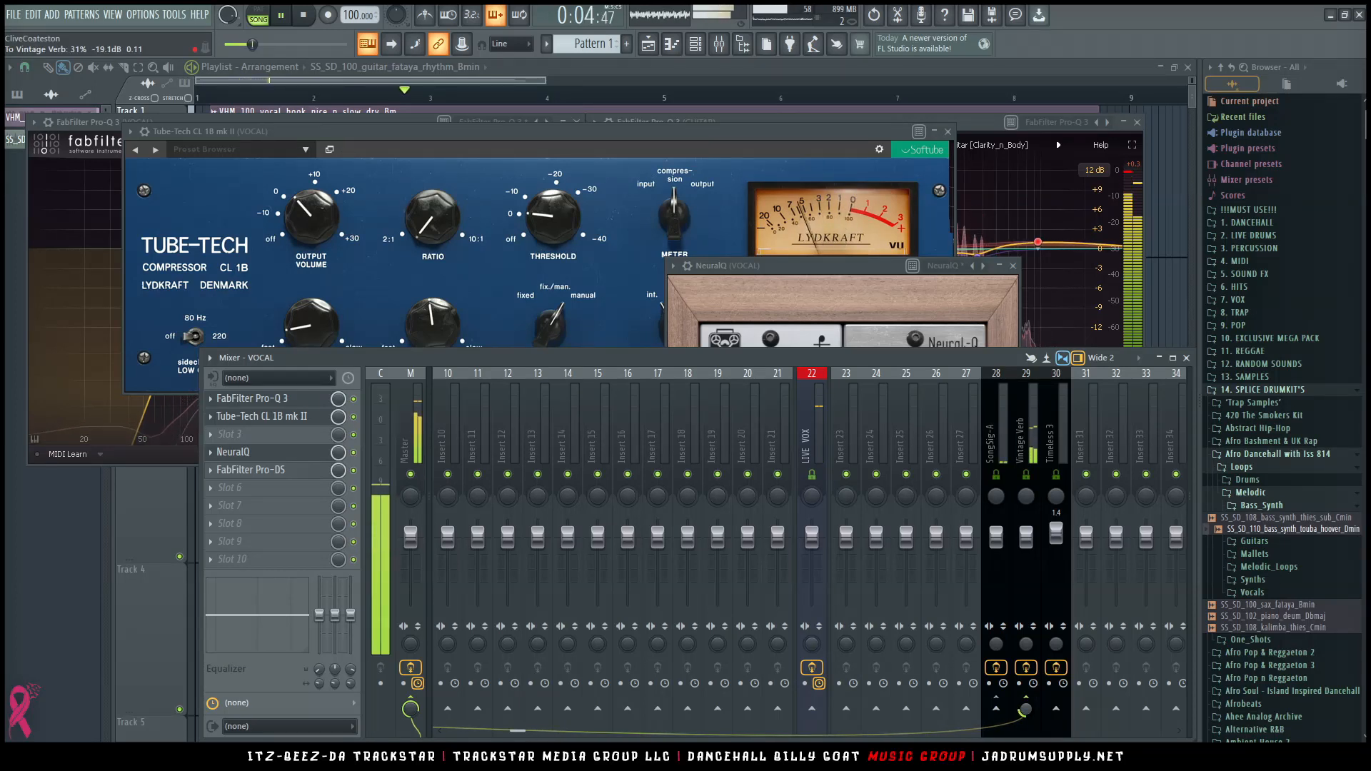
pyautogui.click(996, 708)
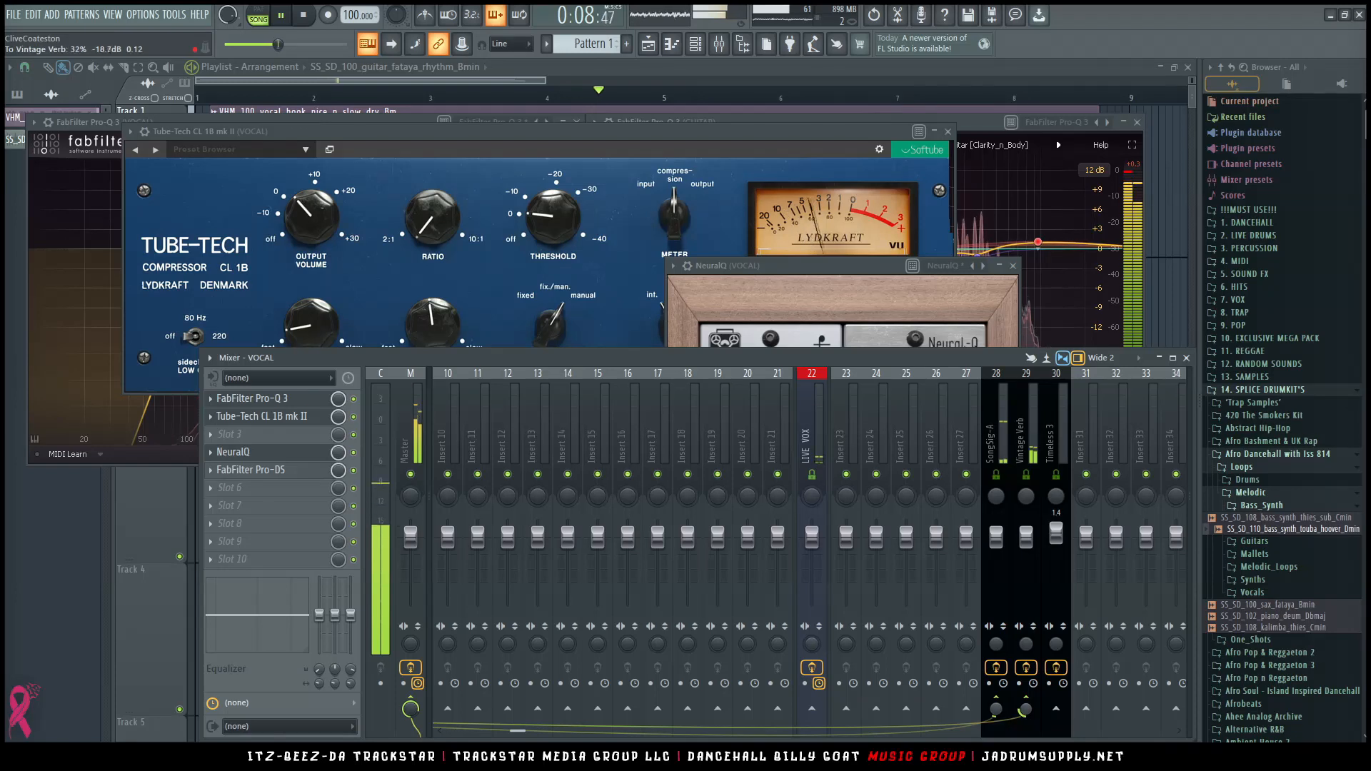
pyautogui.click(1056, 707)
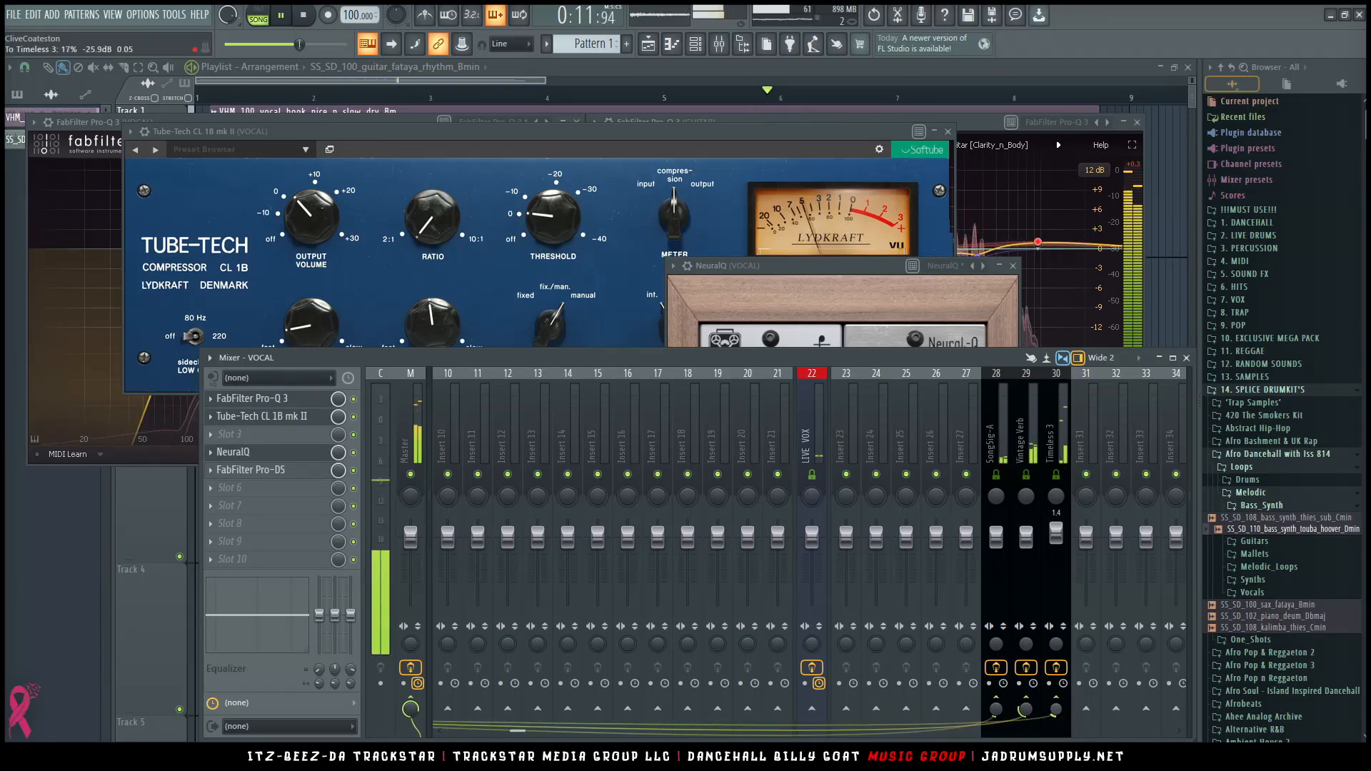
# Step: Load the Long preset General - Chorused Tape Echo RV in the bus's FabFilter Timeless 3 and close the plugin
pyautogui.click(1057, 478)
pyautogui.click(309, 400)
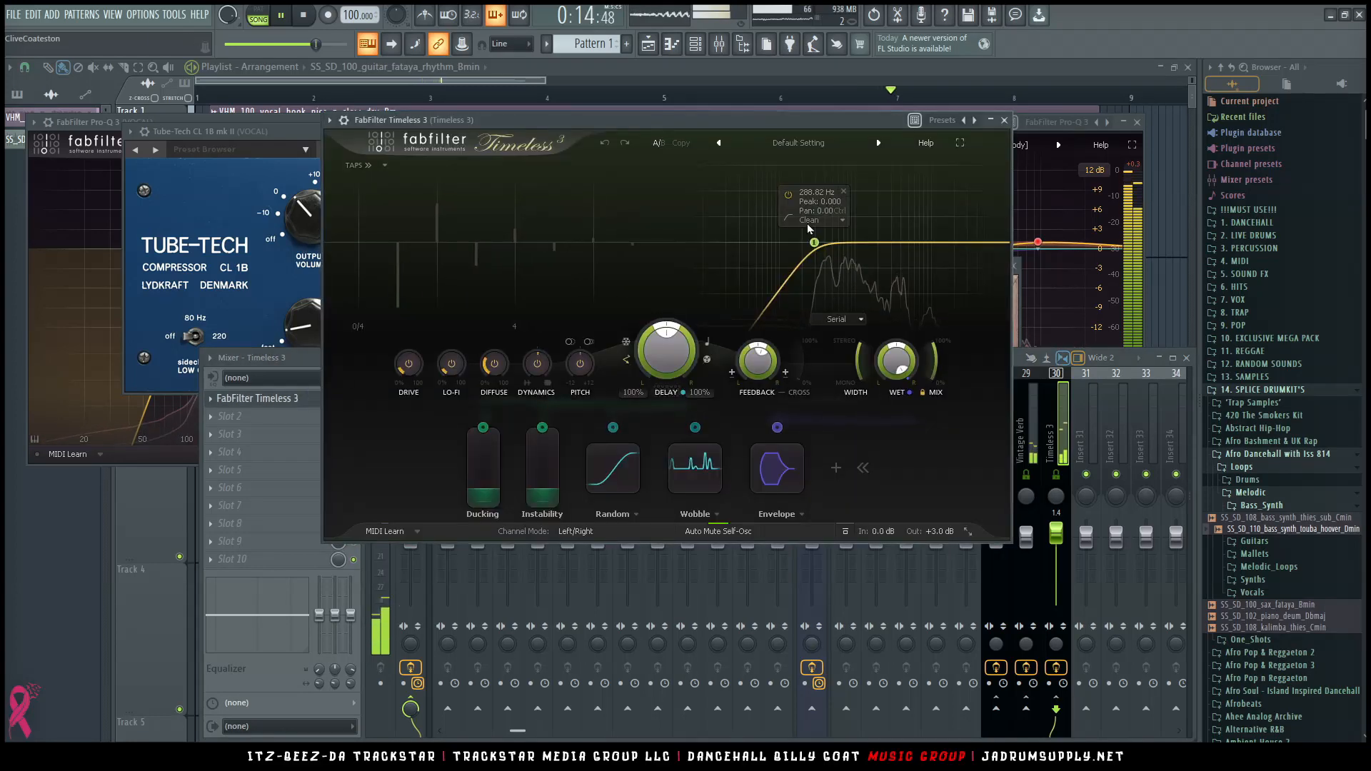
pyautogui.click(798, 143)
pyautogui.moveTo(808, 191)
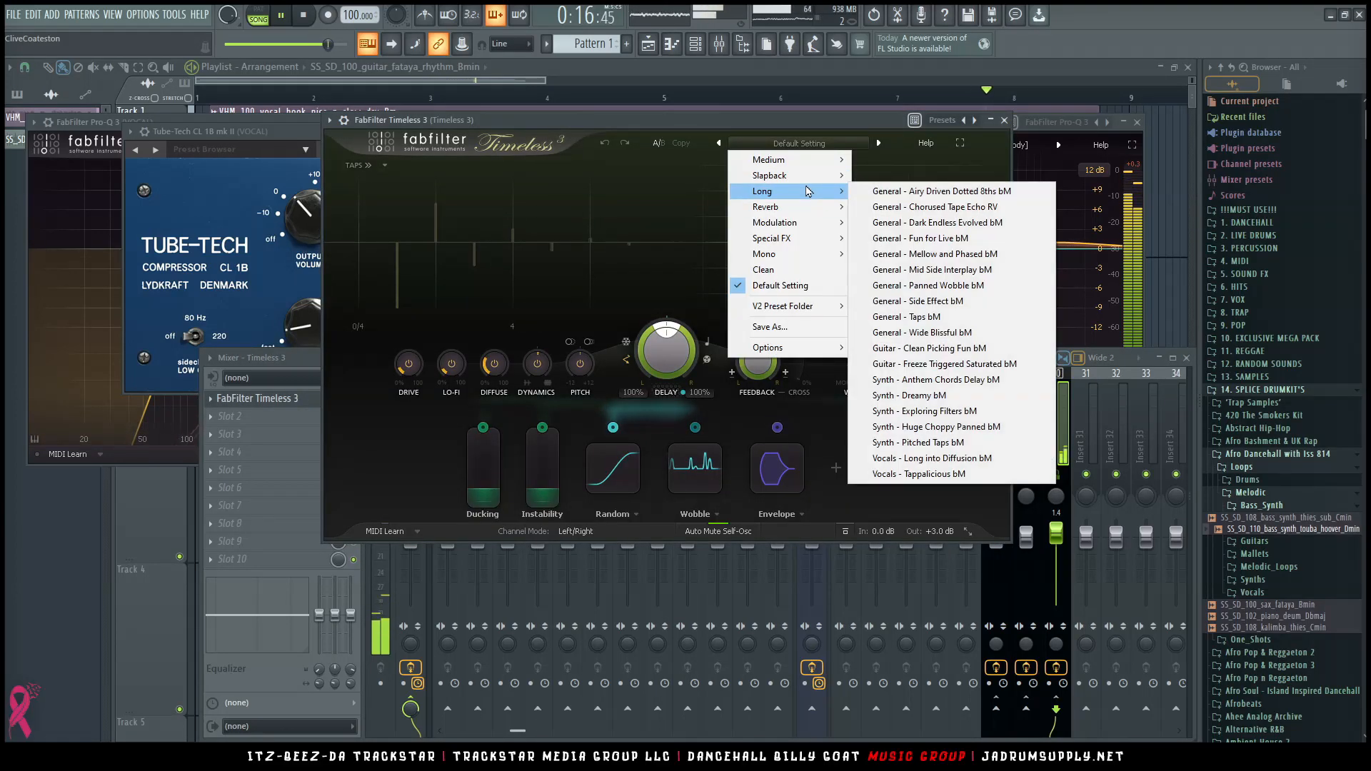
pyautogui.click(922, 208)
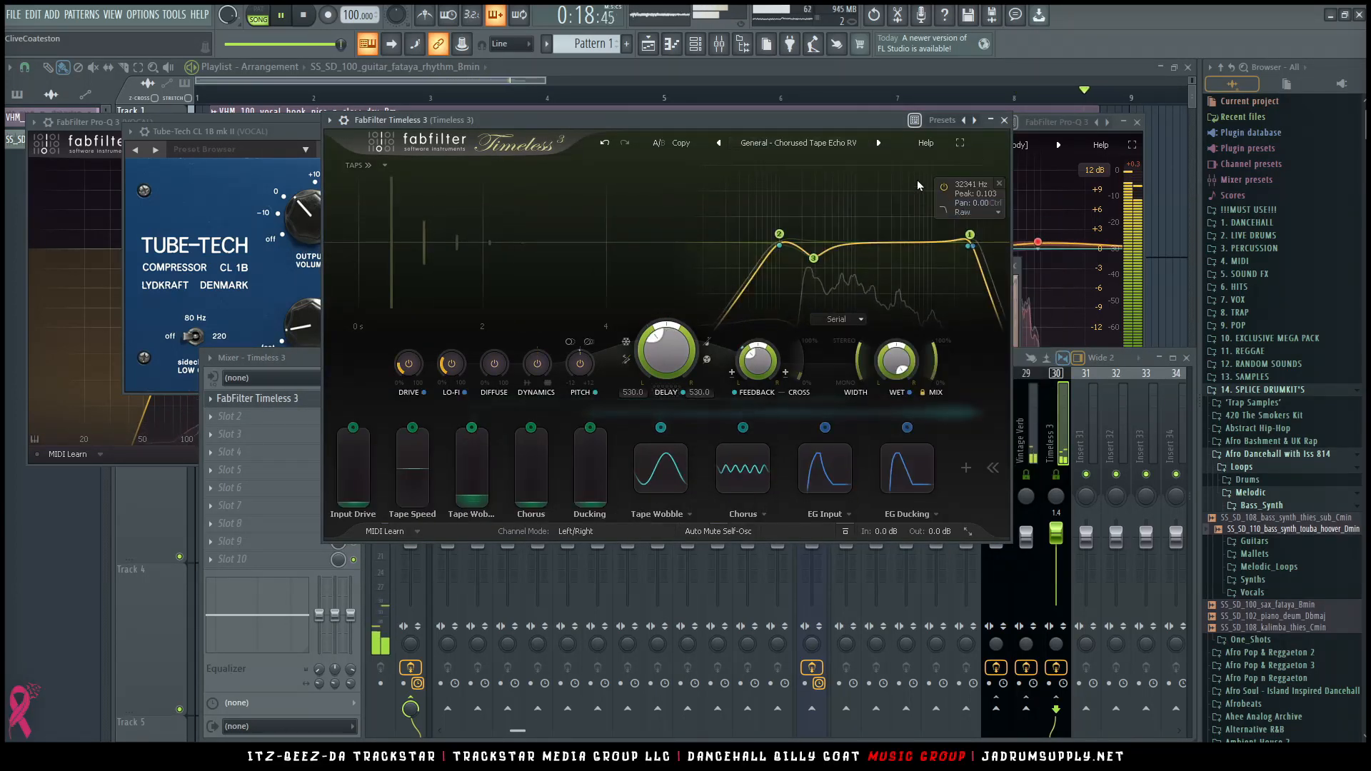
pyautogui.click(1005, 120)
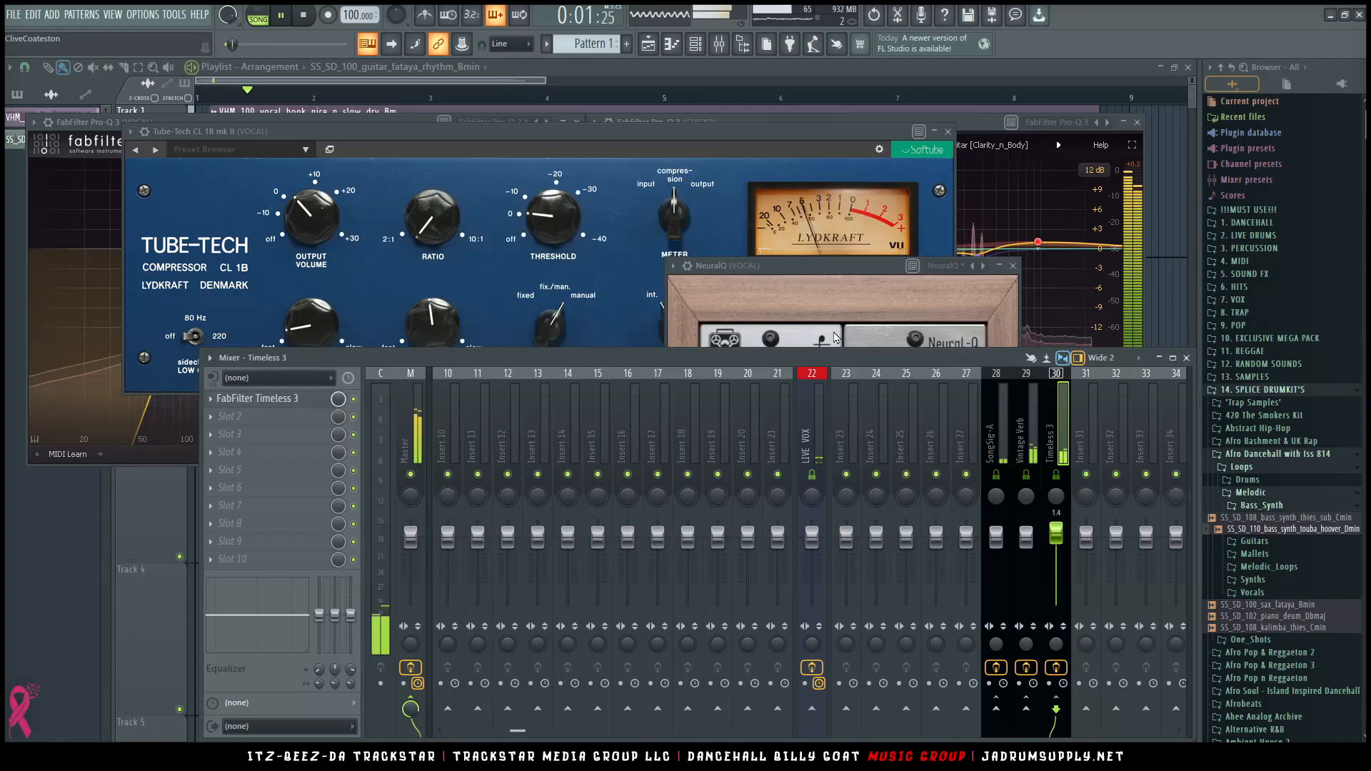
# Step: Close all open plugin windows and bring the mixer back over the playlist
pyautogui.moveTo(843, 270); pyautogui.dragTo(850, 248)
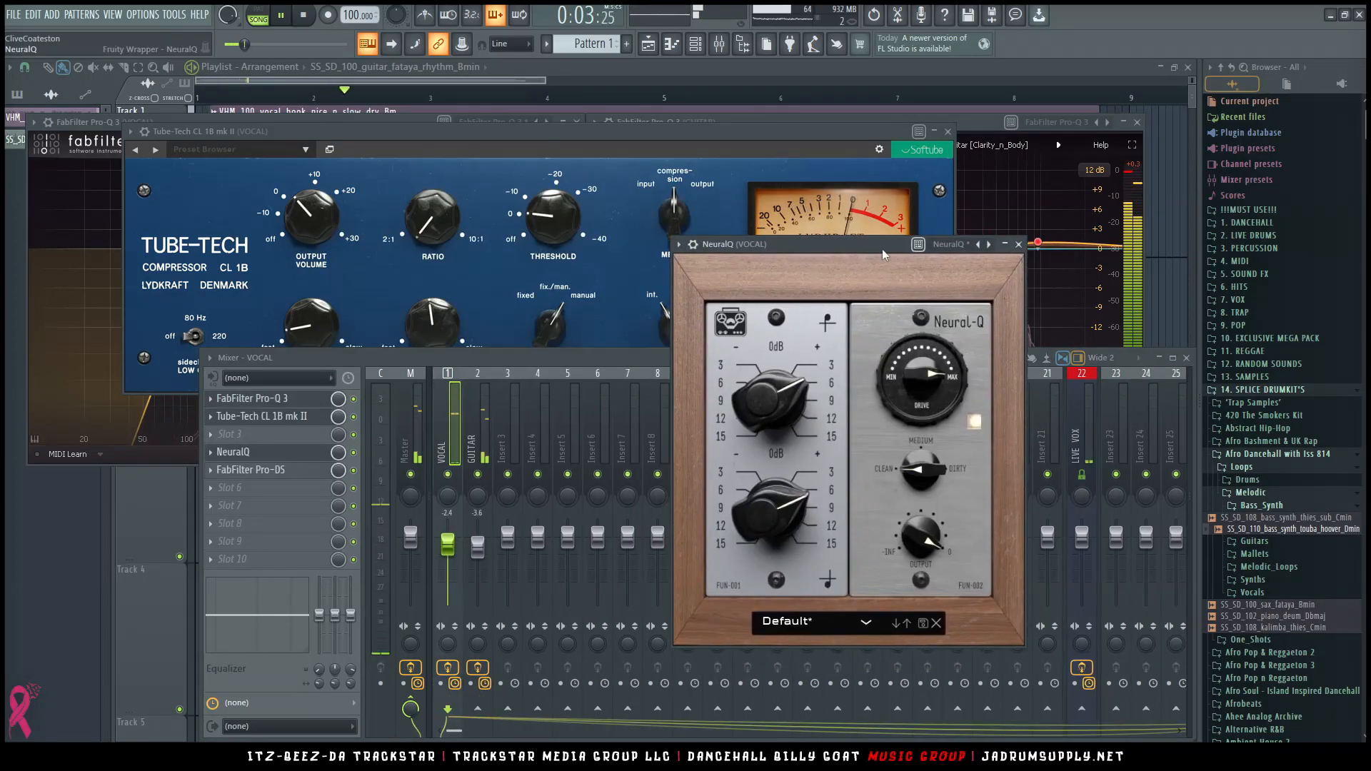
pyautogui.press('F12')
pyautogui.click(123, 67)
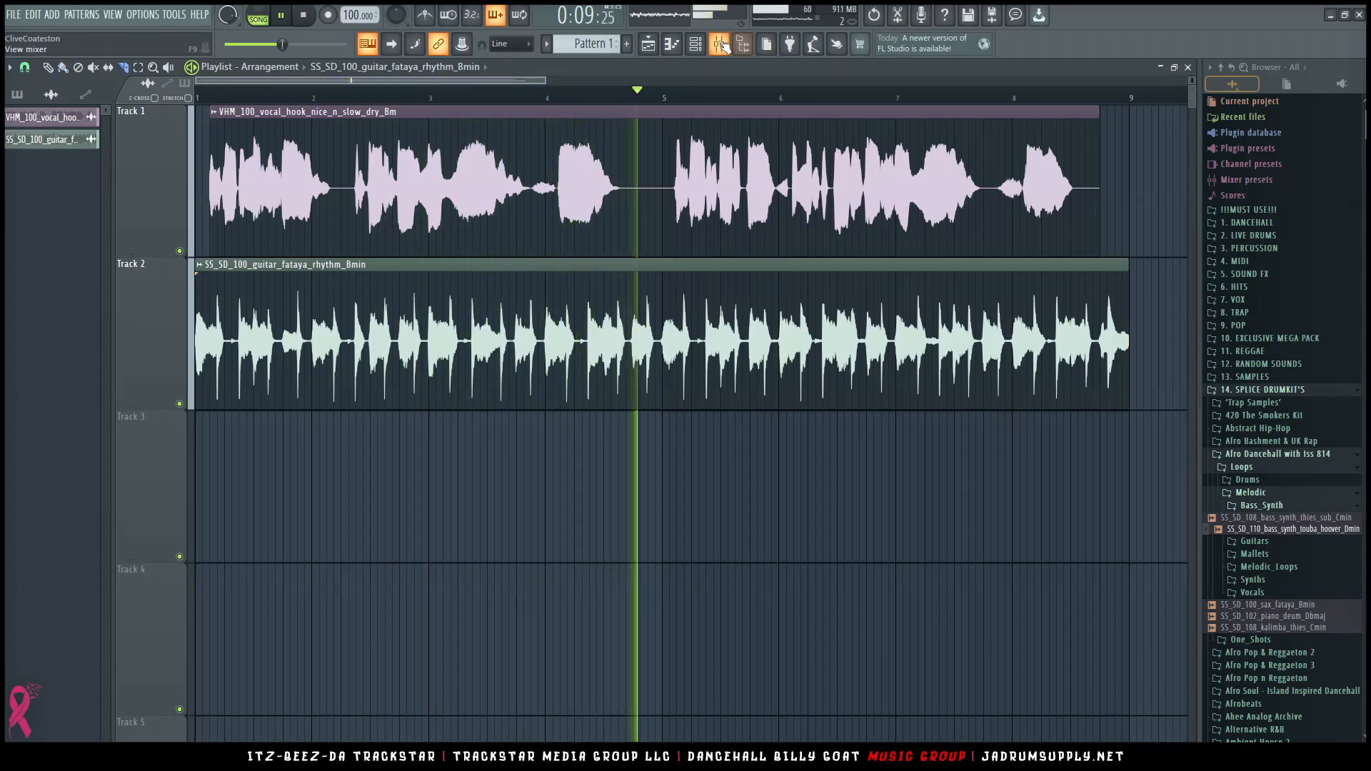
pyautogui.press('F9')
# Step: Restart playback and compare the VOCAL track with its effects bypassed and active
pyautogui.press('space')
pyautogui.press('space')
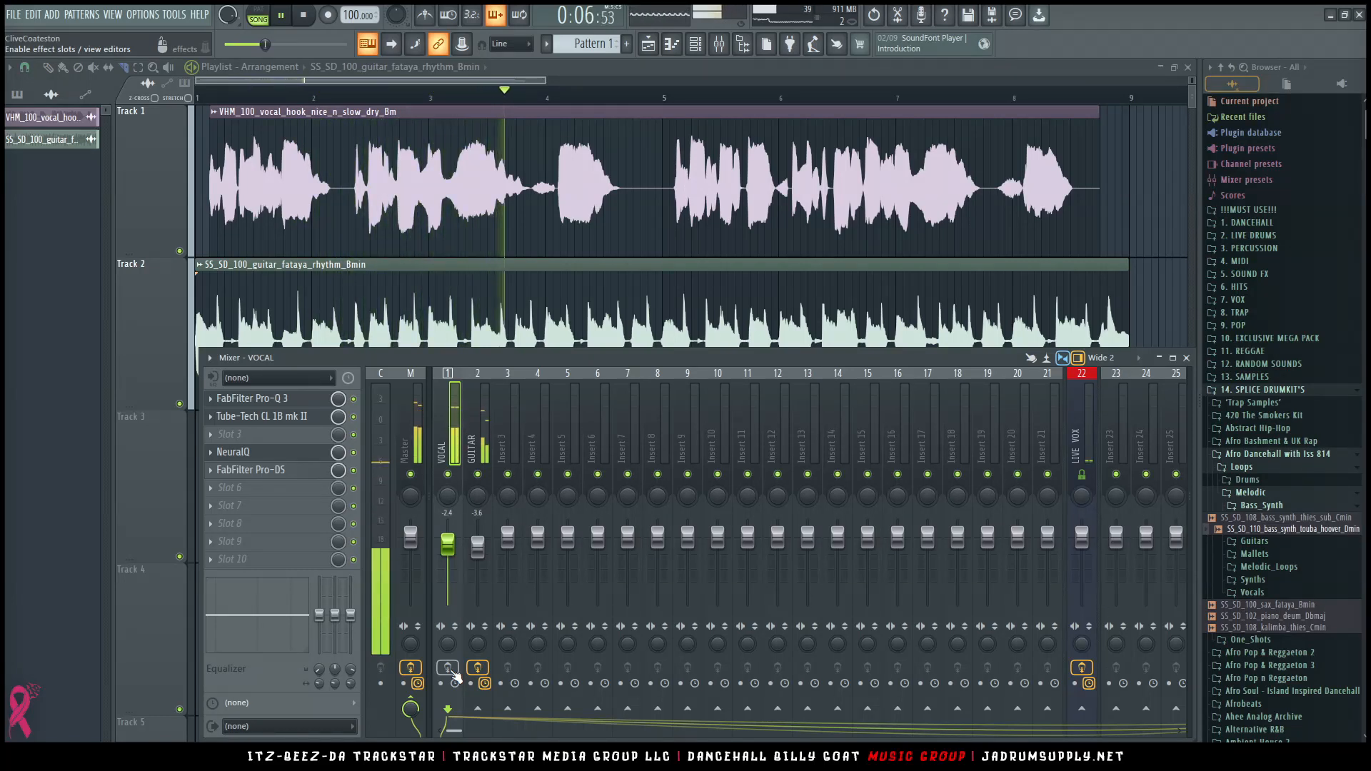
pyautogui.click(453, 671)
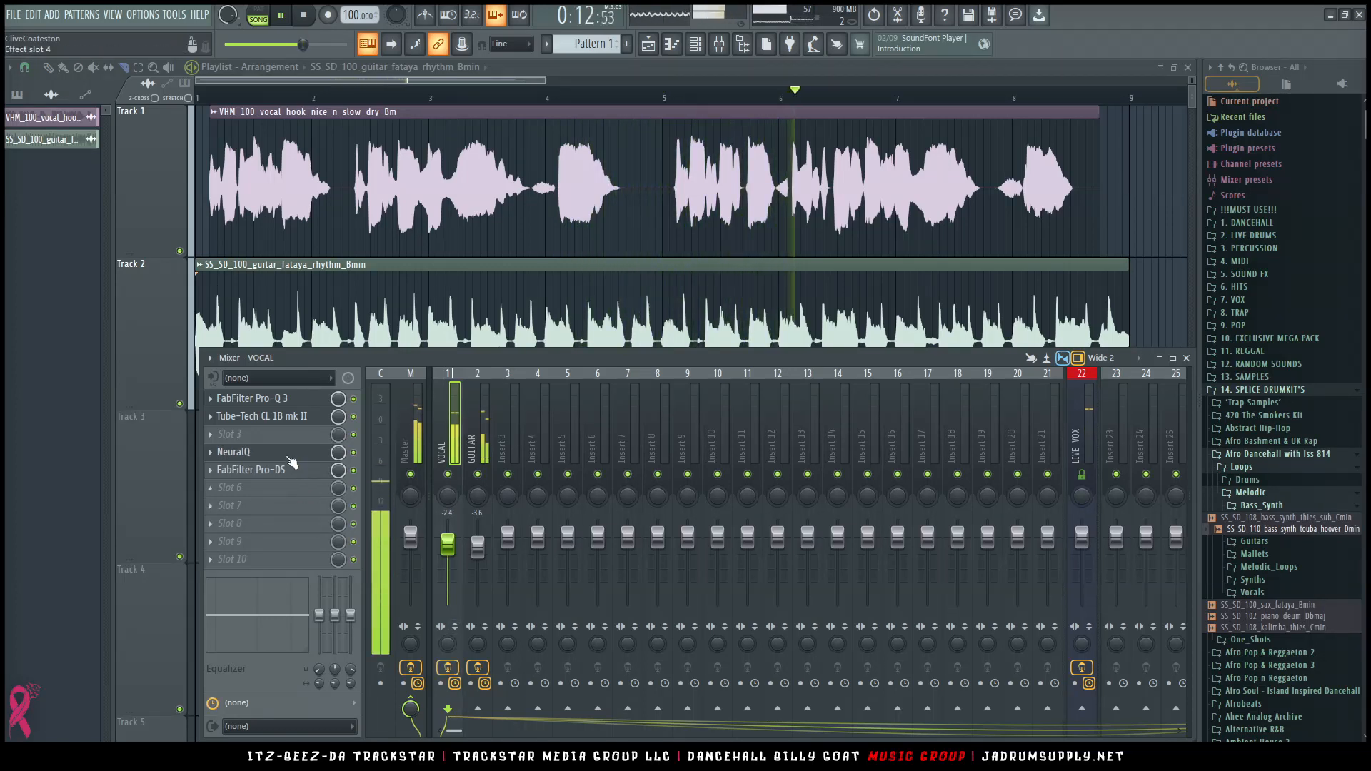
# Step: Open the VOCAL track's NeuralQ and try its drive lowered to about -6.12, comparing the drive stage off and on
pyautogui.click(318, 453)
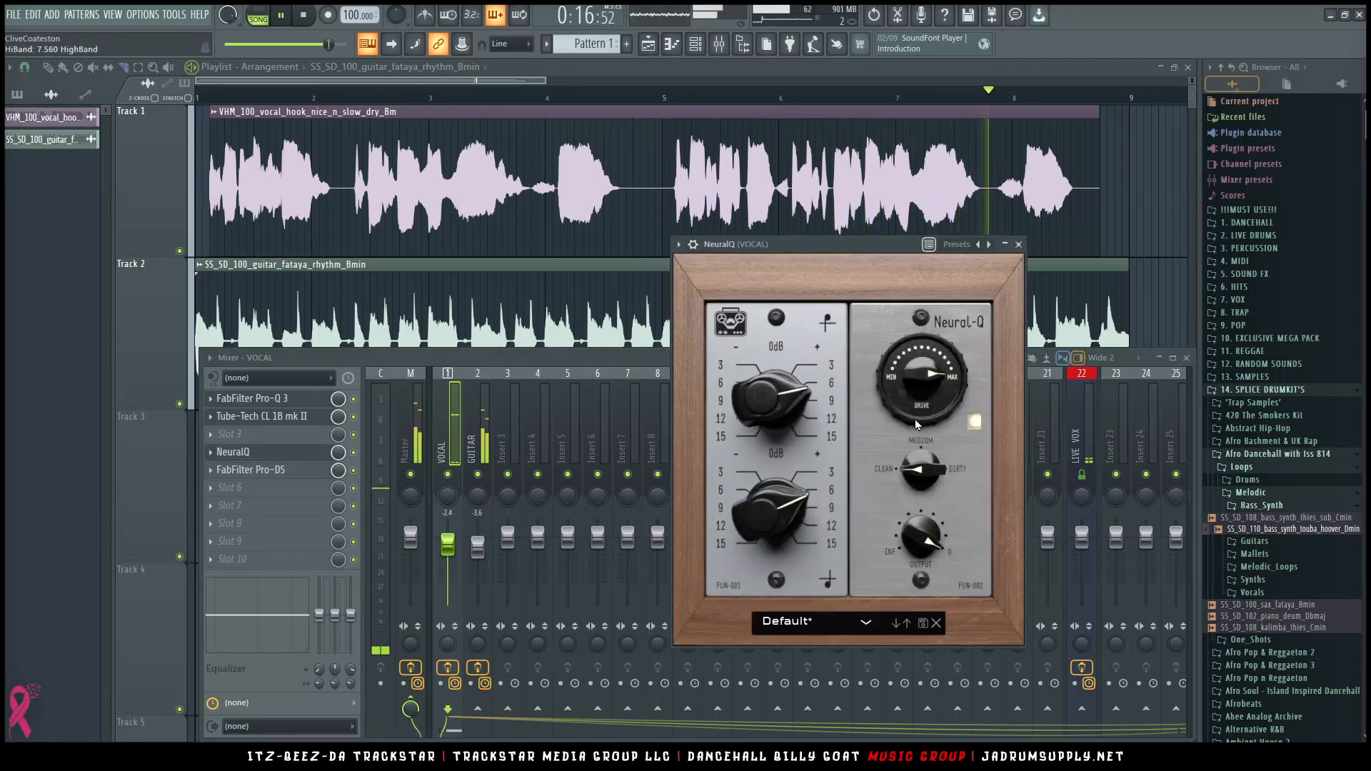
pyautogui.moveTo(921, 386); pyautogui.dragTo(914, 440)
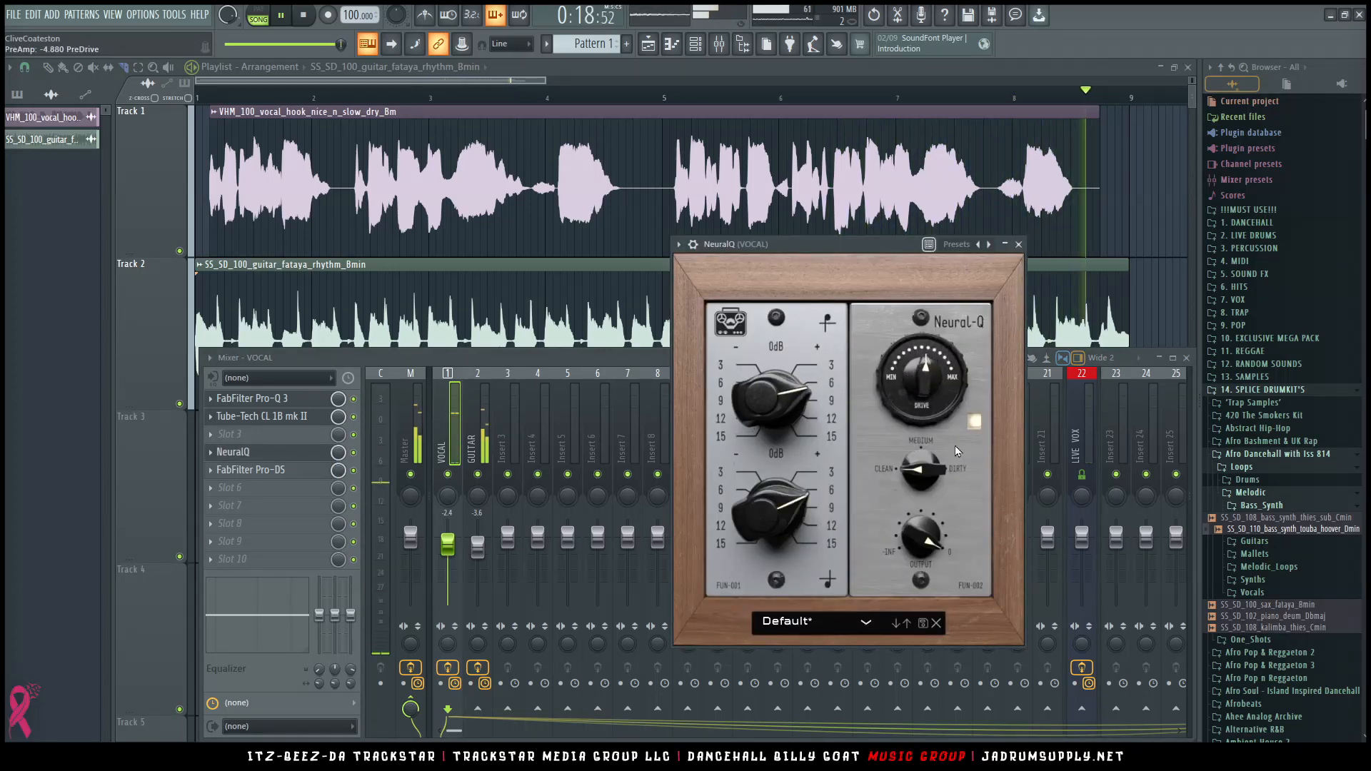
pyautogui.moveTo(925, 380); pyautogui.dragTo(925, 412)
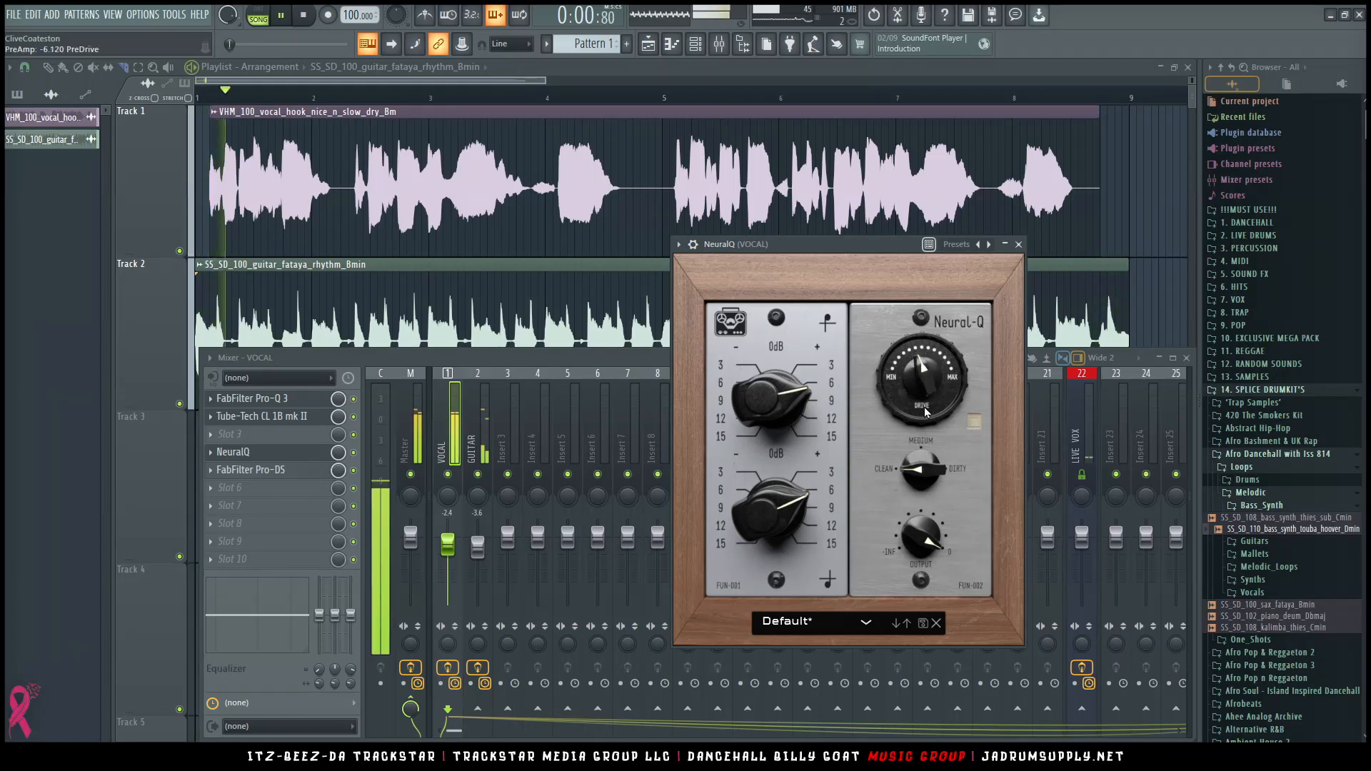
pyautogui.click(975, 425)
# Step: Switch NeuralQ's drive character to Medium and raise the drive while listening
pyautogui.moveTo(925, 468); pyautogui.dragTo(920, 343)
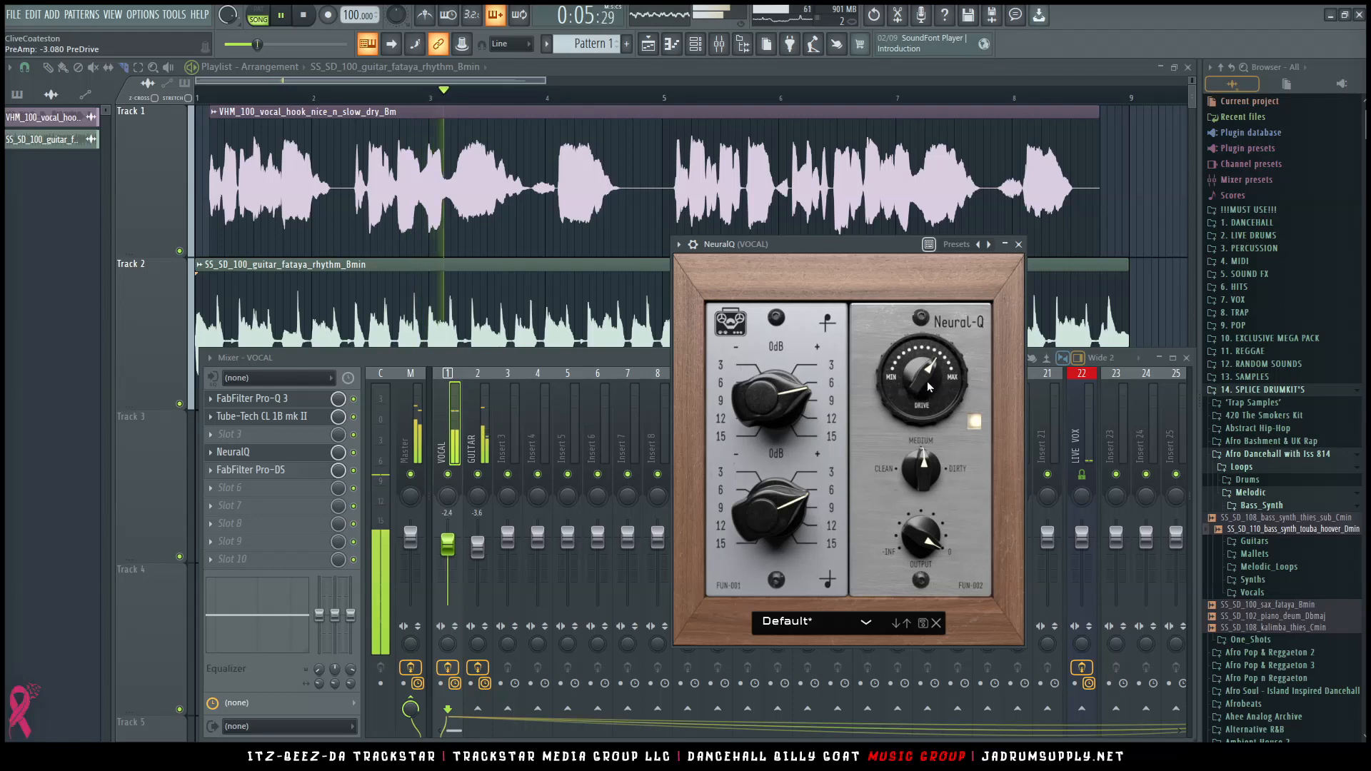
pyautogui.moveTo(931, 472); pyautogui.dragTo(898, 451)
pyautogui.moveTo(921, 403); pyautogui.dragTo(919, 380)
# Step: Fine-tune NeuralQ with output at about -1.73, drive at about -2.36 and slightly less upper-band boost, and stop playback
pyautogui.moveTo(950, 537); pyautogui.dragTo(927, 552)
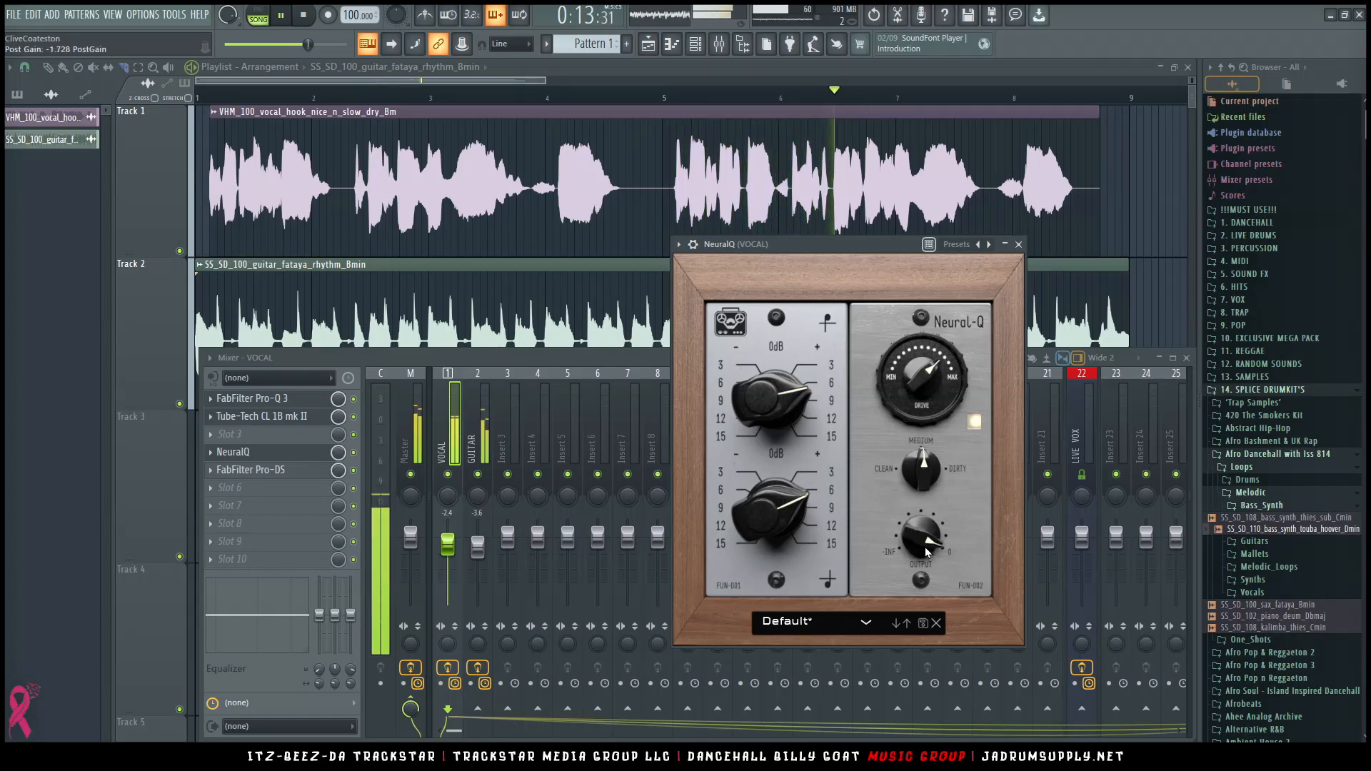
pyautogui.moveTo(915, 379); pyautogui.dragTo(915, 377)
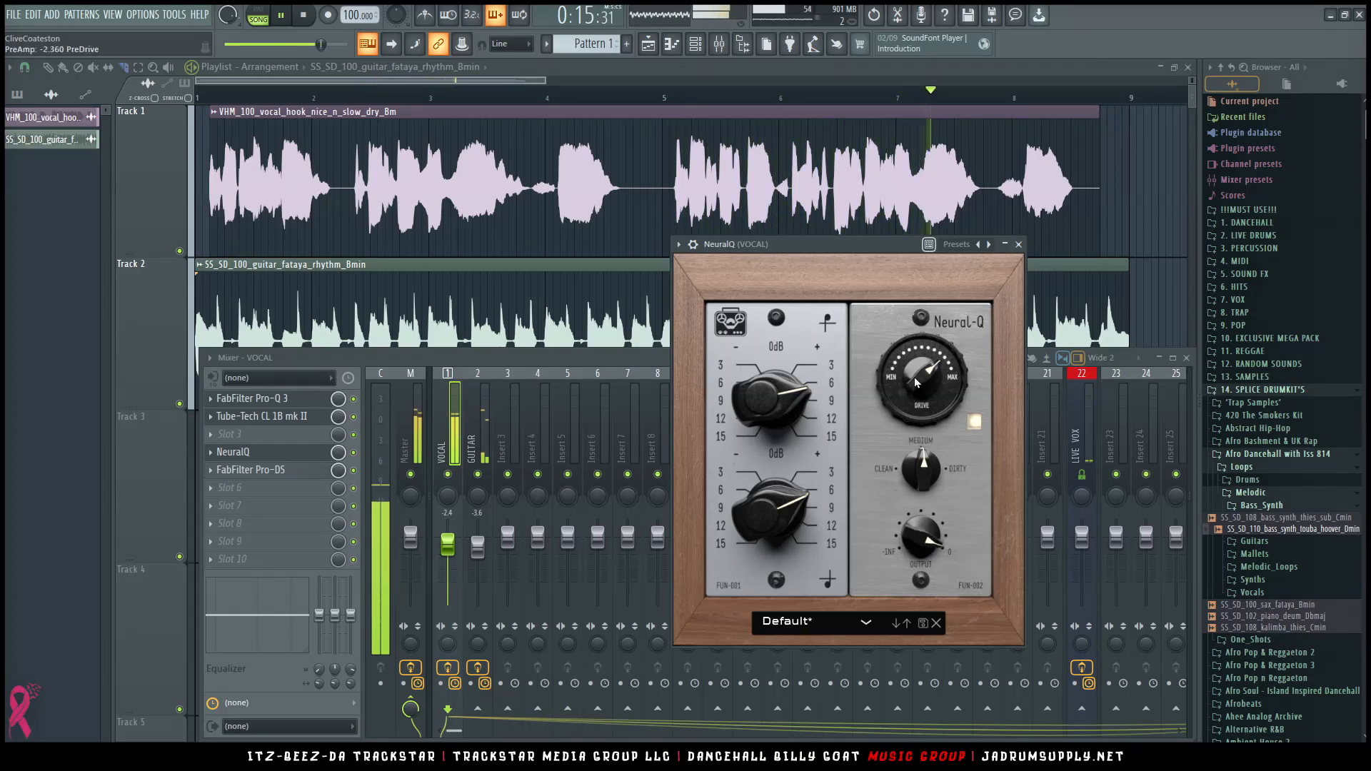
pyautogui.moveTo(797, 391); pyautogui.dragTo(788, 400)
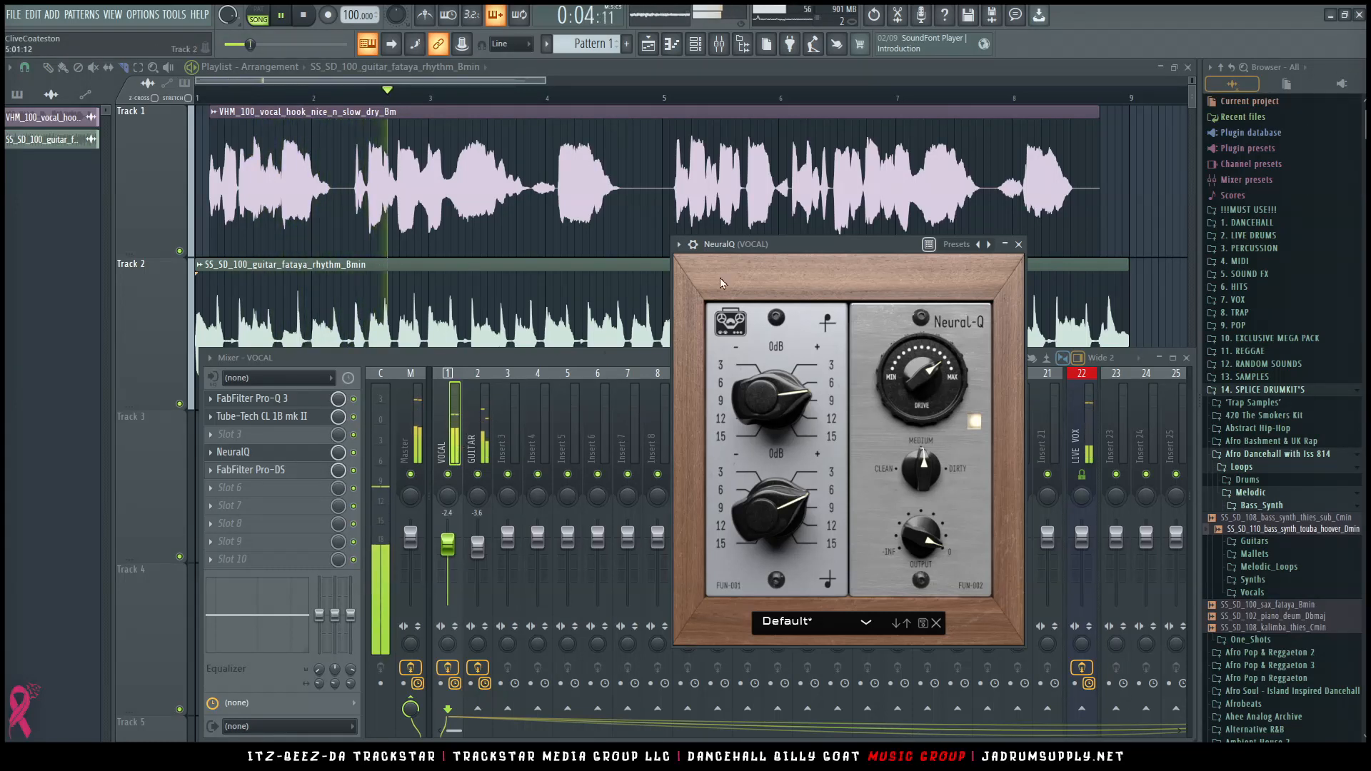
pyautogui.press('space')
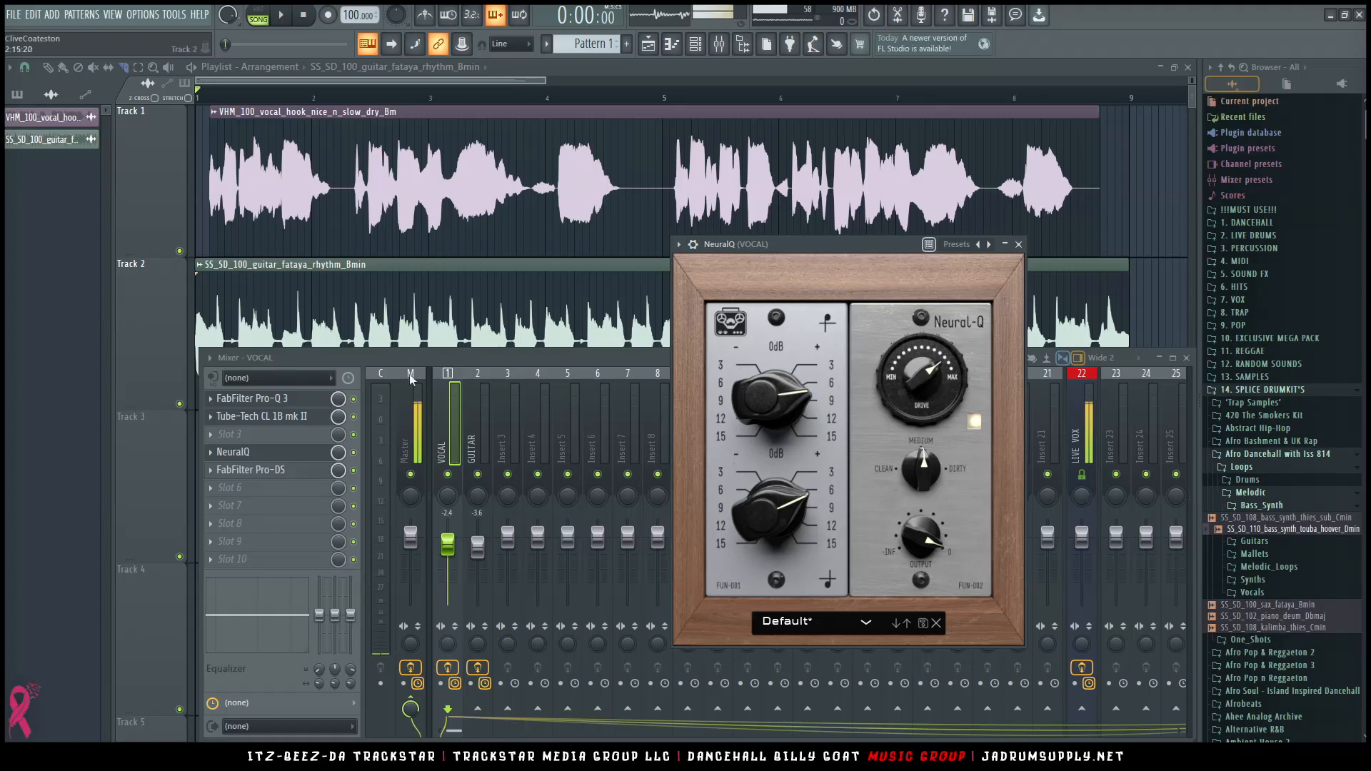
# Step: Dismiss the sixth slot's options and move the NeuralQ window to the middle of the workspace
pyautogui.click(285, 495)
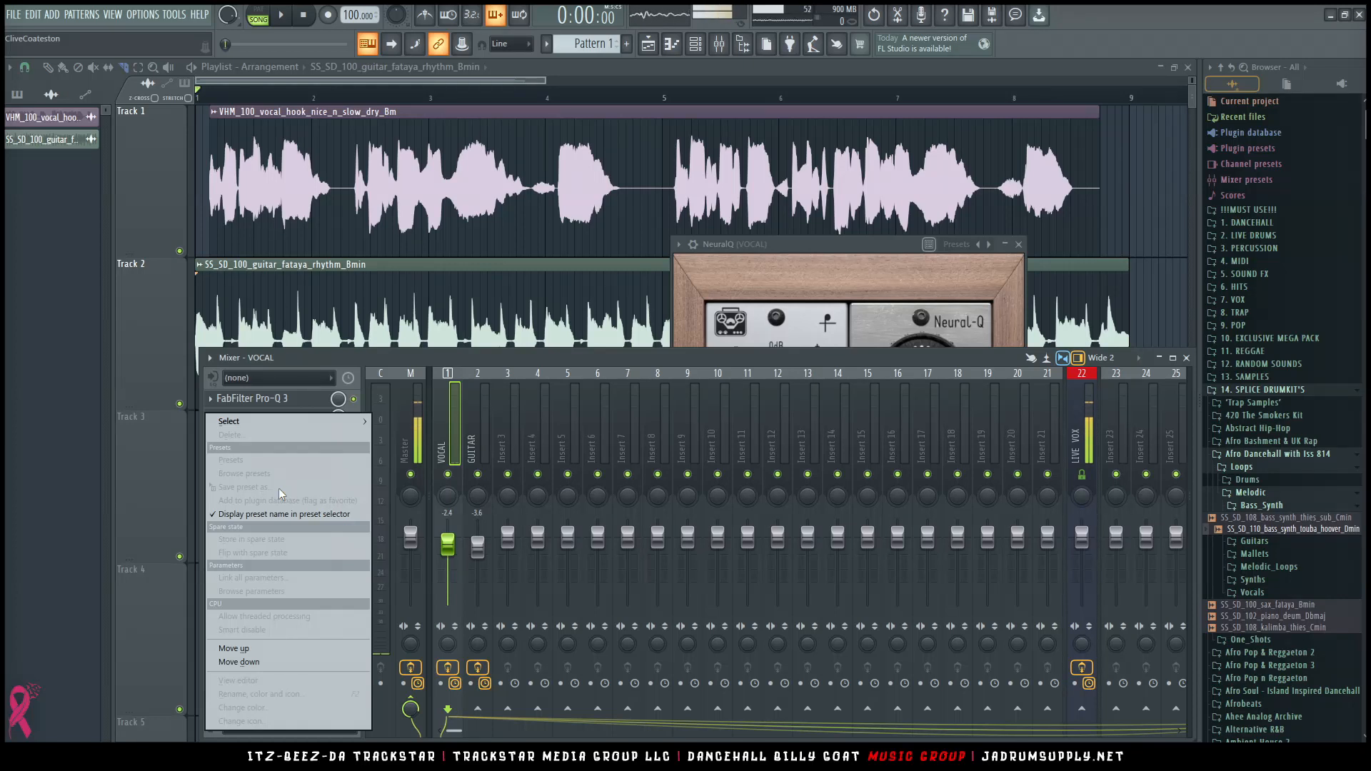
pyautogui.click(863, 243)
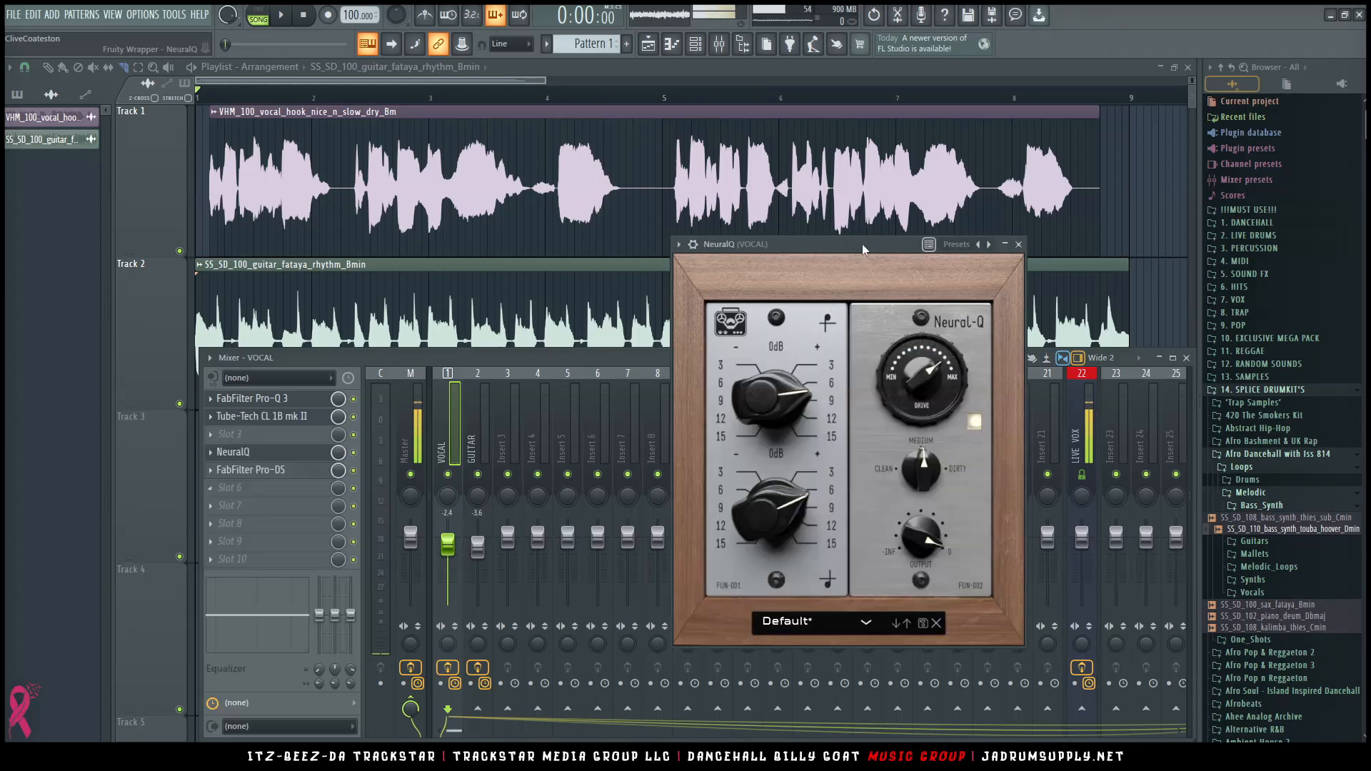
pyautogui.moveTo(821, 247); pyautogui.dragTo(680, 163)
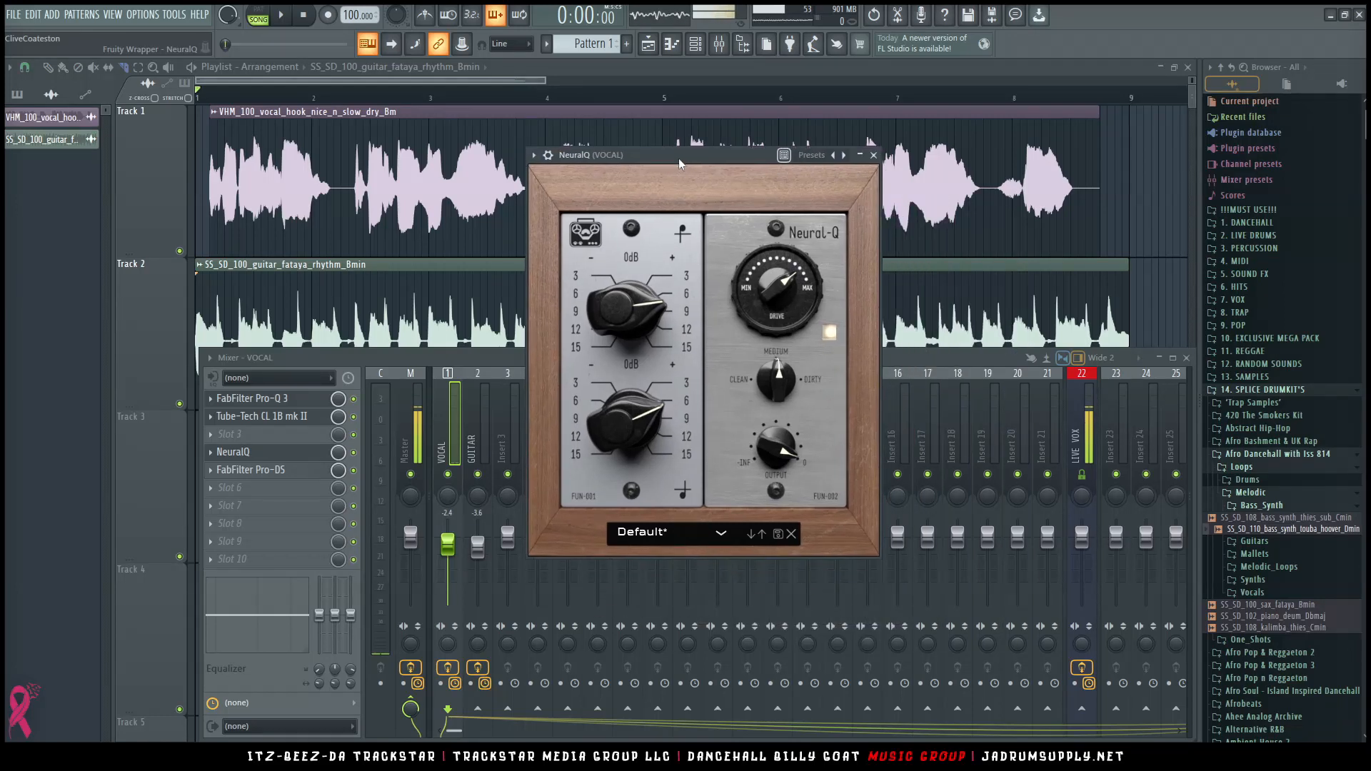